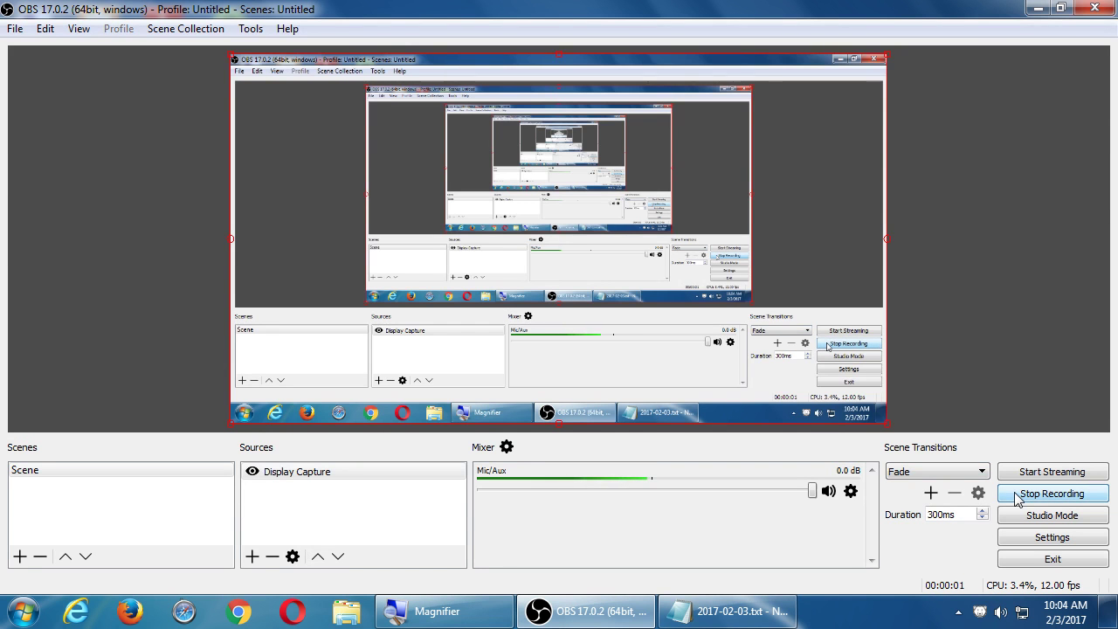
Step: Under 'Day 1: Twitter', add the indented line '140 Characters per message (post, or Tweet)'
{"action": "left_click", "coordinate": [1038, 8]}
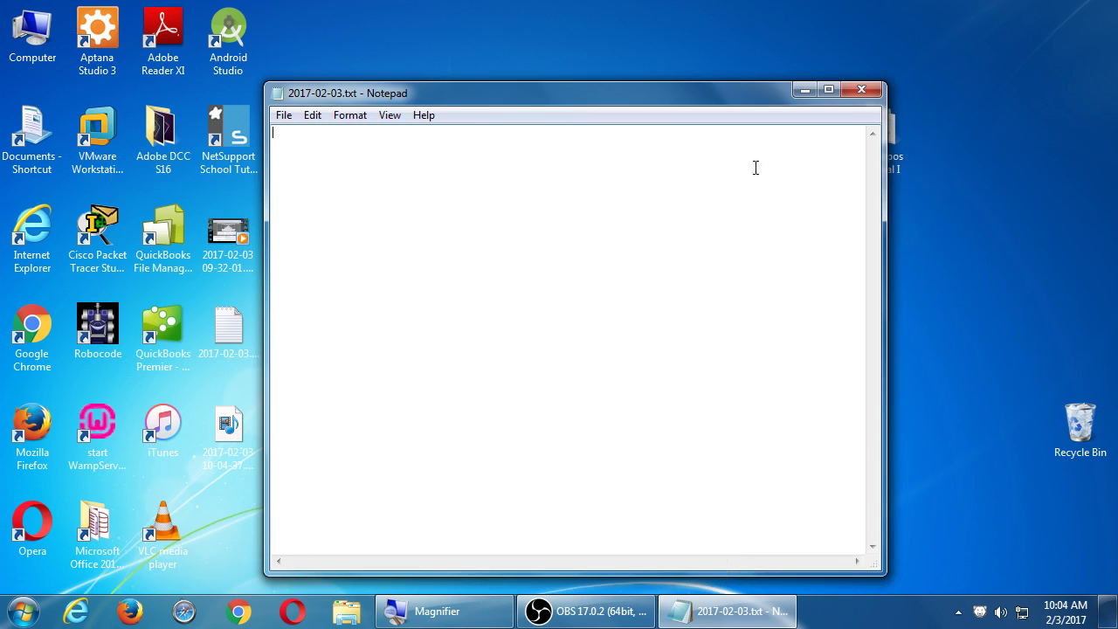
{"action": "left_click_drag", "start_coordinate": [587, 96], "coordinate": [603, 34]}
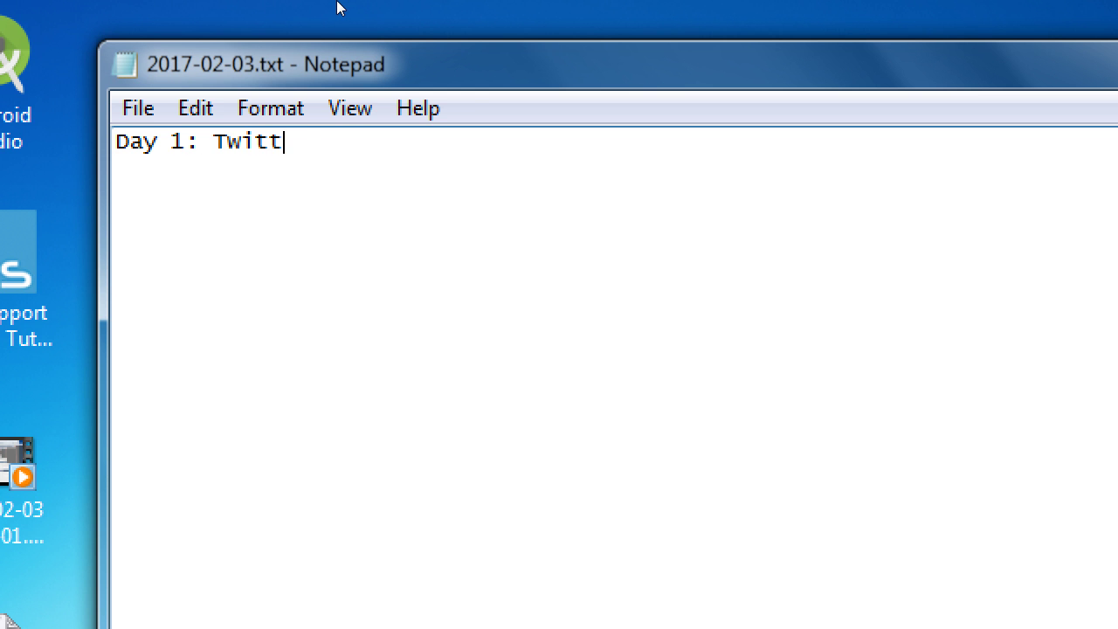
{"action": "key", "text": "Return"}
{"action": "key", "text": "Tab"}
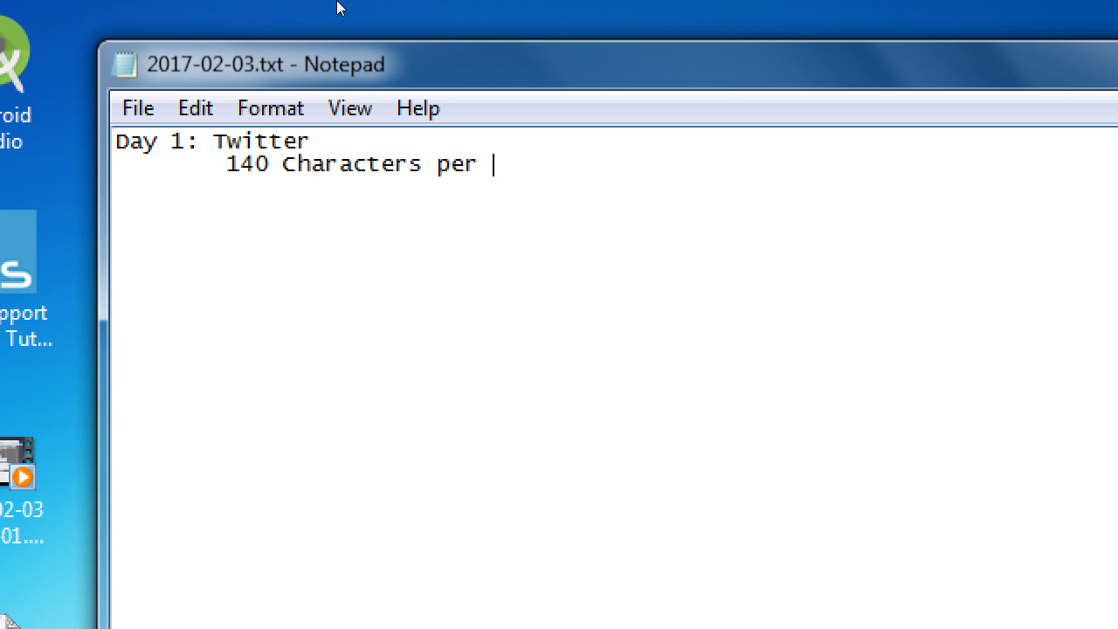
{"action": "type", "text": "message ("}
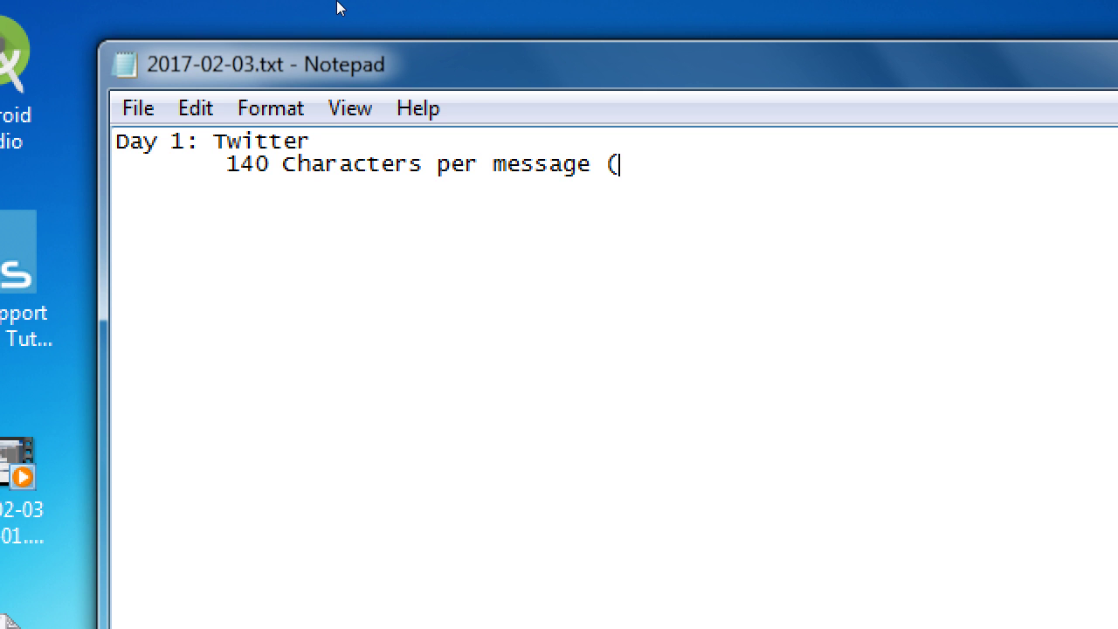
{"action": "type", "text": "post, ora"}
{"action": "key", "text": "BackSpace"}
{"action": "type", "text": "Tweet)"}
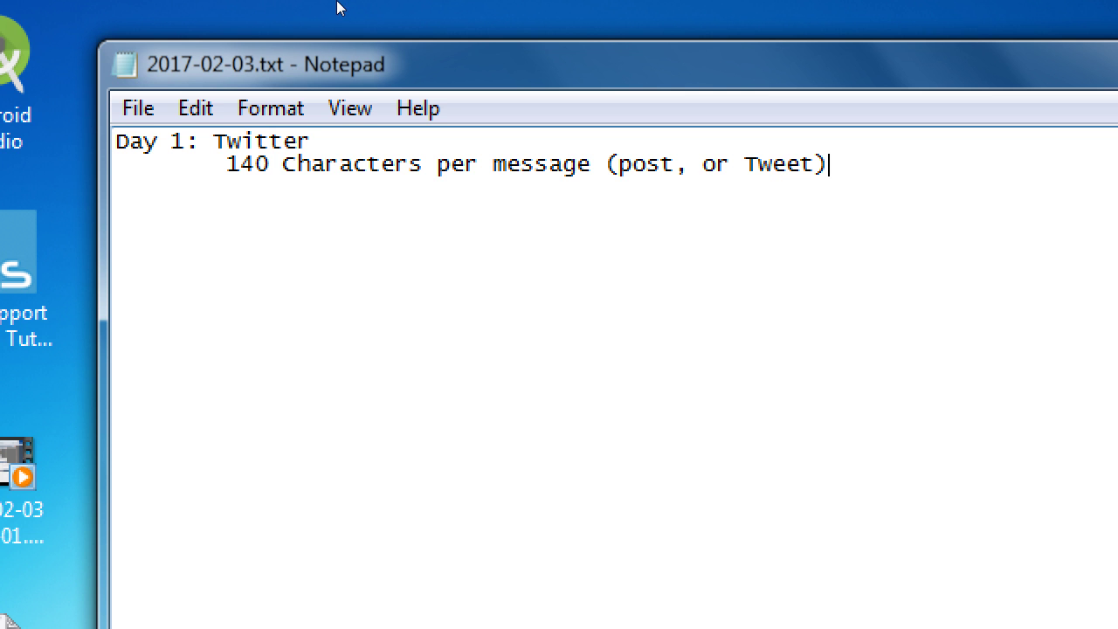
Step: Add the indented line 'Including: Letters (upper/lower), numbers, symbols, SPACES'
{"action": "key", "text": "Return"}
{"action": "key", "text": "Tab"}
{"action": "type", "text": "Including"}
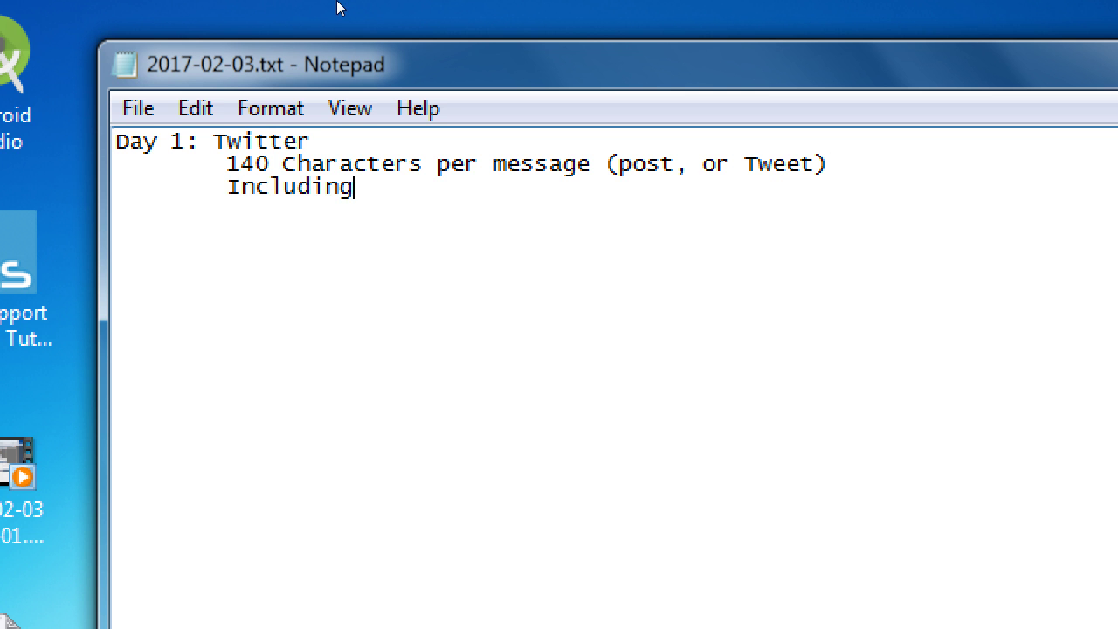
{"action": "type", "text": ": Letters (upper"}
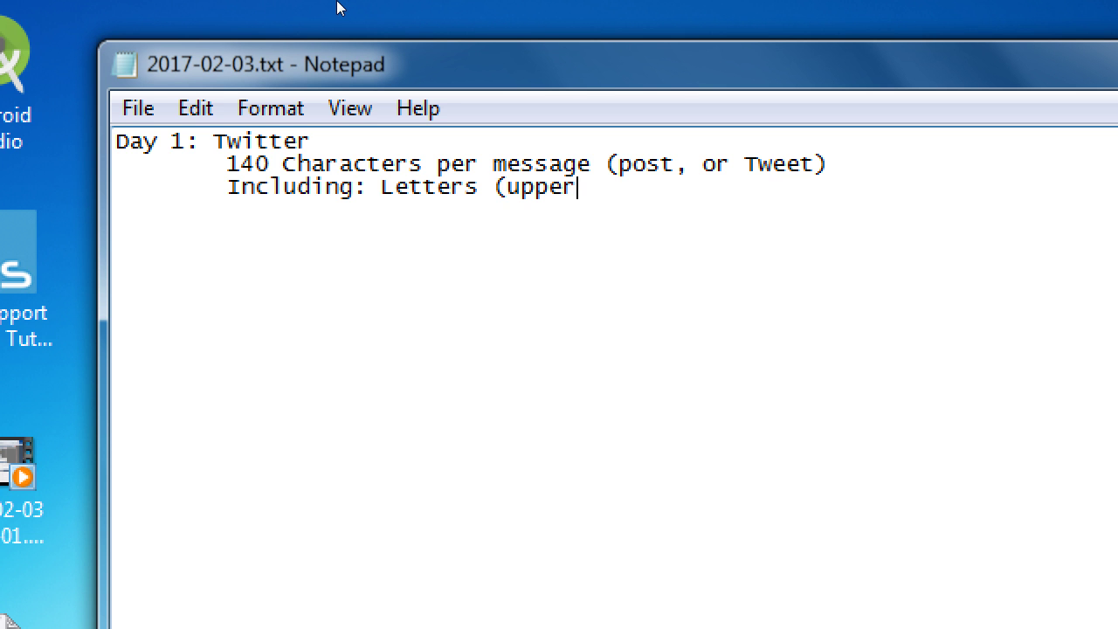
{"action": "type", "text": "/lower), "}
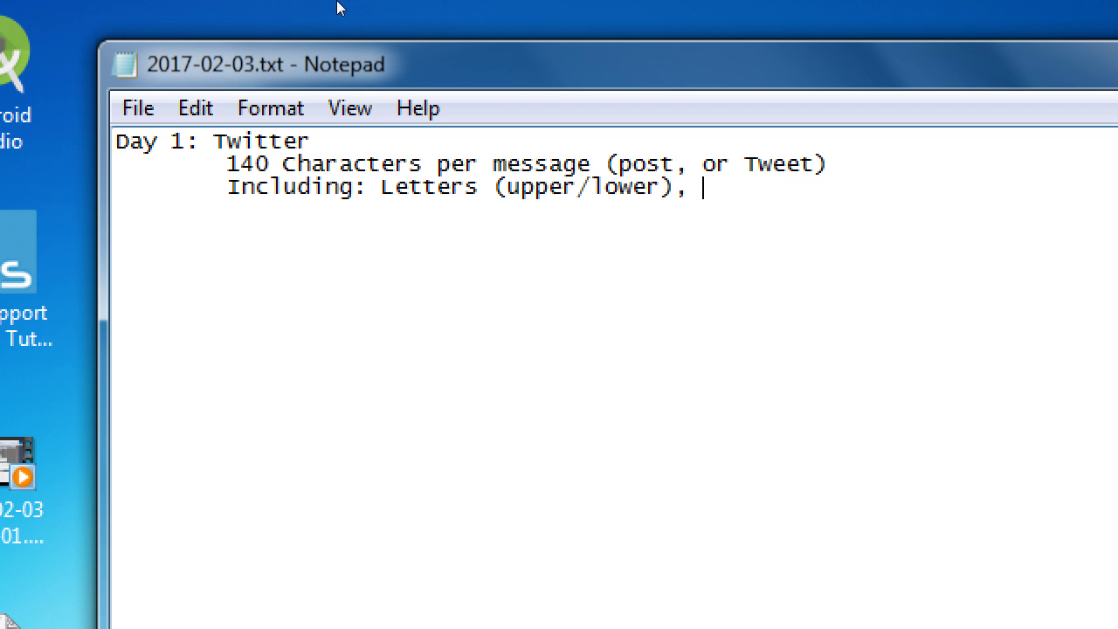
{"action": "type", "text": "numbers"}
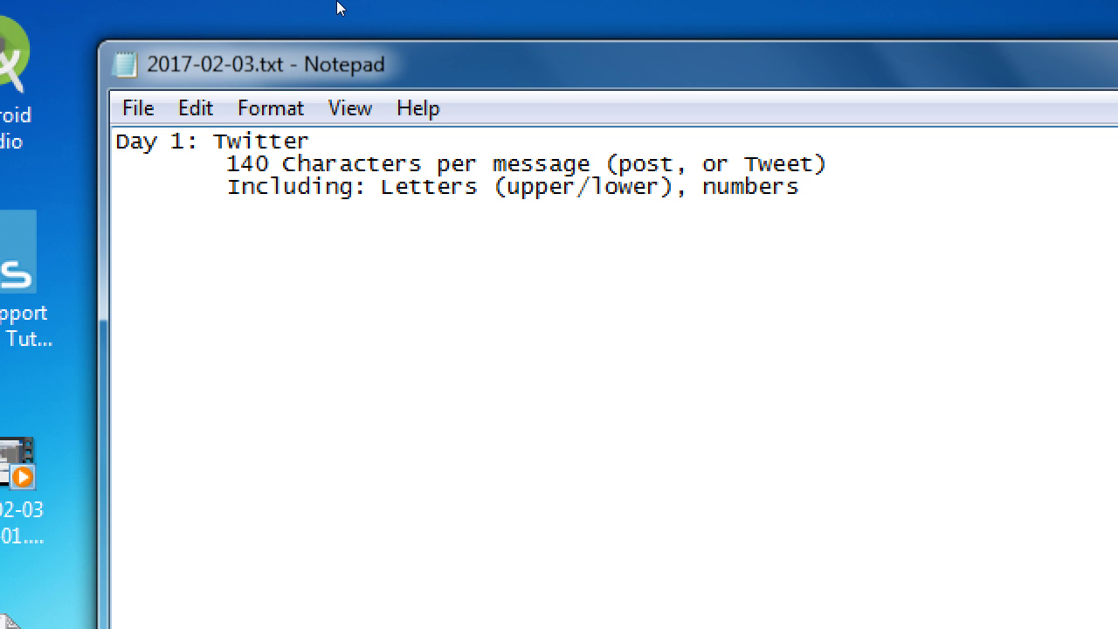
{"action": "type", "text": ", symbols, SPACES"}
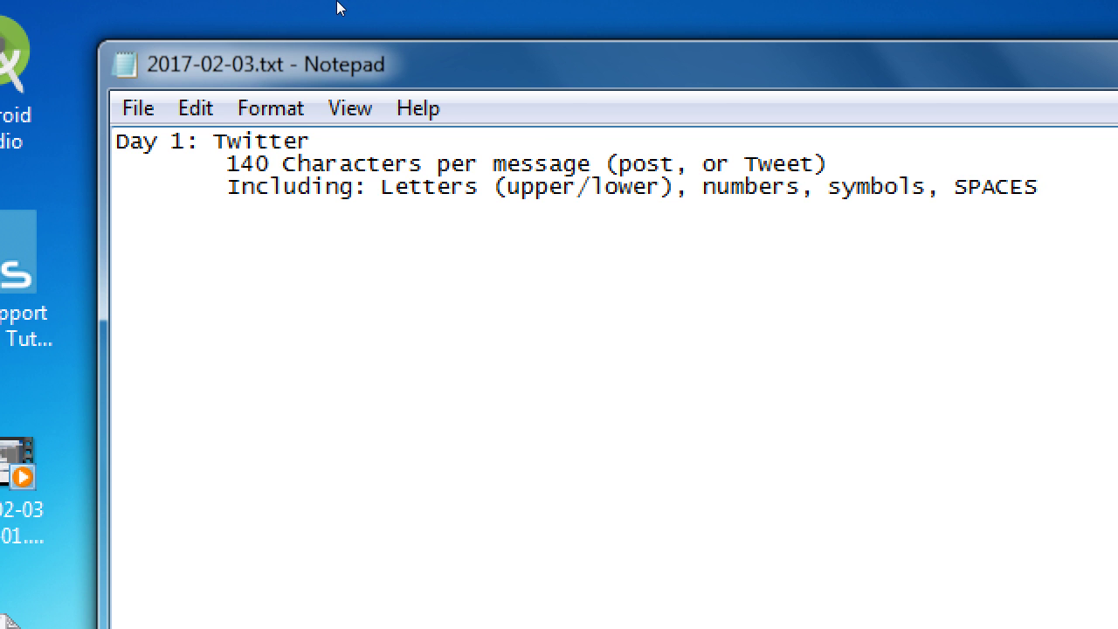
Step: Add 'Tweets can include' followed by indented items Text and Pictures (up to 4 of them)
{"action": "key", "text": "Return"}
{"action": "key", "text": "Tab"}
{"action": "type", "text": "Tweets can"}
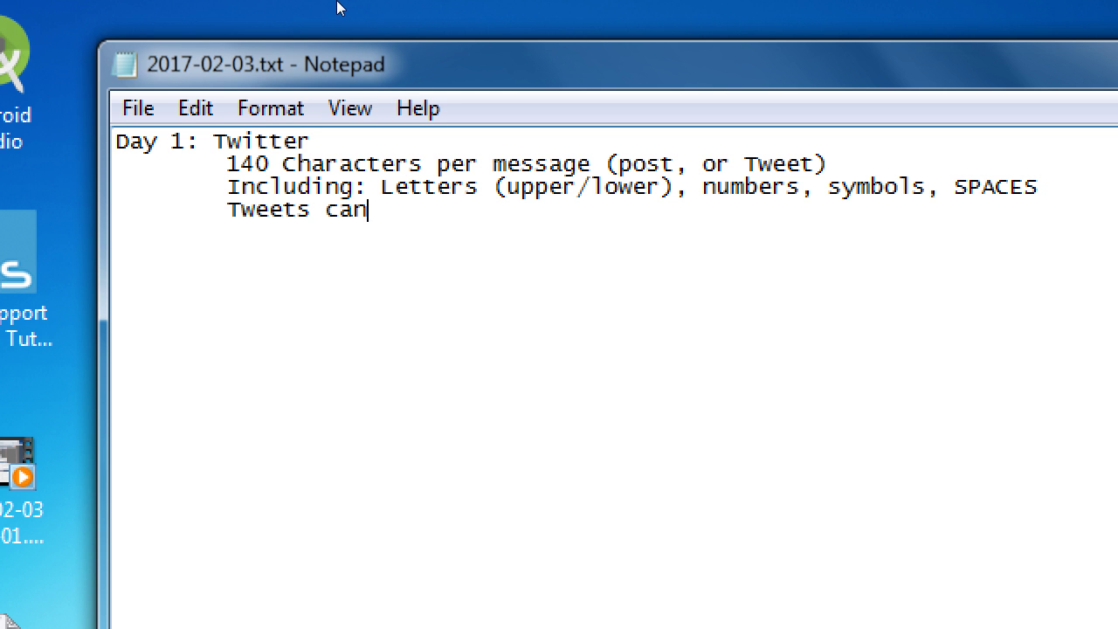
{"action": "type", "text": " include"}
{"action": "key", "text": "Tab"}
{"action": "key", "text": "Tab"}
{"action": "type", "text": "Text"}
{"action": "key", "text": "Return"}
{"action": "key", "text": "Tab"}
{"action": "key", "text": "Tab"}
{"action": "type", "text": "Pictures (up to 4 of them)"}
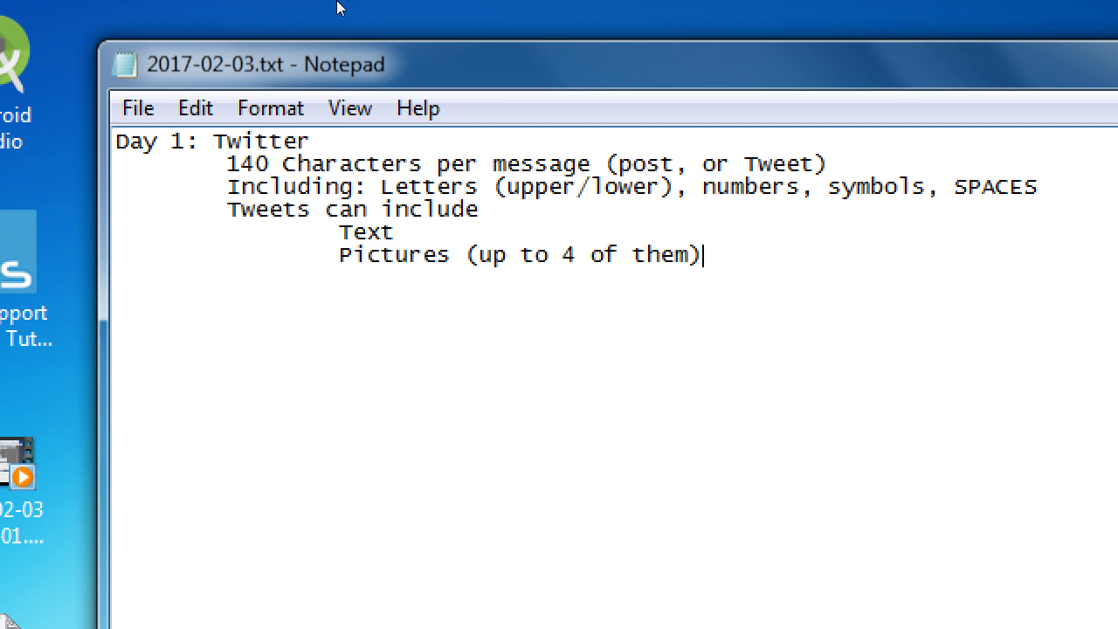
Step: Continue the indented list with Videos, Sounds, Links, Polls and Animations
{"action": "key", "text": "Tab"}
{"action": "key", "text": "Tab"}
{"action": "type", "text": "Videos"}
{"action": "key", "text": "Return"}
{"action": "key", "text": "Tab"}
{"action": "key", "text": "Tab"}
{"action": "type", "text": "Sounds"}
{"action": "key", "text": "Return"}
{"action": "key", "text": "Tab"}
{"action": "key", "text": "Tab"}
{"action": "type", "text": "Links"}
{"action": "key", "text": "Return"}
{"action": "key", "text": "Tab"}
{"action": "key", "text": "Tab"}
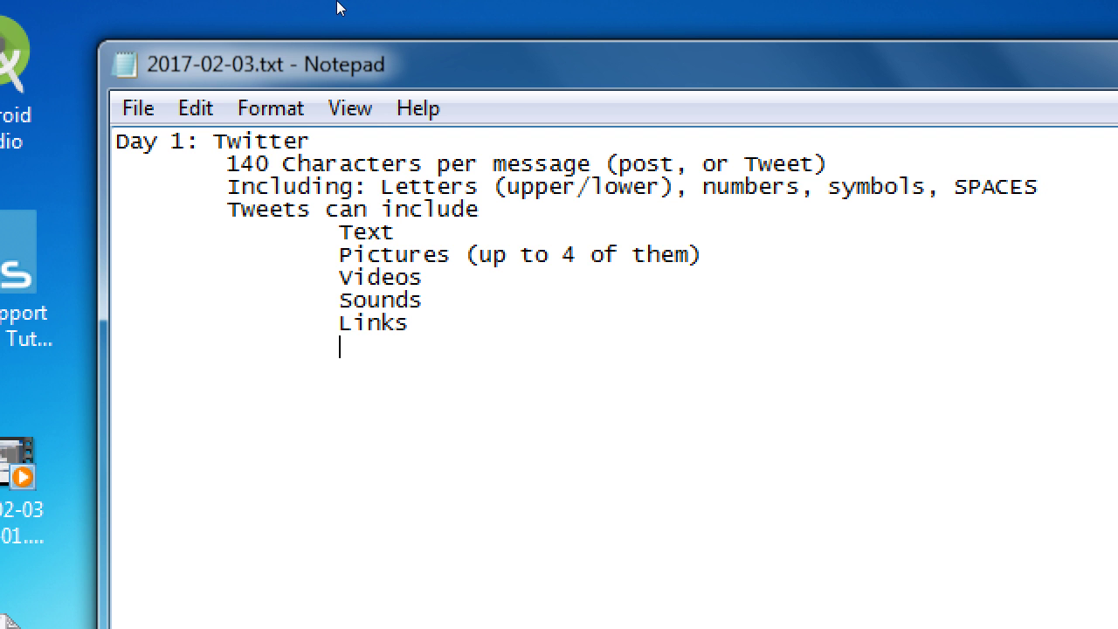
{"action": "type", "text": "Polls"}
{"action": "key", "text": "Return"}
{"action": "key", "text": "Tab"}
{"action": "key", "text": "Tab"}
{"action": "type", "text": "Animations"}
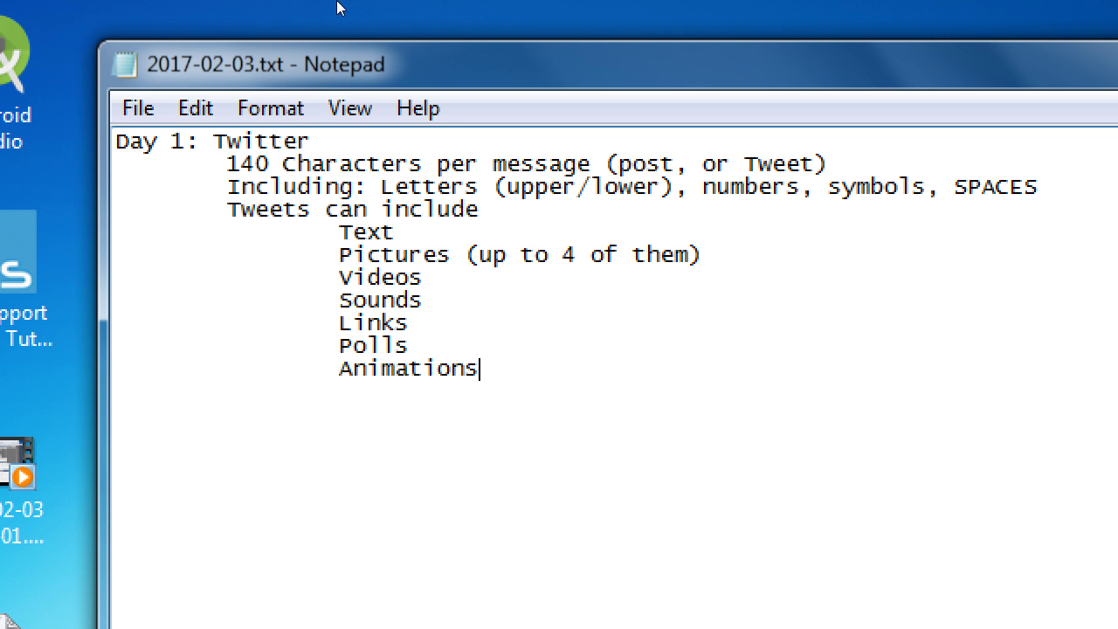
Step: Label the list '--Multimedia' and note 'Tweets can be directed to your Followers (Public)'
{"action": "key", "text": "Tab"}
{"action": "type", "text": "M"}
{"action": "key", "text": "BackSpace"}
{"action": "type", "text": "--Multimedia"}
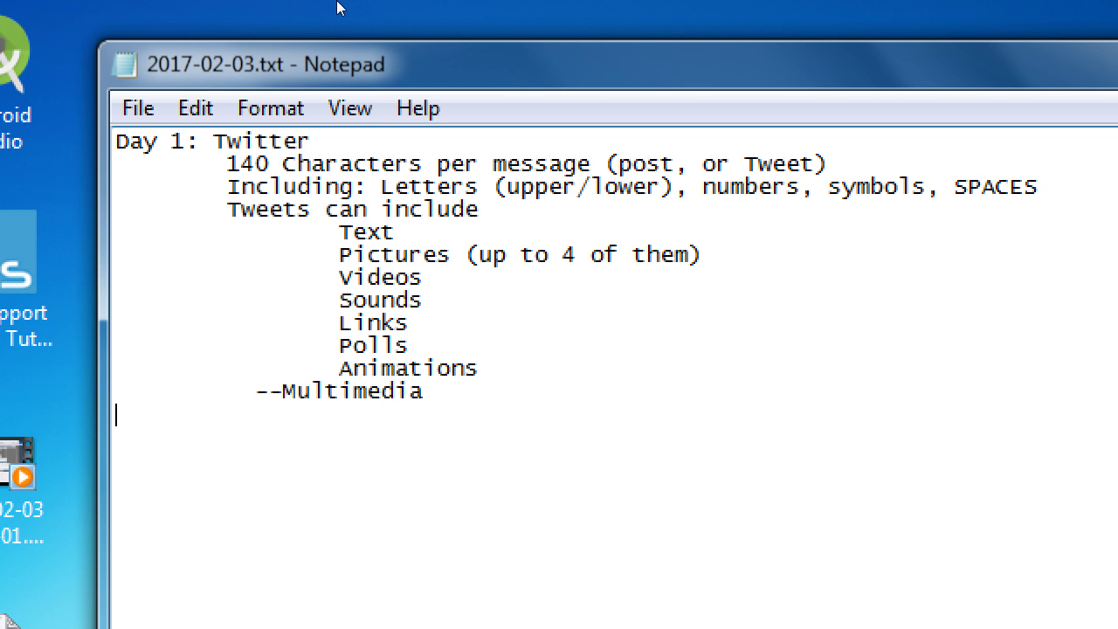
{"action": "key", "text": "Return"}
{"action": "type", "text": "Tweets can be"}
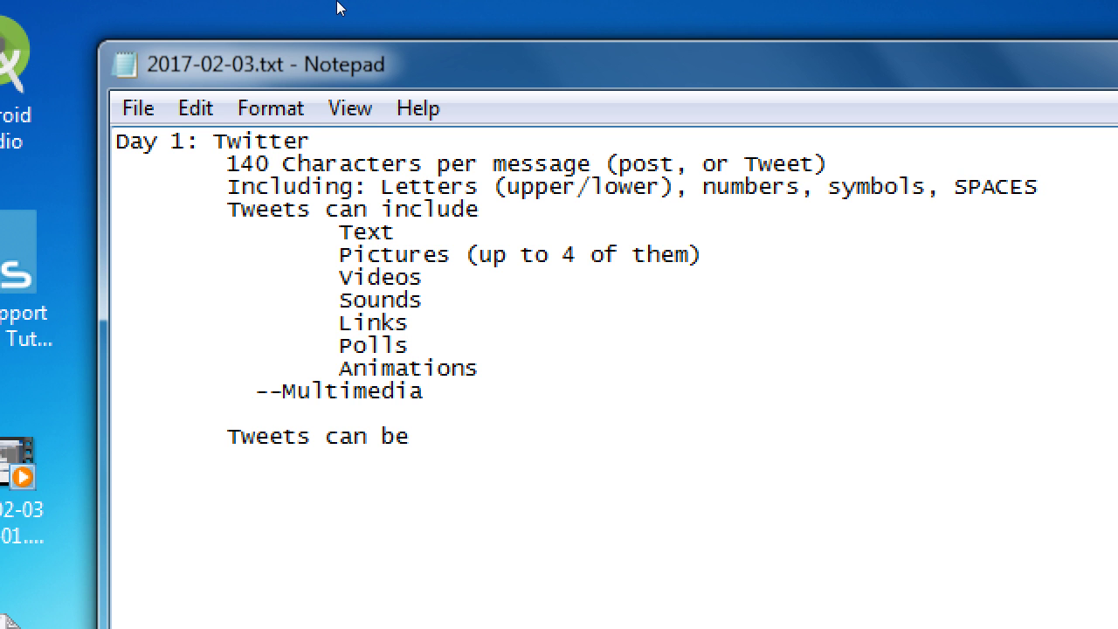
{"action": "type", "text": " directed to your "}
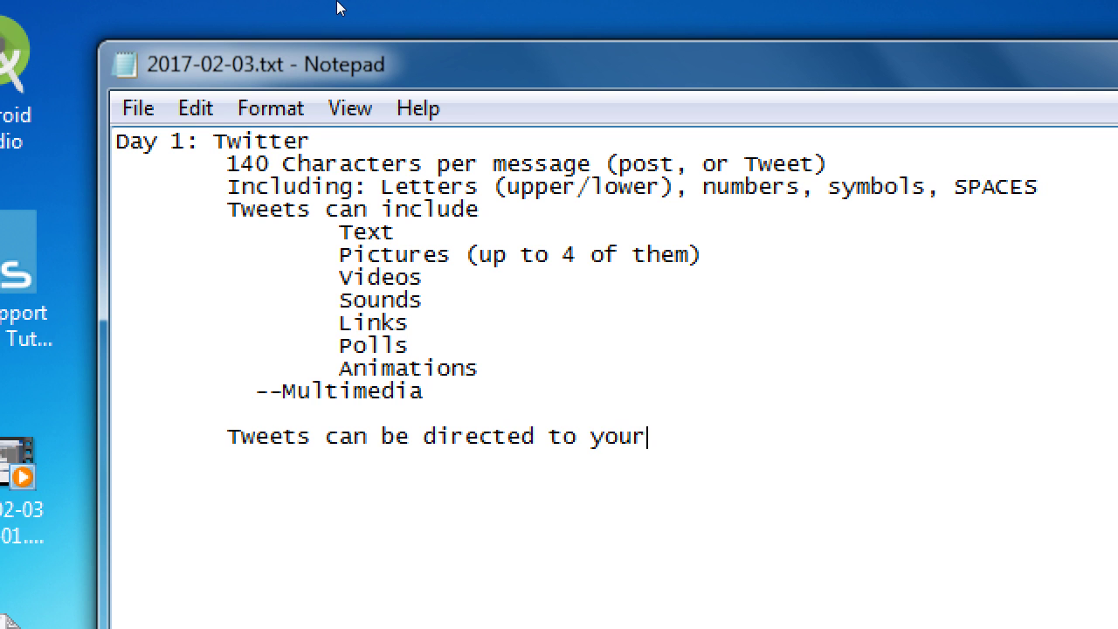
{"action": "type", "text": "Followers"}
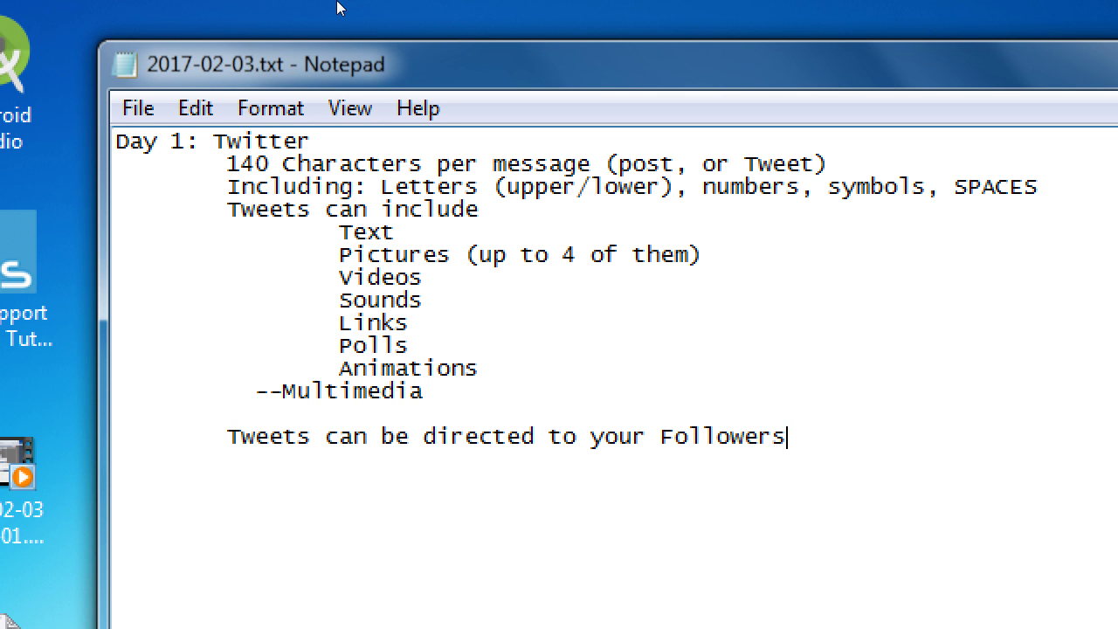
{"action": "key", "text": "Tab"}
{"action": "key", "text": "BackSpace"}
{"action": "key", "text": "BackSpace"}
{"action": "type", "text": "(Public)"}
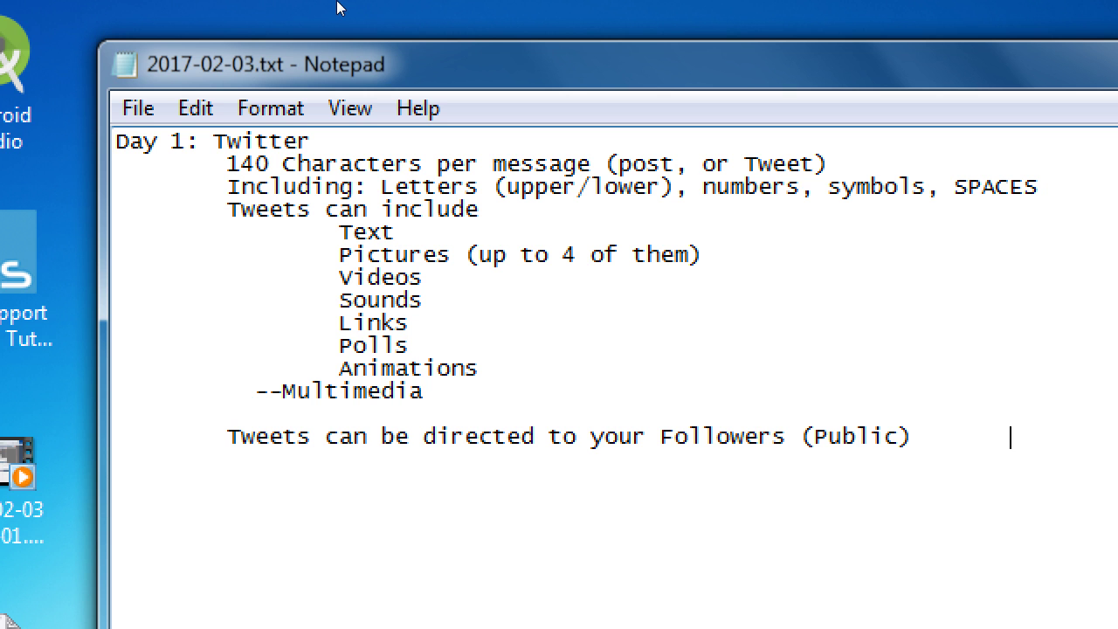
Step: Add 'Tweets can be directed to specific people' and 'Tweets can be Private', then a wifi password line
{"action": "key", "text": "Return"}
{"action": "key", "text": "Tab"}
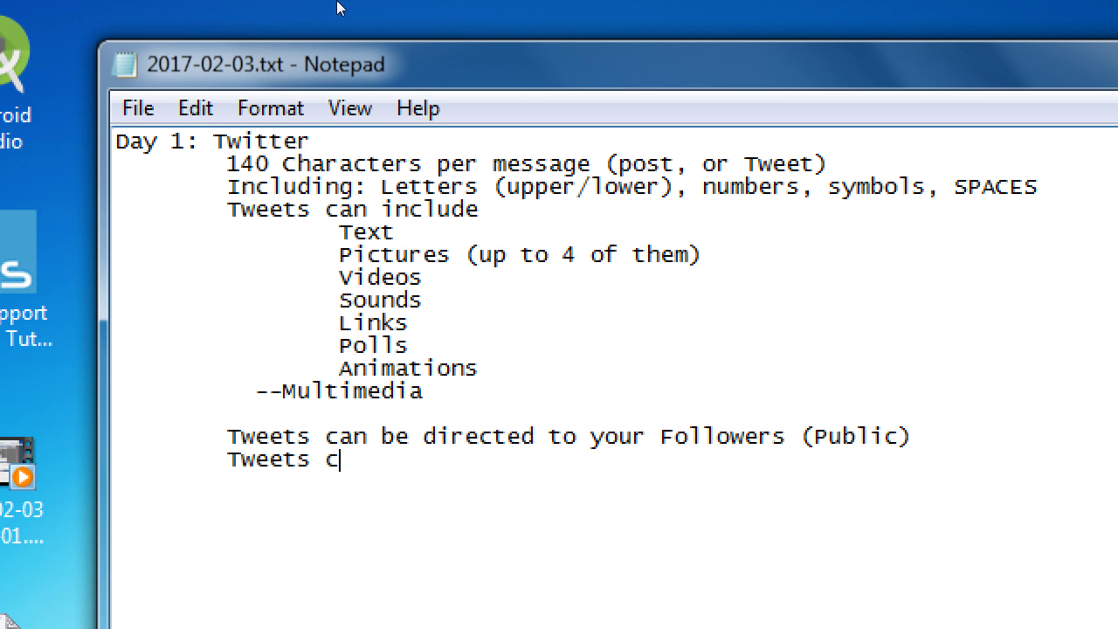
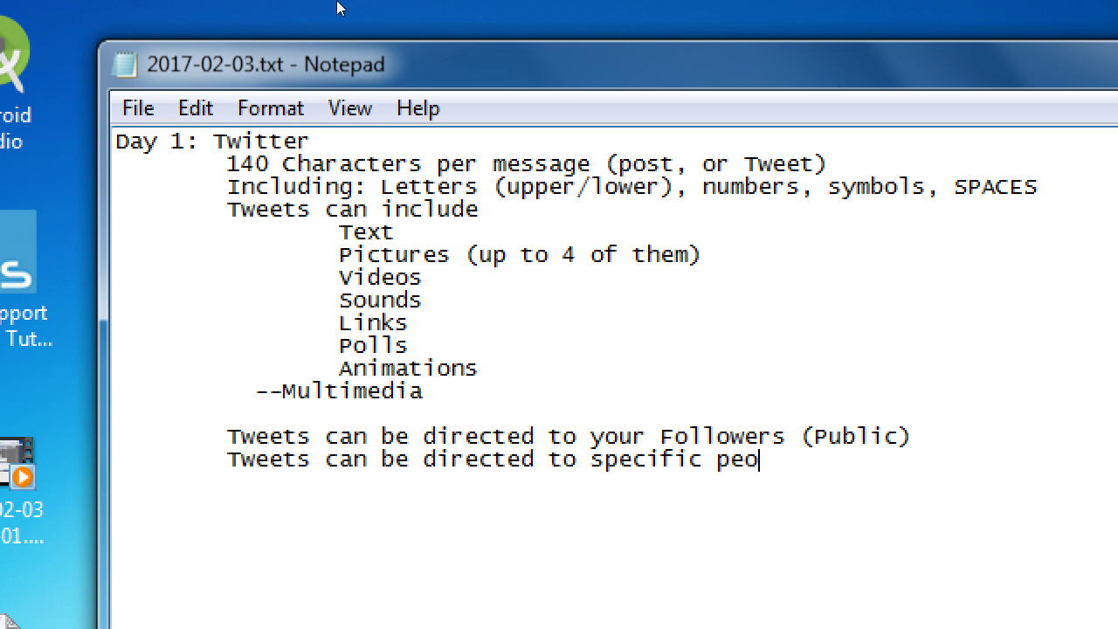
{"action": "key", "text": "Tab"}
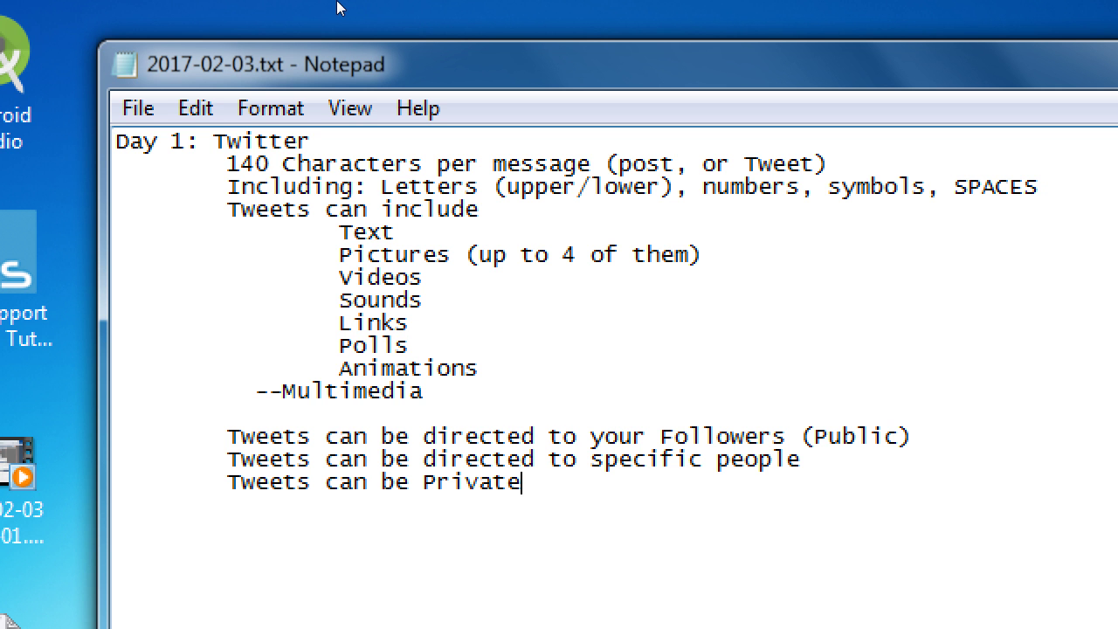
{"action": "key", "text": "Return"}
{"action": "key", "text": "Return"}
{"action": "key", "text": "Return"}
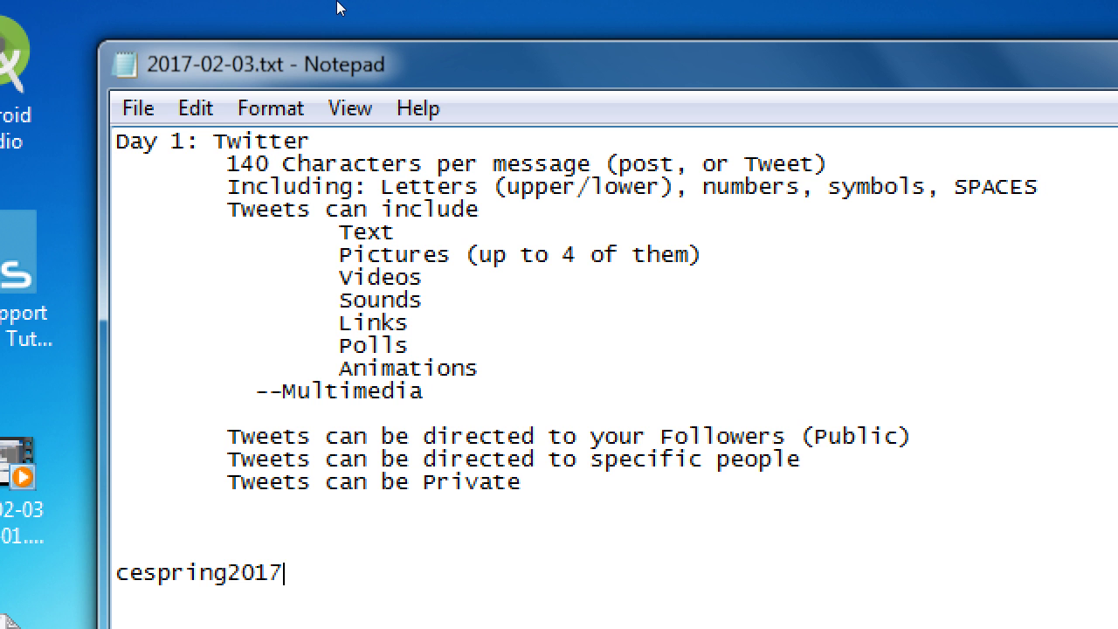
Step: Add two more wifi password lines above the existing one
{"action": "key", "text": "Up"}
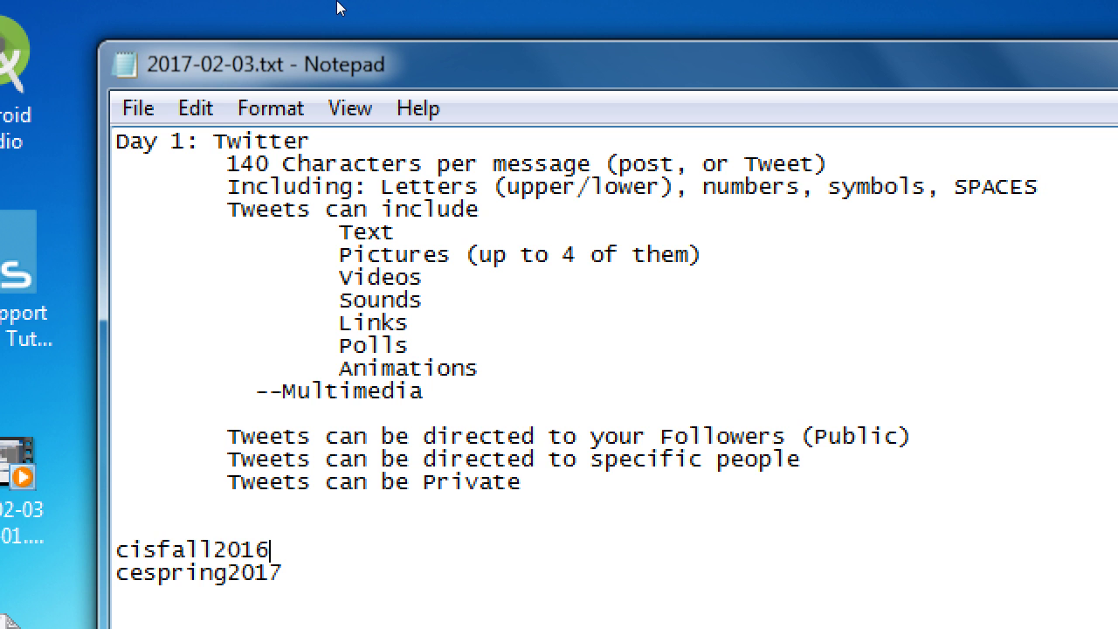
{"action": "key", "text": "Return"}
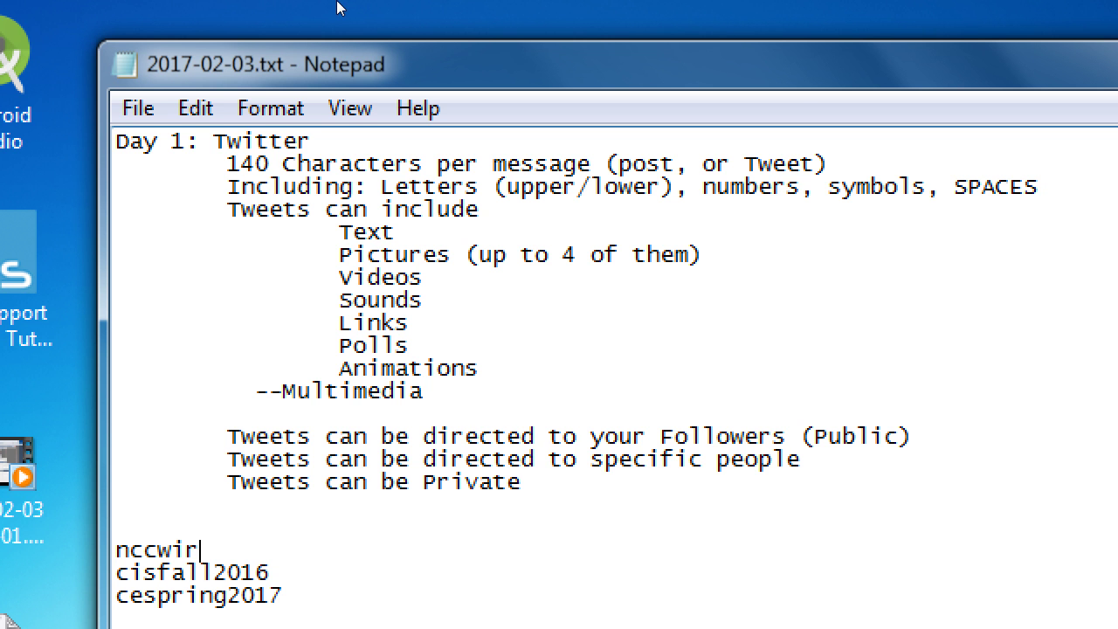
Step: Insert a 'Wifi Password' heading above the password lines
{"action": "key", "text": "Up"}
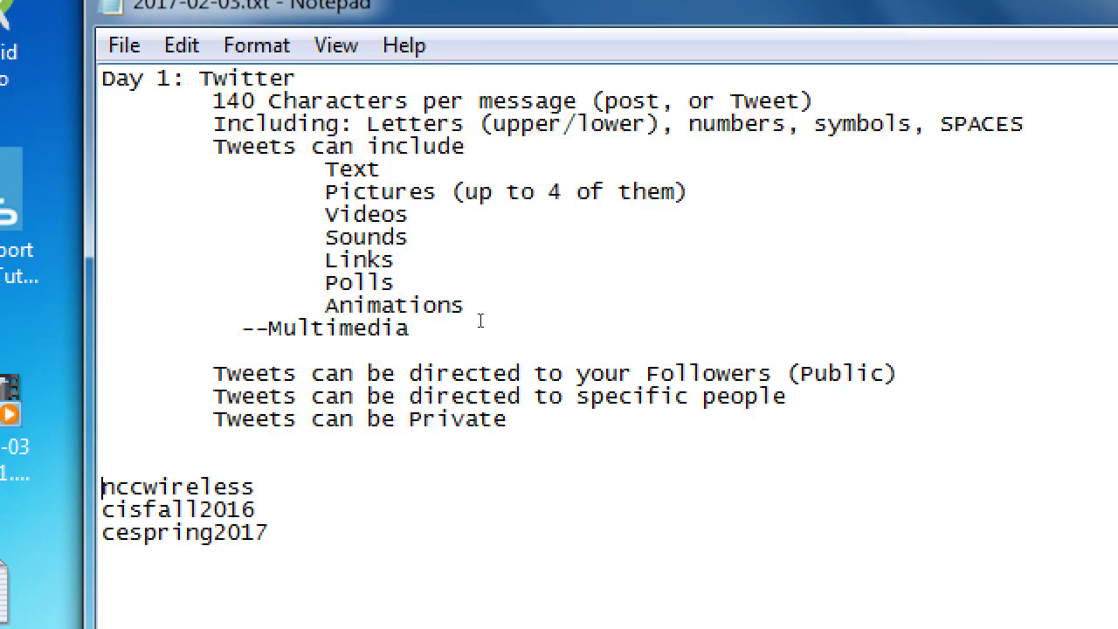
{"action": "key", "text": "Return"}
{"action": "key", "text": "Return"}
{"action": "key", "text": "Up"}
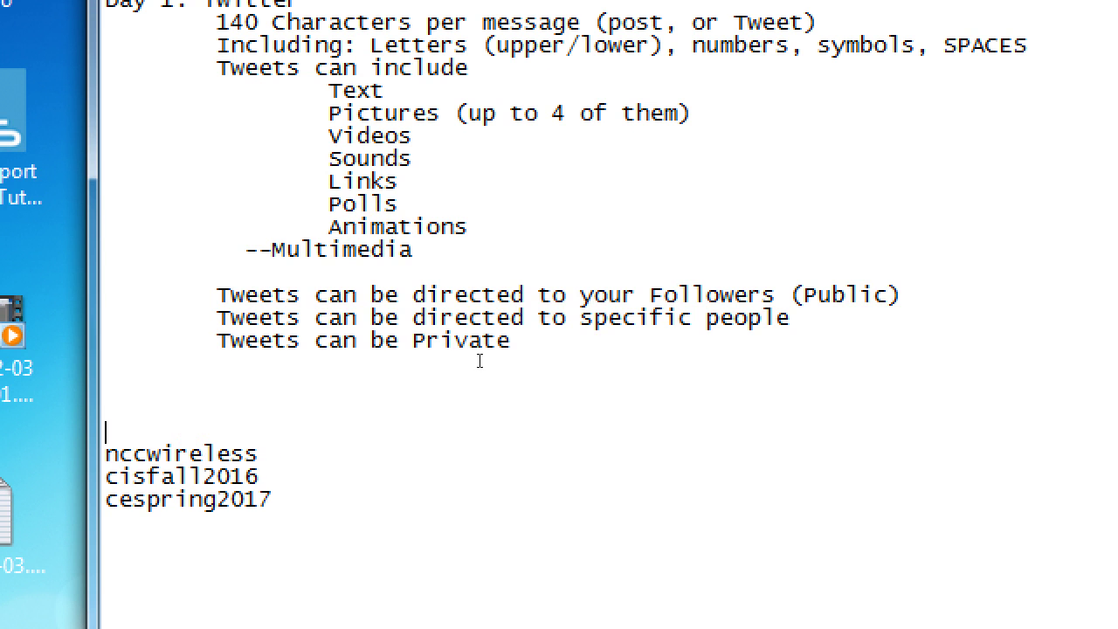
{"action": "type", "text": "Wifi Passw"}
{"action": "key", "text": "BackSpace"}
{"action": "key", "text": "BackSpace"}
{"action": "key", "text": "BackSpace"}
{"action": "type", "text": "assword"}
Step: Delete the unwanted middle password line and return to the end of the Private line
{"action": "key", "text": "Down"}
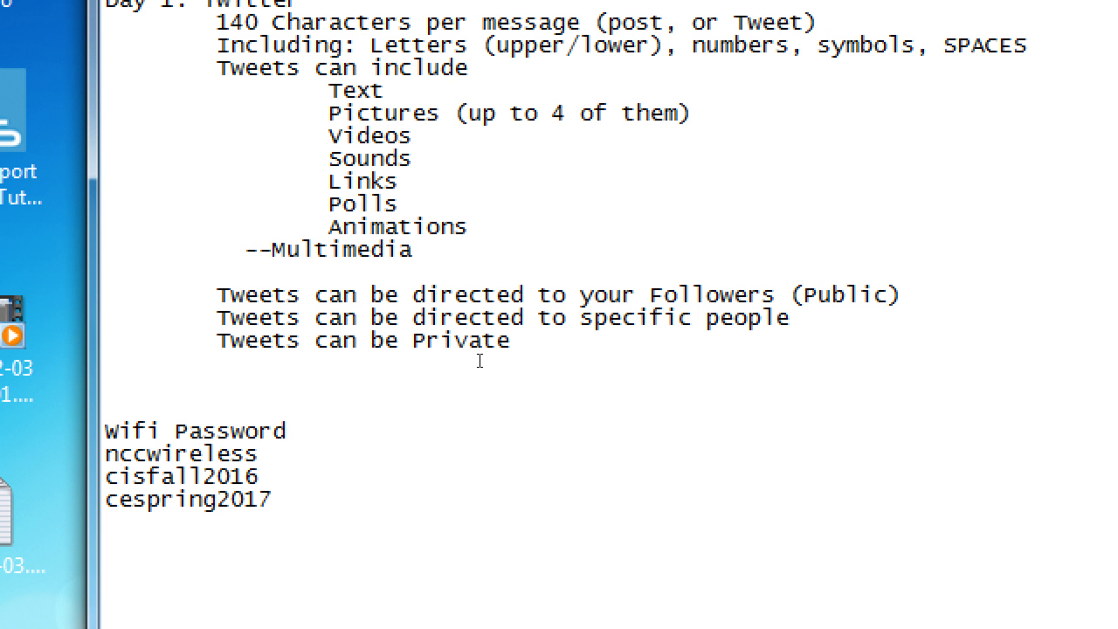
{"action": "key", "text": "Down"}
{"action": "key", "text": "shift+Home"}
{"action": "key", "text": "BackSpace"}
{"action": "key", "text": "BackSpace"}
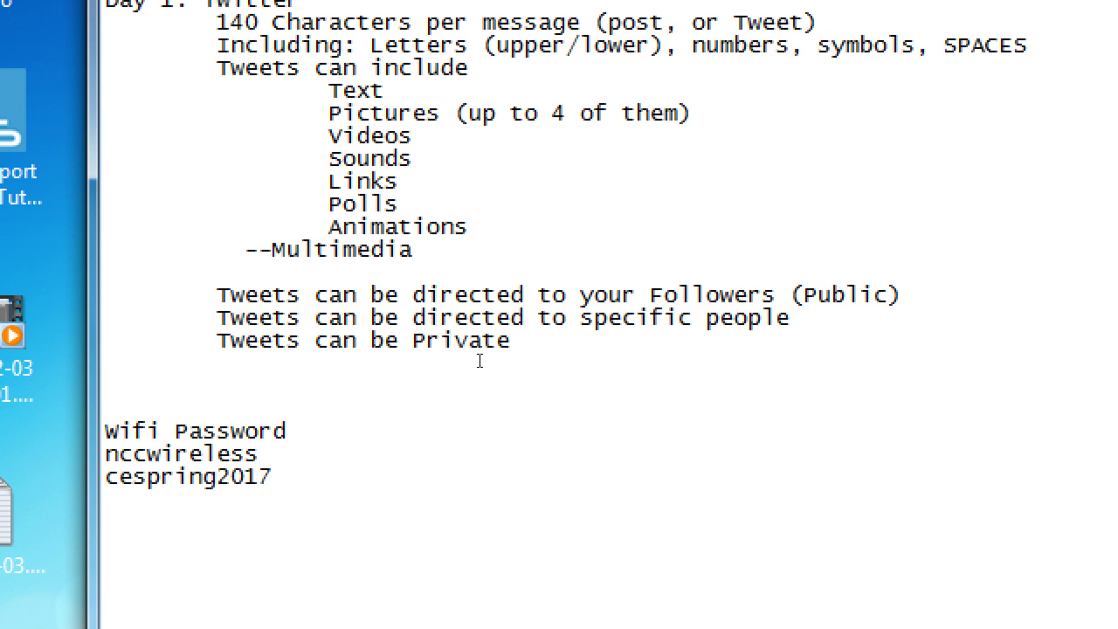
{"action": "key", "text": "Up"}
{"action": "key", "text": "Up"}
{"action": "key", "text": "Up"}
{"action": "key", "text": "End"}
Step: Add an indented note 'Use Twitter on a Desktop/Laptop' below the Private line
{"action": "key", "text": "Return"}
{"action": "key", "text": "Return"}
{"action": "key", "text": "Tab"}
{"action": "type", "text": "Use Twitter on a "}
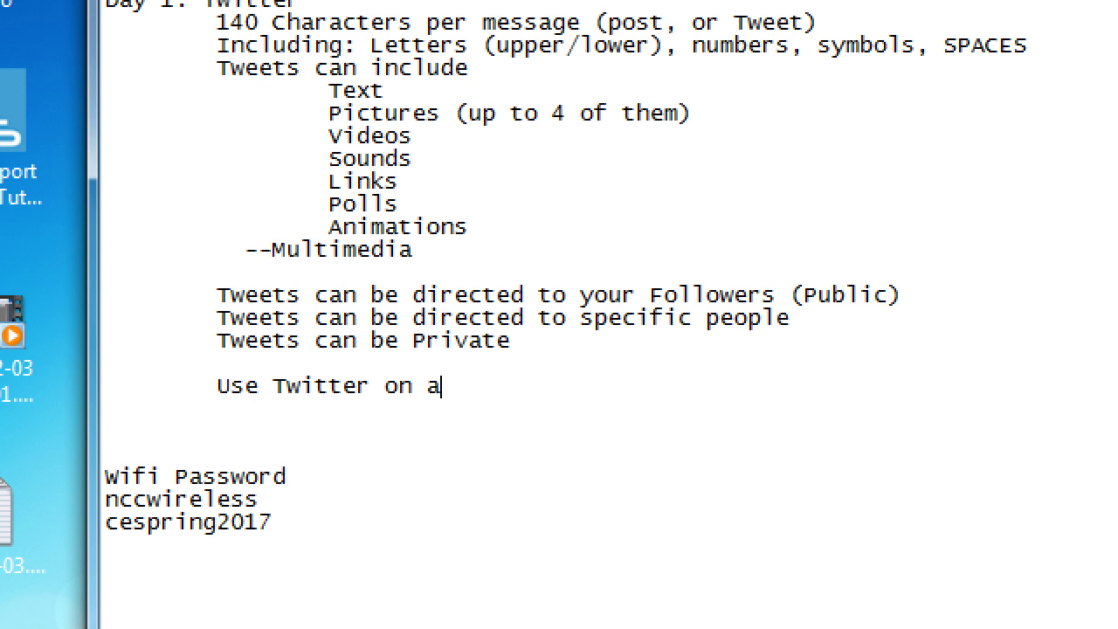
{"action": "type", "text": "Desktop/Latp"}
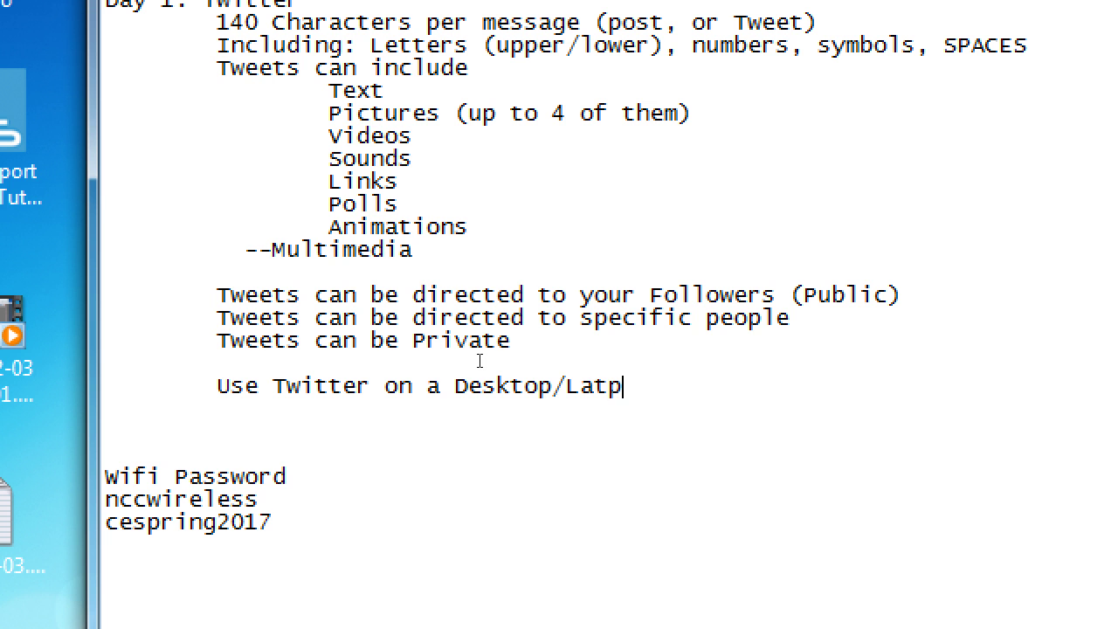
{"action": "key", "text": "BackSpace"}
{"action": "key", "text": "BackSpace"}
{"action": "type", "text": "ptop"}
Step: List Tablet and Smartphone indented beneath it, then select the device lines
{"action": "key", "text": "Return"}
{"action": "key", "text": "Tab"}
{"action": "key", "text": "Tab"}
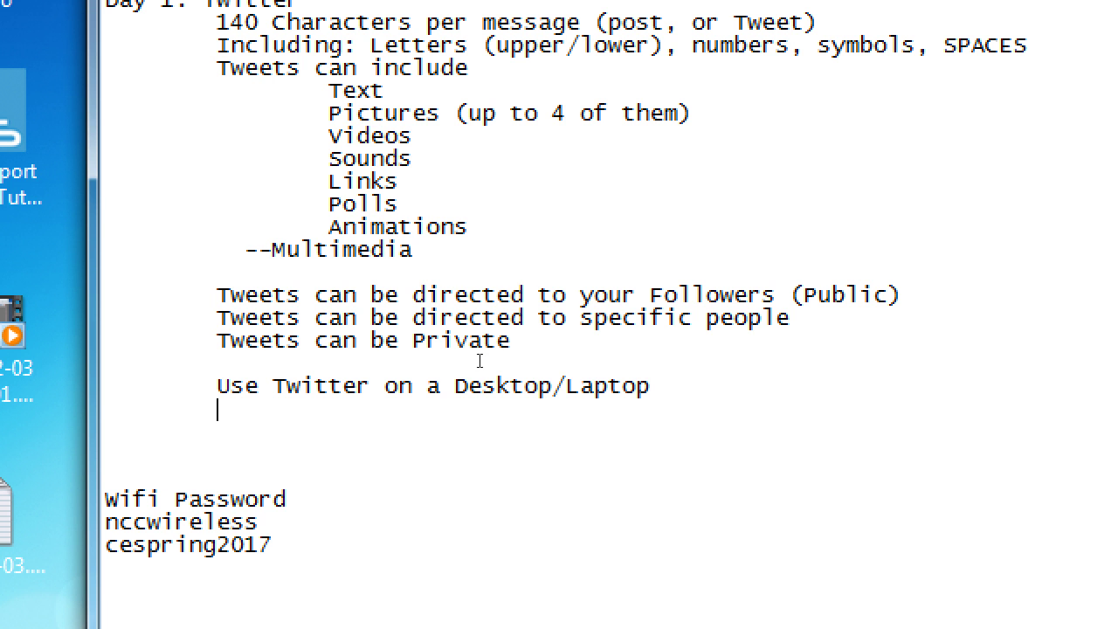
{"action": "type", "text": "Tablet"}
{"action": "key", "text": "Return"}
{"action": "key", "text": "Tab"}
{"action": "key", "text": "Tab"}
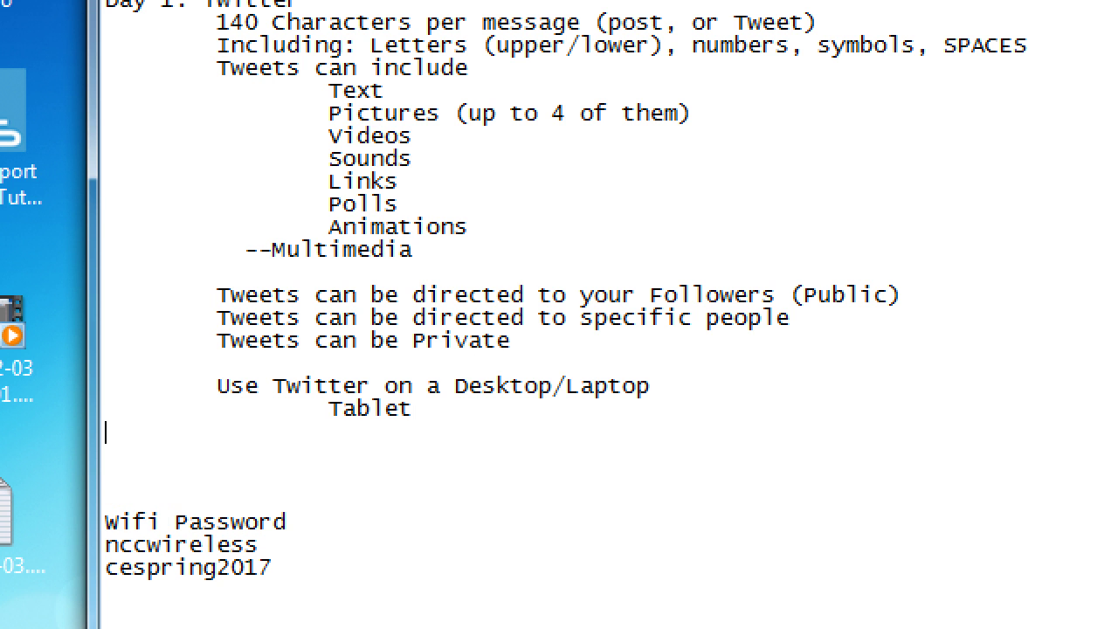
{"action": "type", "text": "Smartphone"}
{"action": "key", "text": "shift+Up"}
{"action": "key", "text": "shift+Up"}
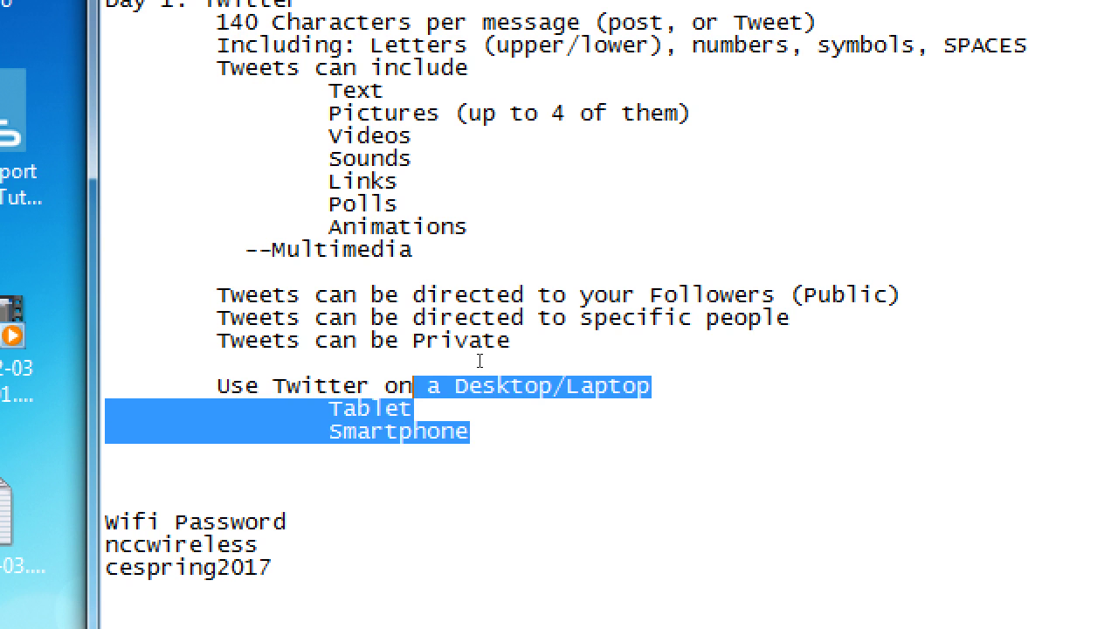
{"action": "key", "text": "shift+Home"}
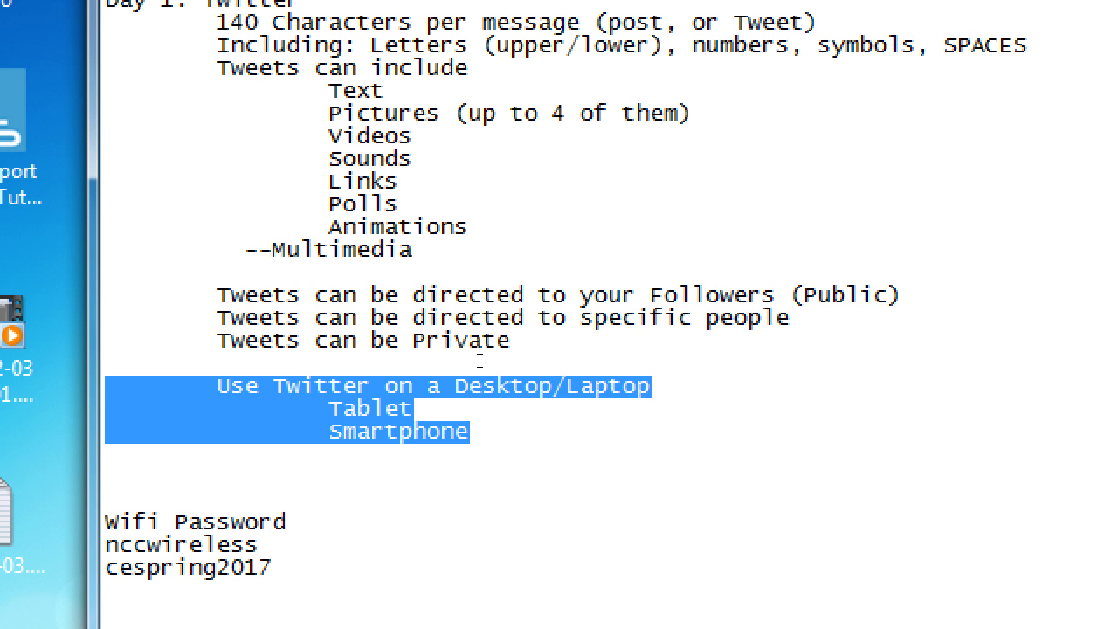
Step: Open blank lines below Smartphone and start an indented 'Multiple Managers' note
{"action": "key", "text": "Down"}
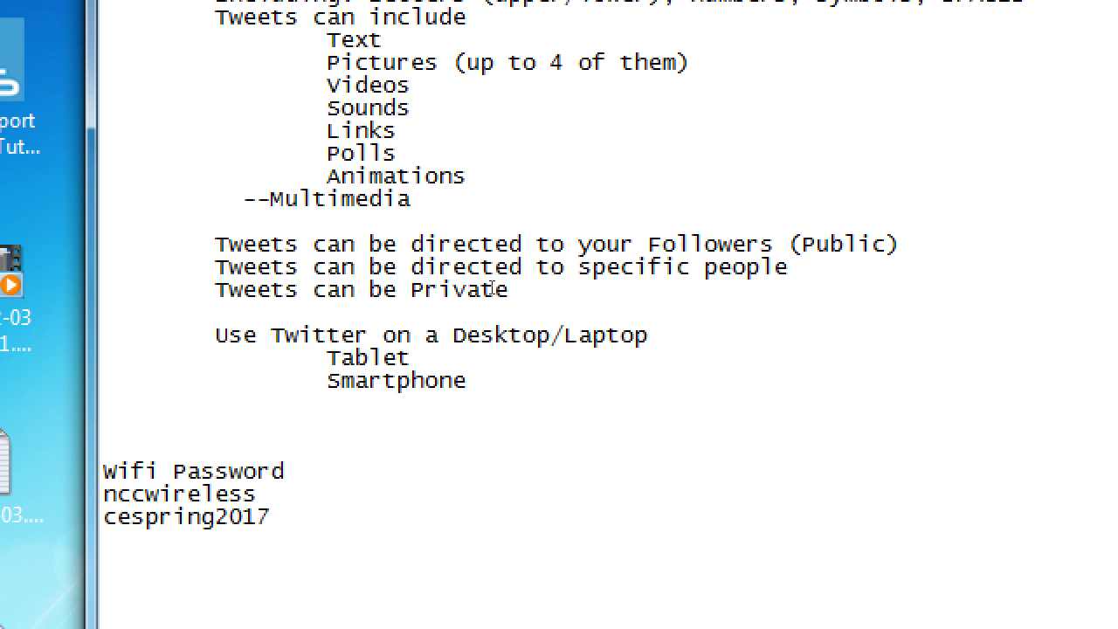
{"action": "key", "text": "Return"}
{"action": "key", "text": "Return"}
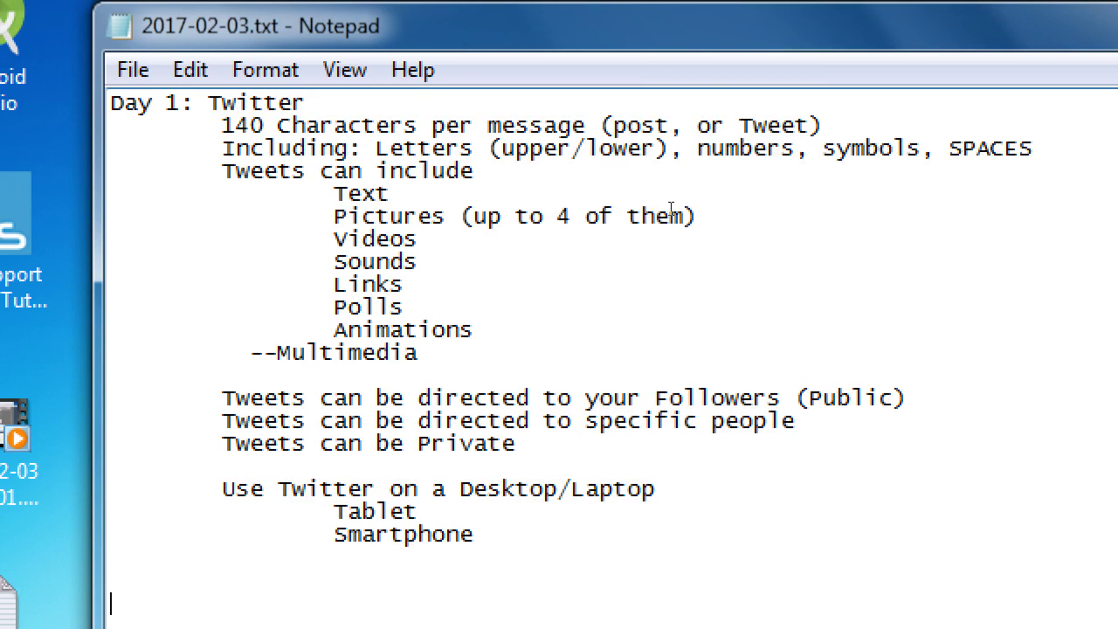
{"action": "key", "text": "Return"}
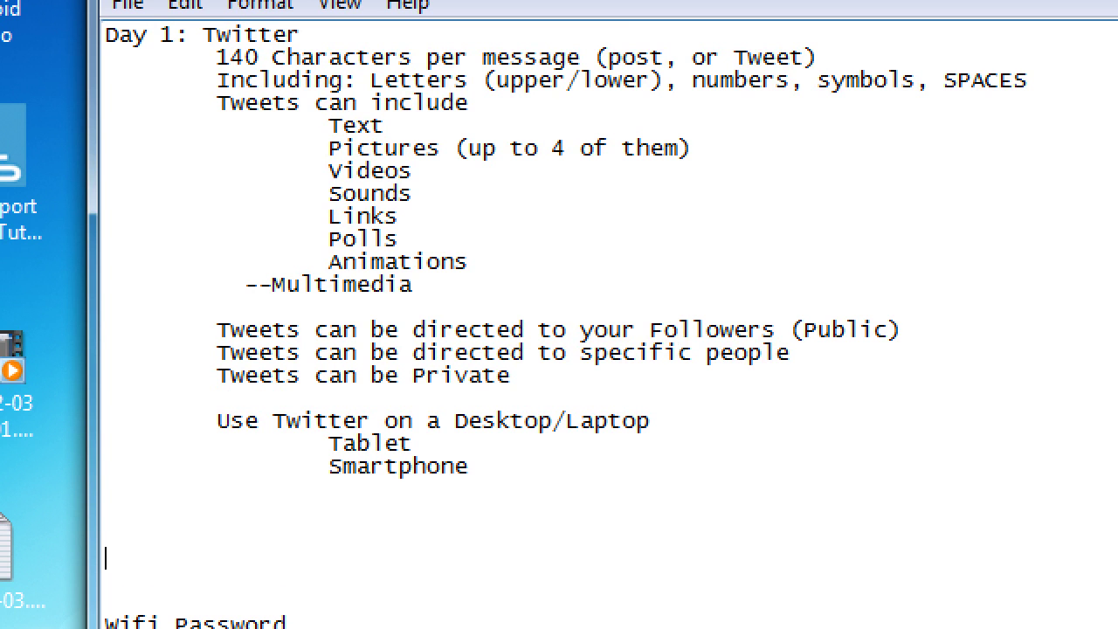
{"action": "key", "text": "Tab"}
{"action": "type", "text": "Multipl"}
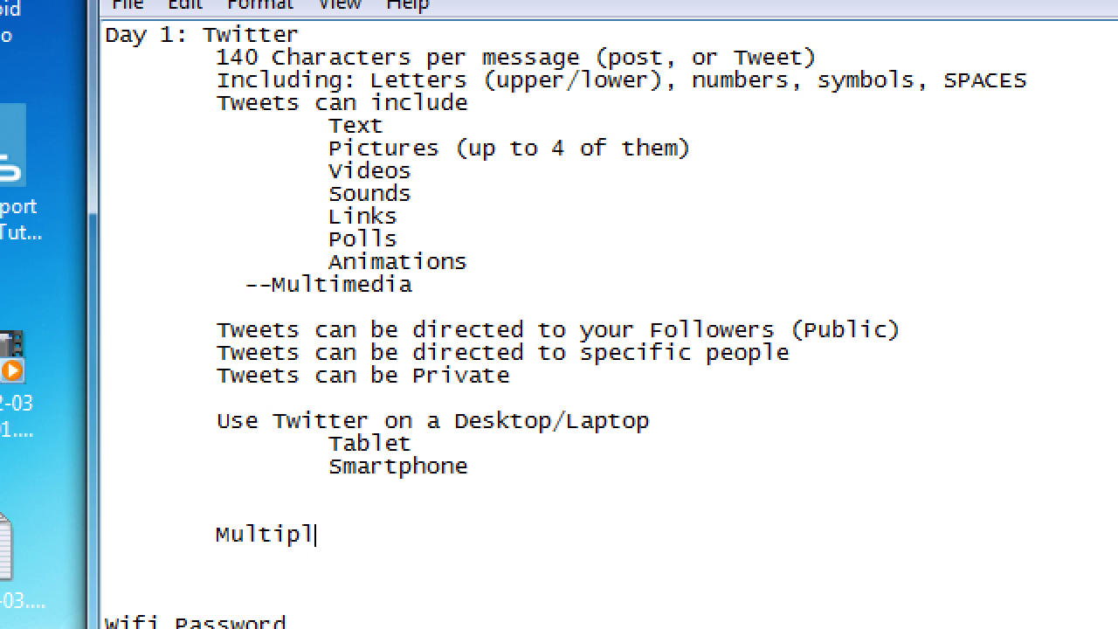
{"action": "type", "text": "e Managers"}
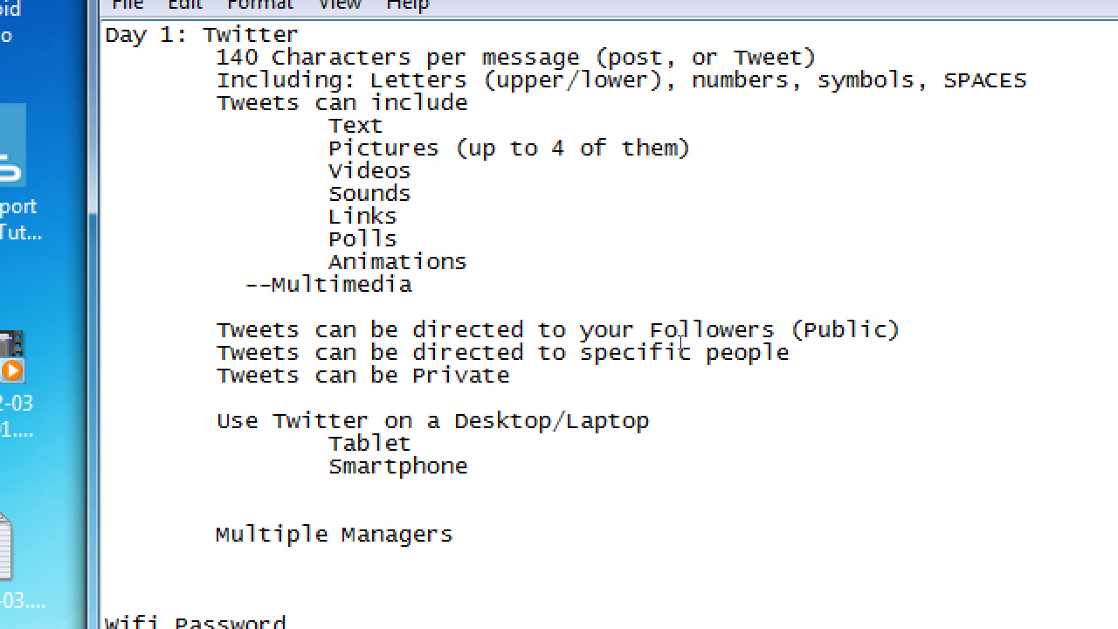
Step: Extend it to '- Different users with their own password to manage'
{"action": "type", "text": "- Different users"}
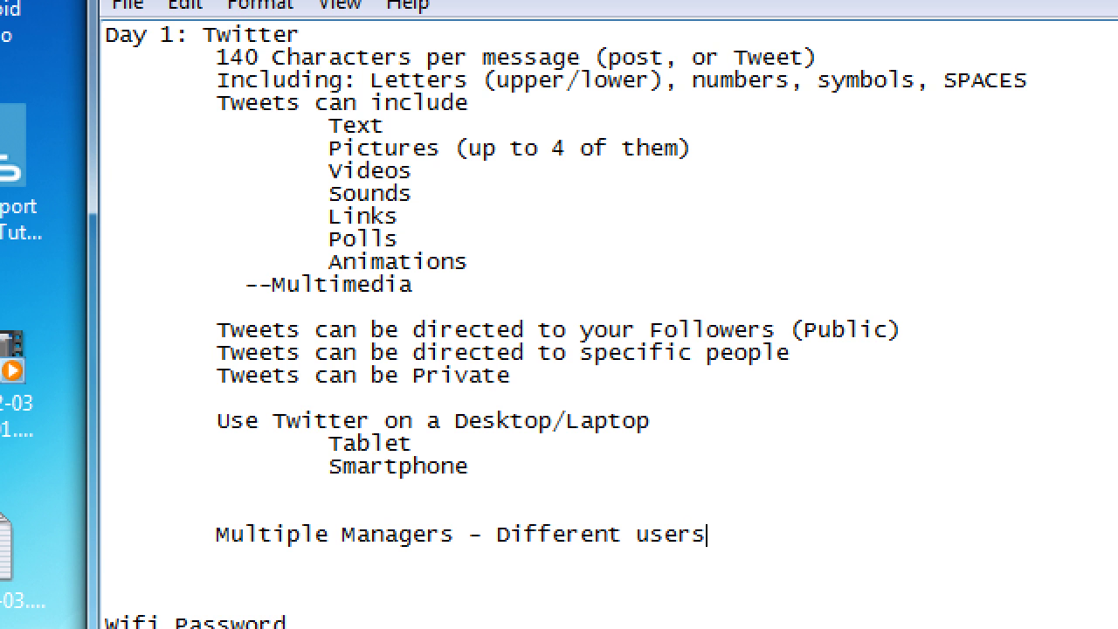
{"action": "type", "text": " with a login to"}
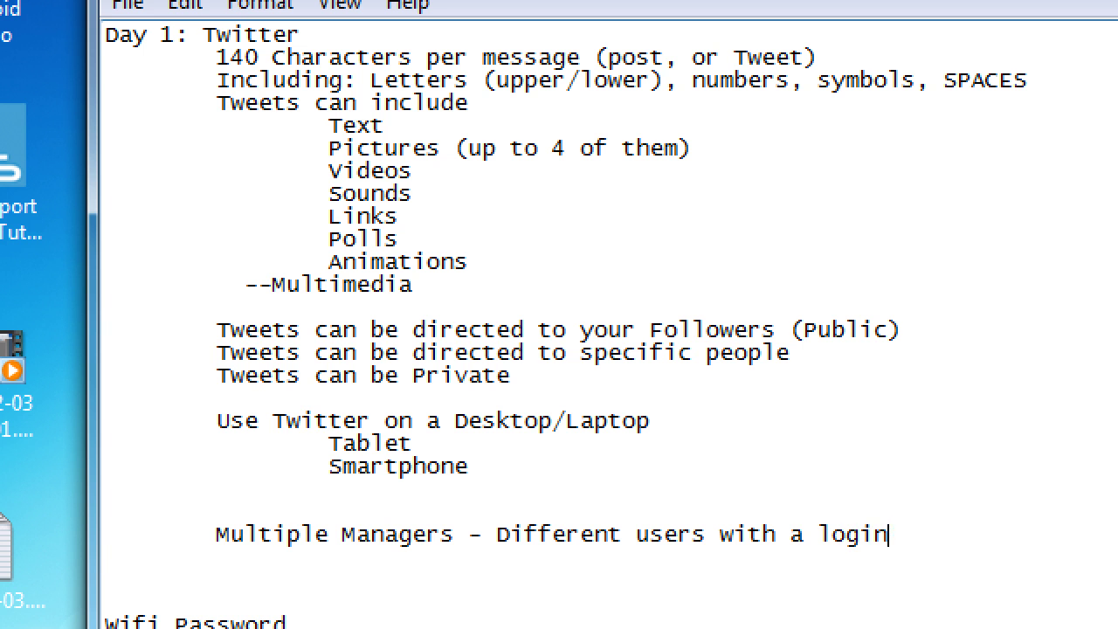
{"action": "key", "text": "BackSpace"}
{"action": "key", "text": "BackSpace"}
{"action": "key", "text": "BackSpace"}
{"action": "key", "text": "BackSpace"}
{"action": "key", "text": "BackSpace"}
{"action": "key", "text": "BackSpace"}
{"action": "key", "text": "BackSpace"}
{"action": "key", "text": "BackSpace"}
{"action": "key", "text": "BackSpace"}
{"action": "key", "text": "BackSpace"}
{"action": "key", "text": "BackSpace"}
{"action": "key", "text": "BackSpace"}
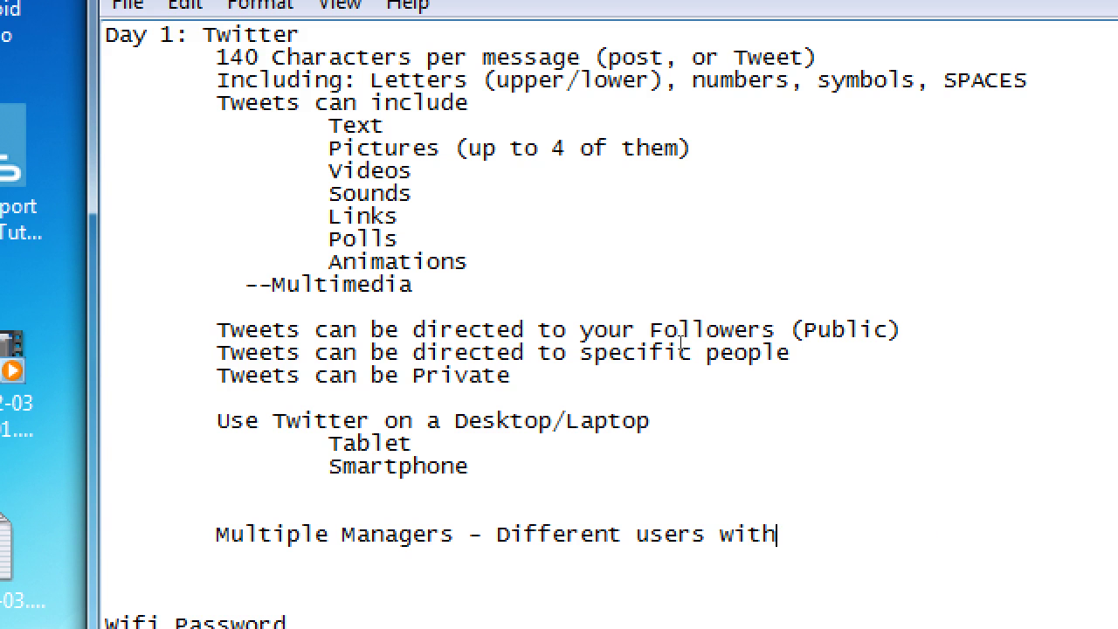
{"action": "type", "text": "their own login"}
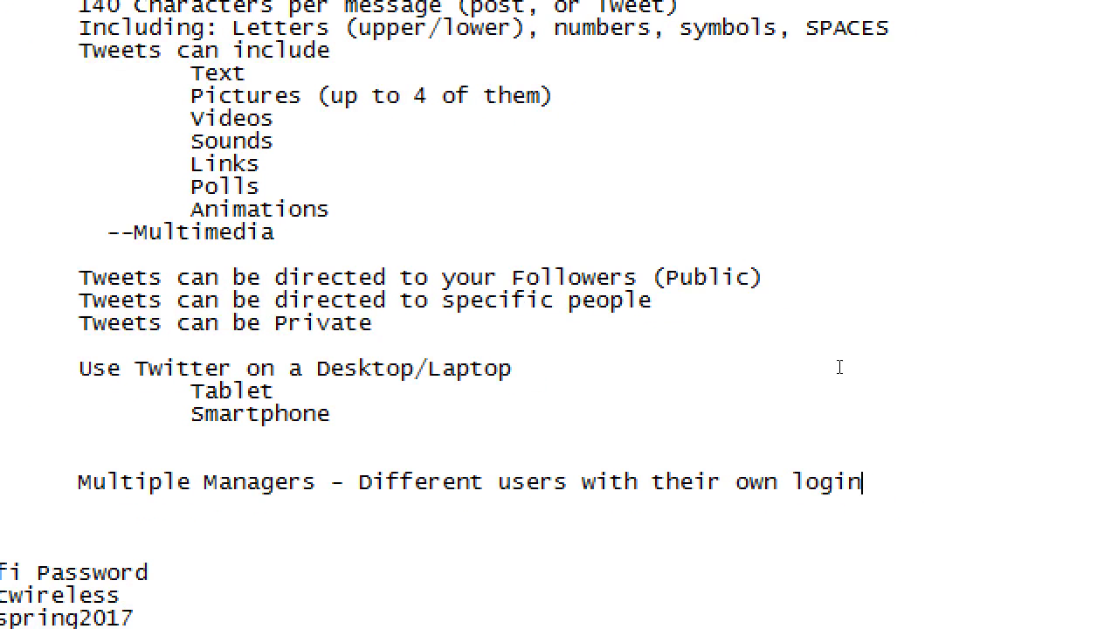
{"action": "key", "text": "BackSpace"}
{"action": "key", "text": "BackSpace"}
{"action": "key", "text": "BackSpace"}
{"action": "key", "text": "BackSpace"}
{"action": "key", "text": "BackSpace"}
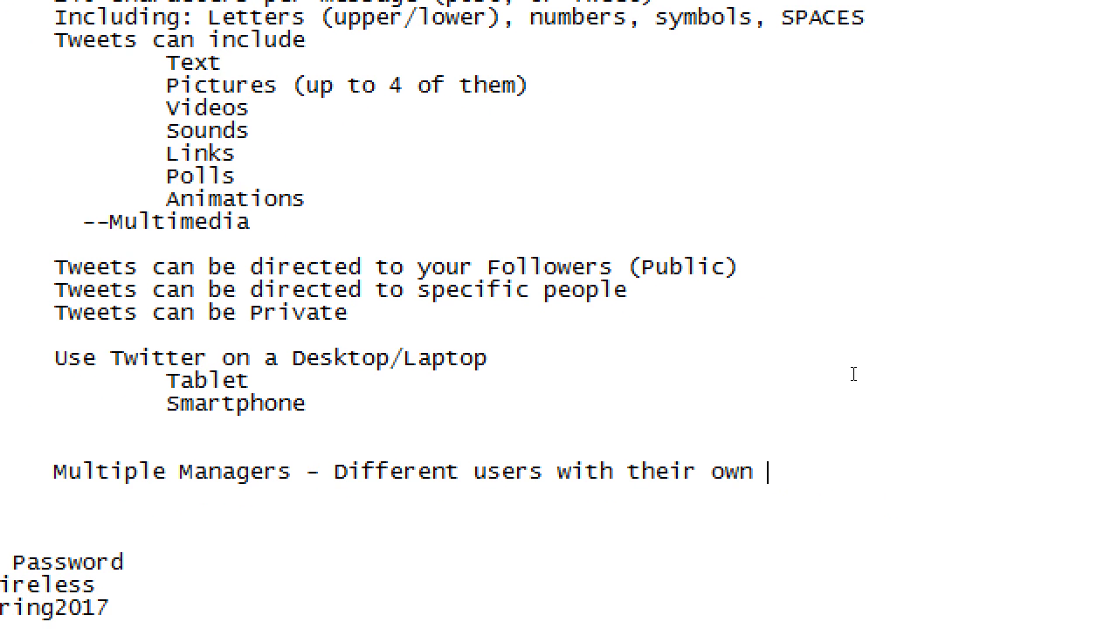
{"action": "type", "text": "passw"}
{"action": "type", "text": "ord to manage"}
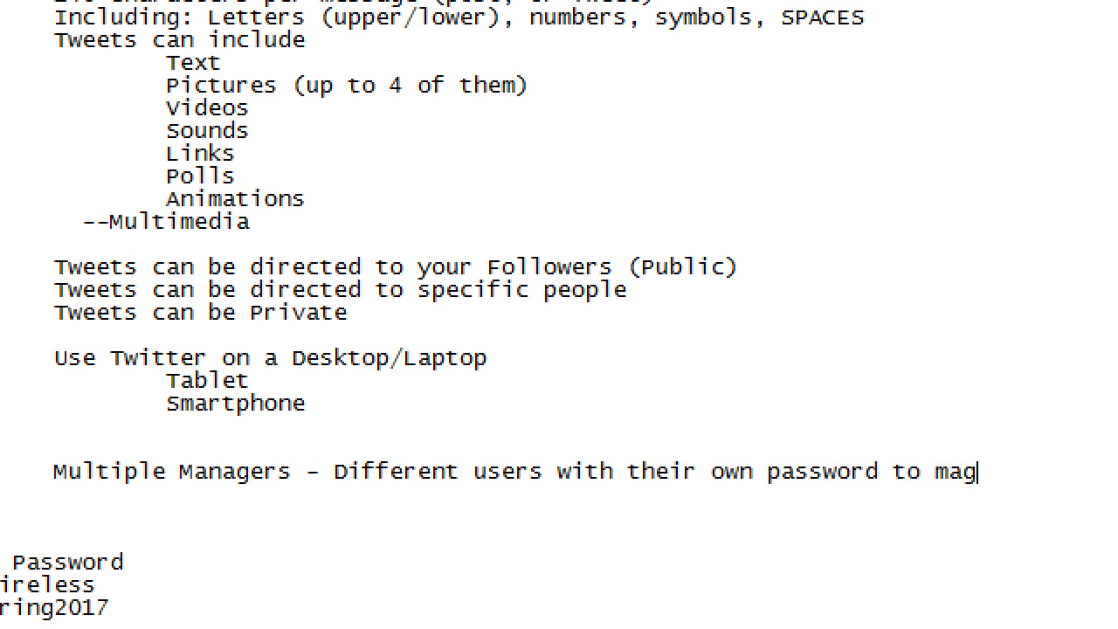
{"action": "key", "text": "BackSpace"}
{"action": "key", "text": "BackSpace"}
{"action": "type", "text": "nage"}
Step: Add the indented continuation 'the company Twitter account' and open space below
{"action": "key", "text": "Return"}
{"action": "key", "text": "Tab"}
{"action": "key", "text": "Tab"}
{"action": "key", "text": "Tab"}
{"action": "type", "text": "the company Twitter"}
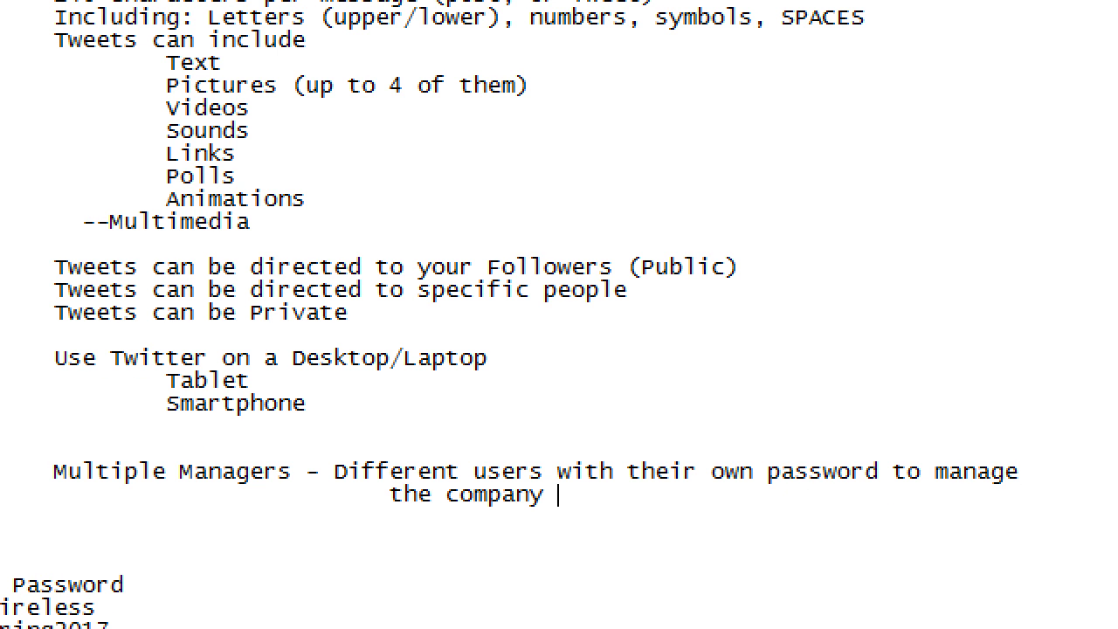
{"action": "type", "text": " account"}
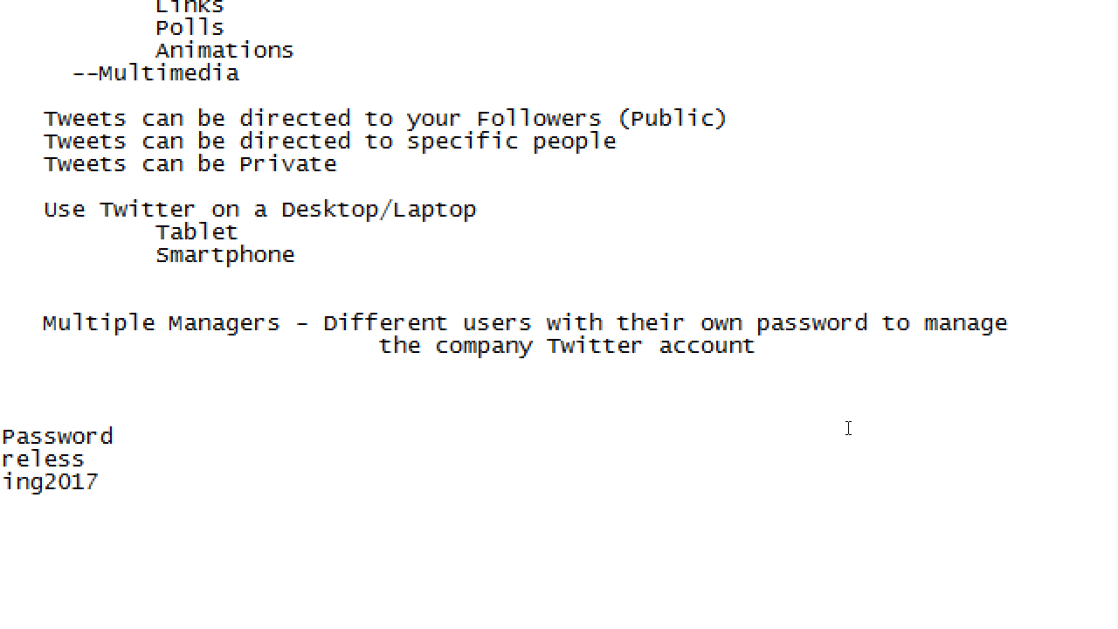
{"action": "key", "text": "Return"}
{"action": "key", "text": "Return"}
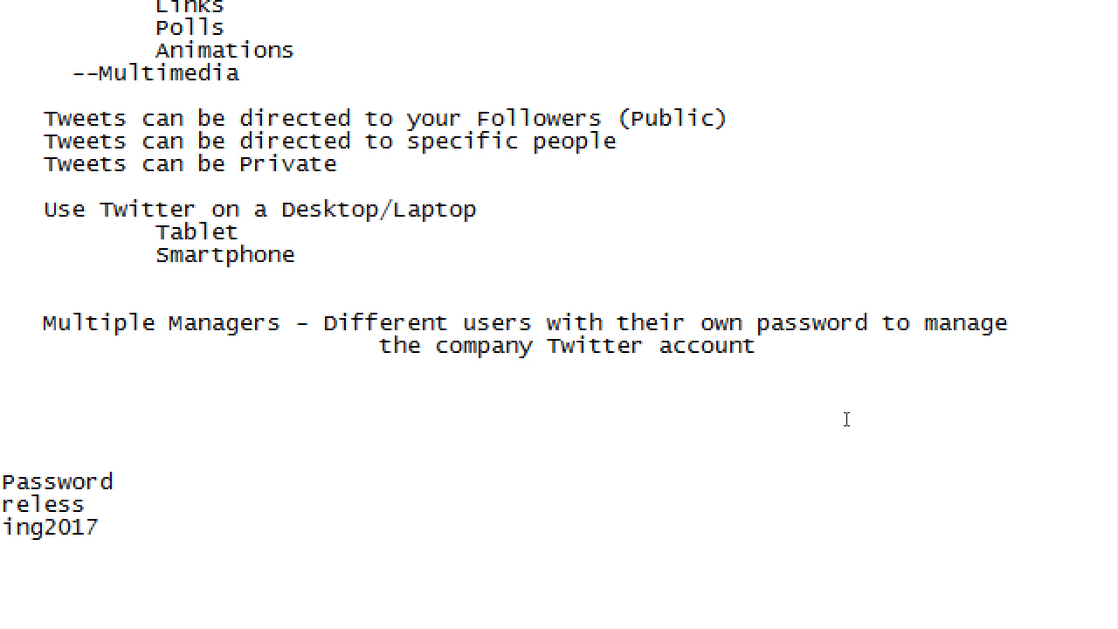
Step: Type 'Twitter has a "Full Name"' with '"Username"' on the line beneath
{"action": "type", "text": "Twitter has a F"}
{"action": "key", "text": "BackSpace"}
{"action": "type", "text": "\"Full Name\""}
{"action": "key", "text": "Return"}
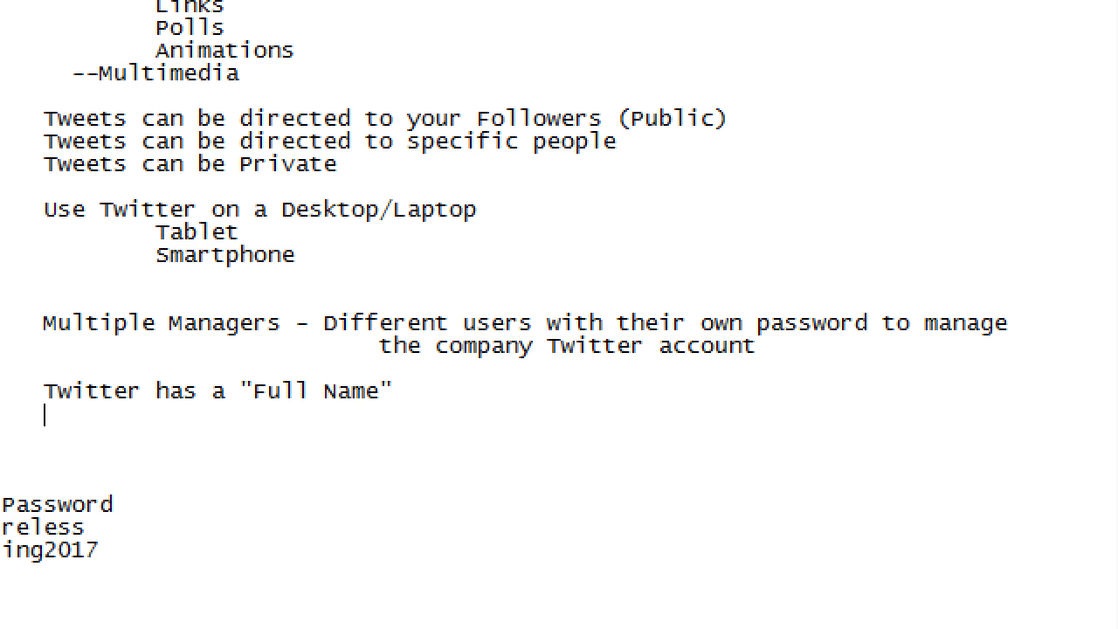
{"action": "key", "text": "Tab"}
{"action": "key", "text": "Tab"}
{"action": "key", "text": "BackSpace"}
{"action": "type", "text": "\"Username\""}
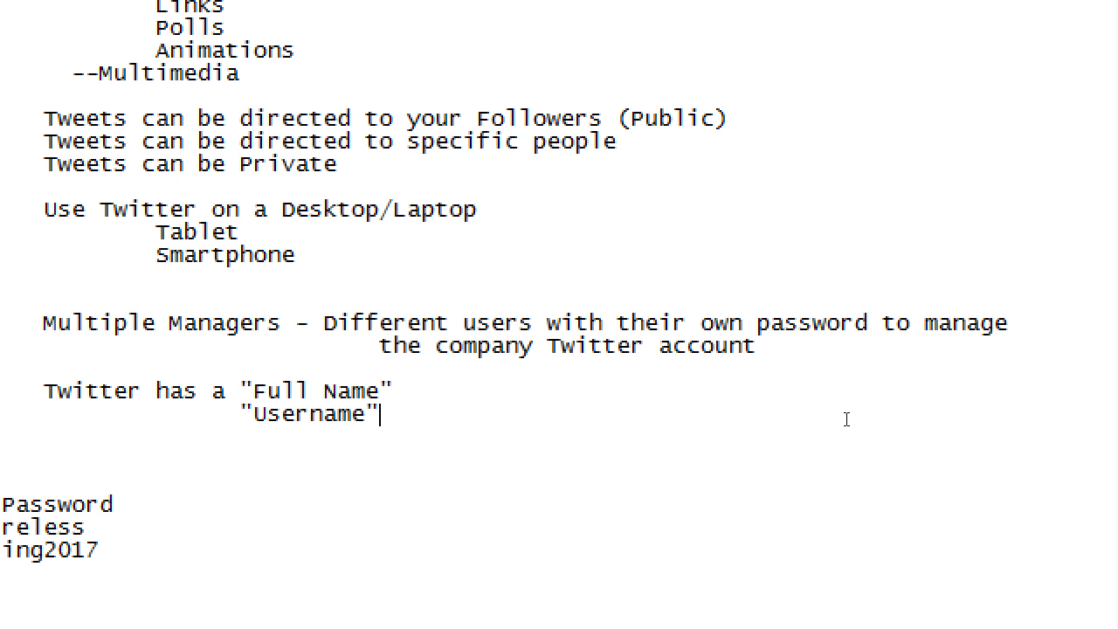
Step: Add descriptions '- Your Business' Name (not unique)' and '- Your unique Twitter address'
{"action": "key", "text": "Right"}
{"action": "key", "text": "Tab"}
{"action": "type", "text": "- Your Bu"}
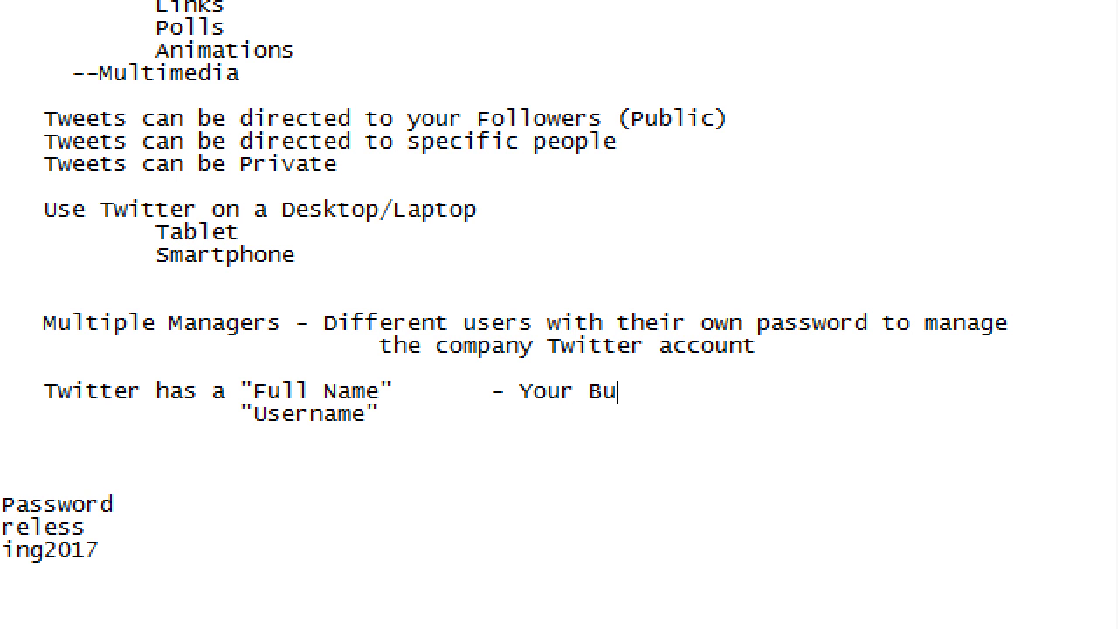
{"action": "type", "text": "siness' Name"}
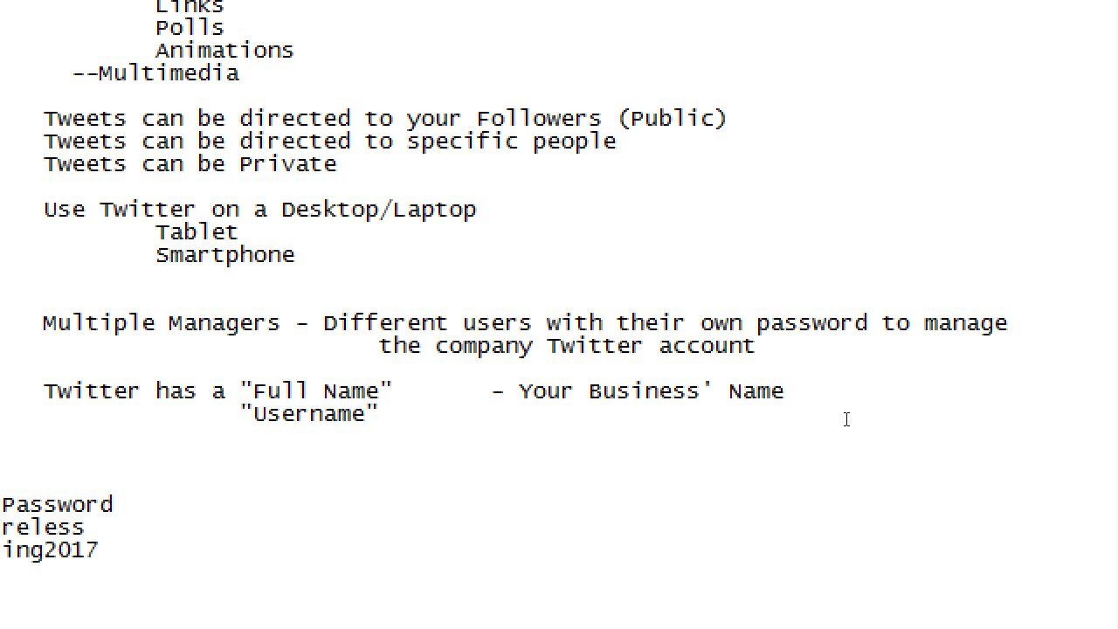
{"action": "key", "text": "Down"}
{"action": "key", "text": "Tab"}
{"action": "type", "text": "- Your unqi"}
{"action": "key", "text": "BackSpace"}
{"action": "key", "text": "BackSpace"}
{"action": "type", "text": "ique Twitt"}
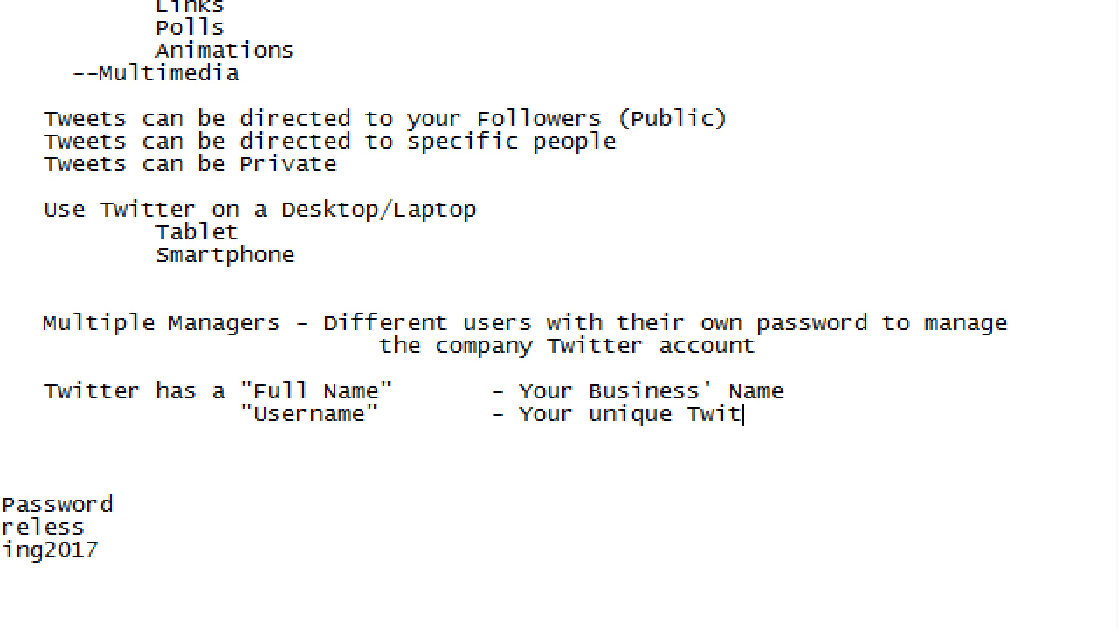
{"action": "type", "text": "er address"}
{"action": "key", "text": "Up"}
{"action": "key", "text": "BackSpace"}
{"action": "key", "text": "BackSpace"}
{"action": "key", "text": "BackSpace"}
{"action": "type", "text": "(not unique)"}
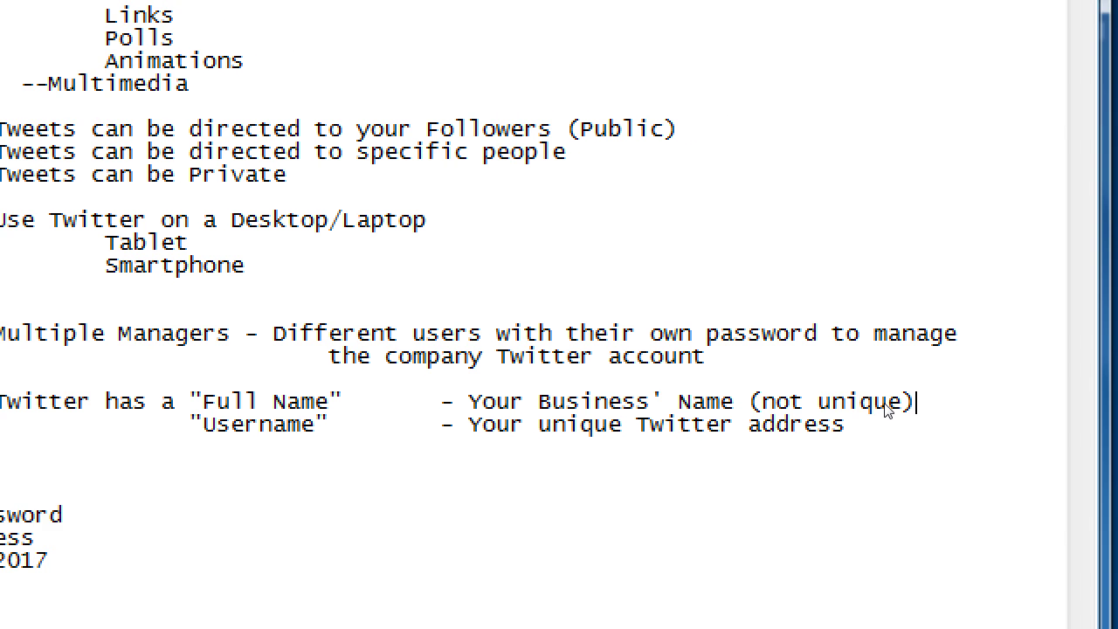
Step: Add the example 'Victor's Bakery' after (not unique) and 'victorsbakery' on the Username line
{"action": "type", "text": "Vicotr's"}
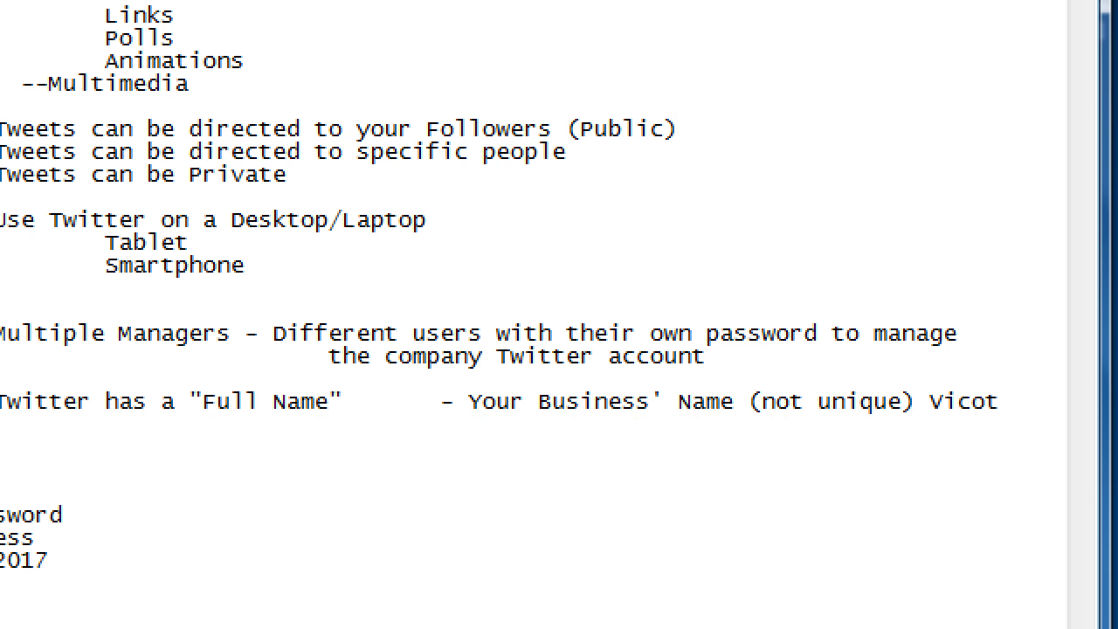
{"action": "key", "text": "BackSpace"}
{"action": "key", "text": "BackSpace"}
{"action": "key", "text": "BackSpace"}
{"action": "key", "text": "BackSpace"}
{"action": "key", "text": "BackSpace"}
{"action": "key", "text": "BackSpace"}
{"action": "type", "text": "tor"}
{"action": "key", "text": "BackSpace"}
{"action": "key", "text": "BackSpace"}
{"action": "key", "text": "BackSpace"}
{"action": "type", "text": "ctor's Baker"}
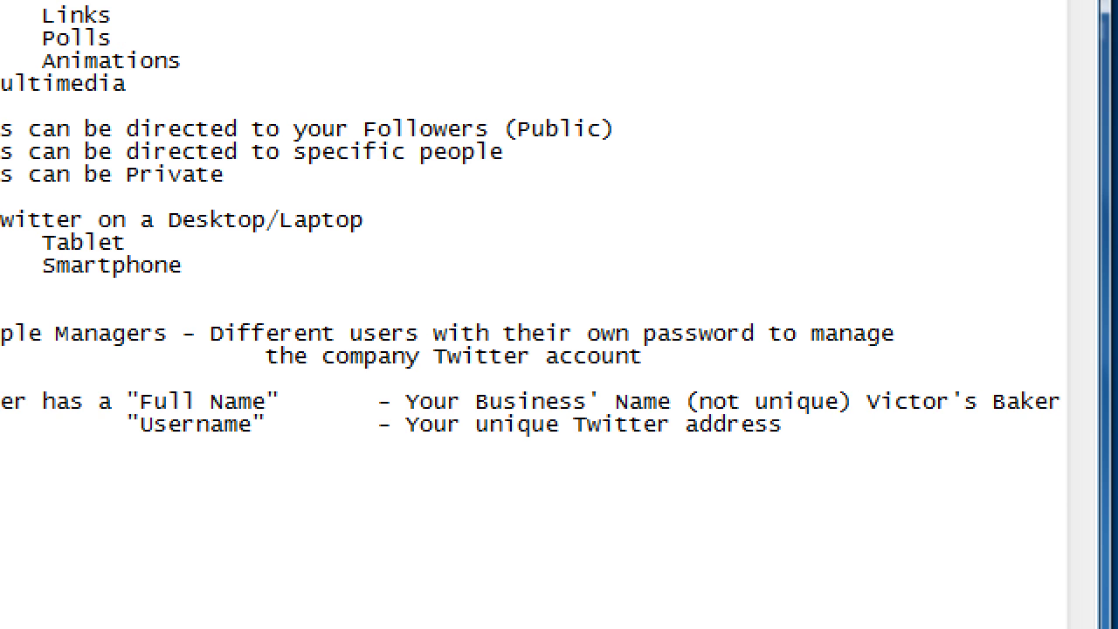
{"action": "type", "text": "y"}
{"action": "key", "text": "Down"}
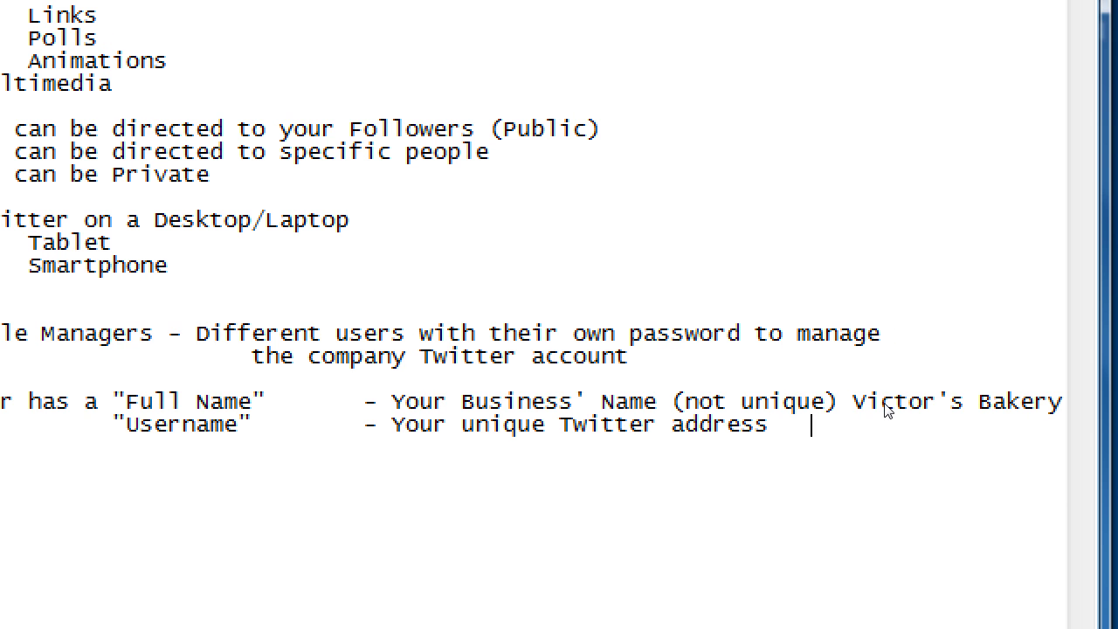
{"action": "type", "text": "victorsbak"}
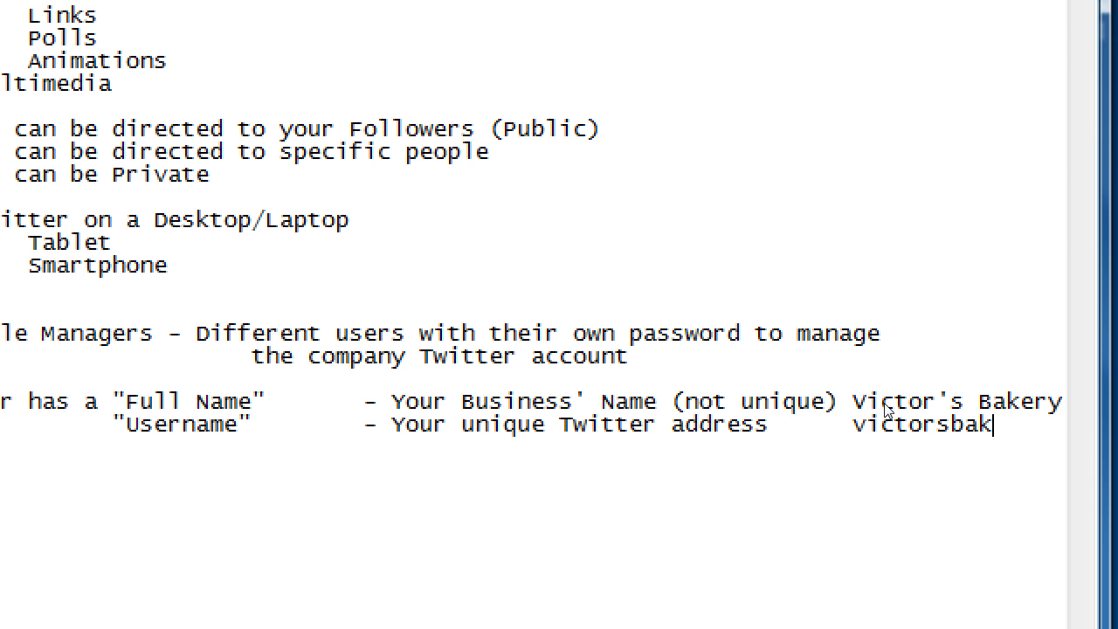
{"action": "type", "text": "ery"}
{"action": "key", "text": "ctrl+shift+Left"}
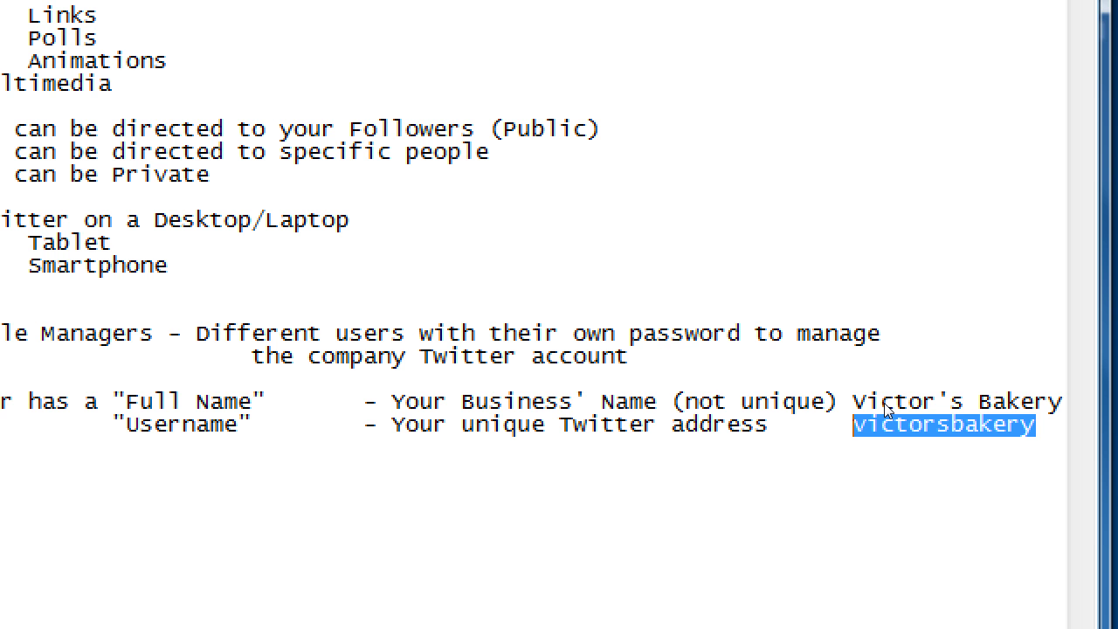
{"action": "key", "text": "Up"}
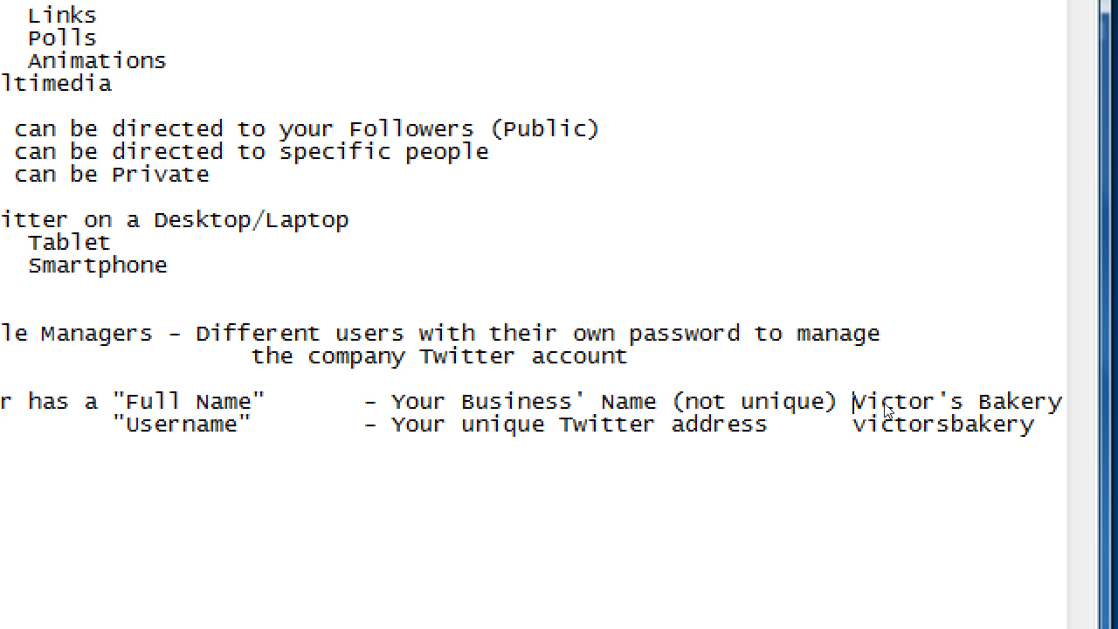
{"action": "key", "text": "shift+End"}
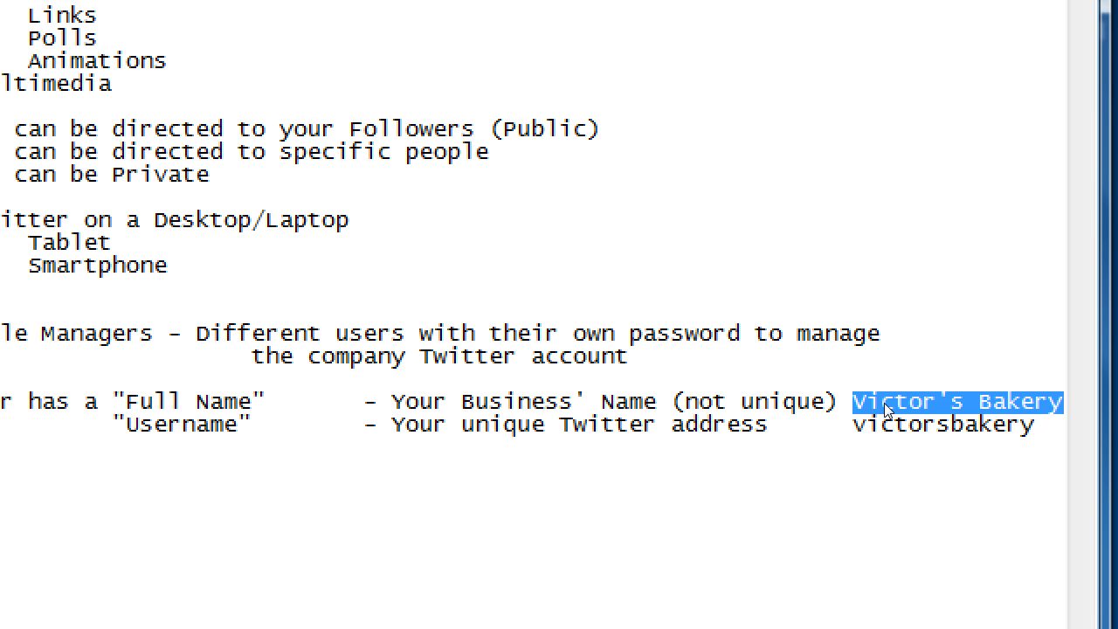
{"action": "key", "text": "Down"}
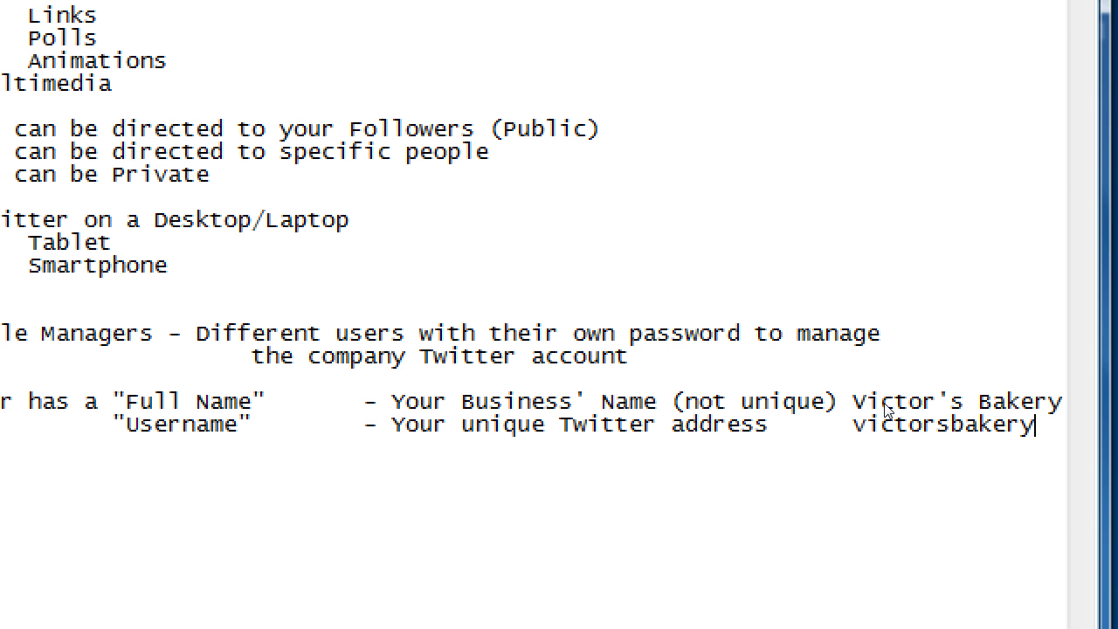
{"action": "key", "text": "ctrl+shift+Left"}
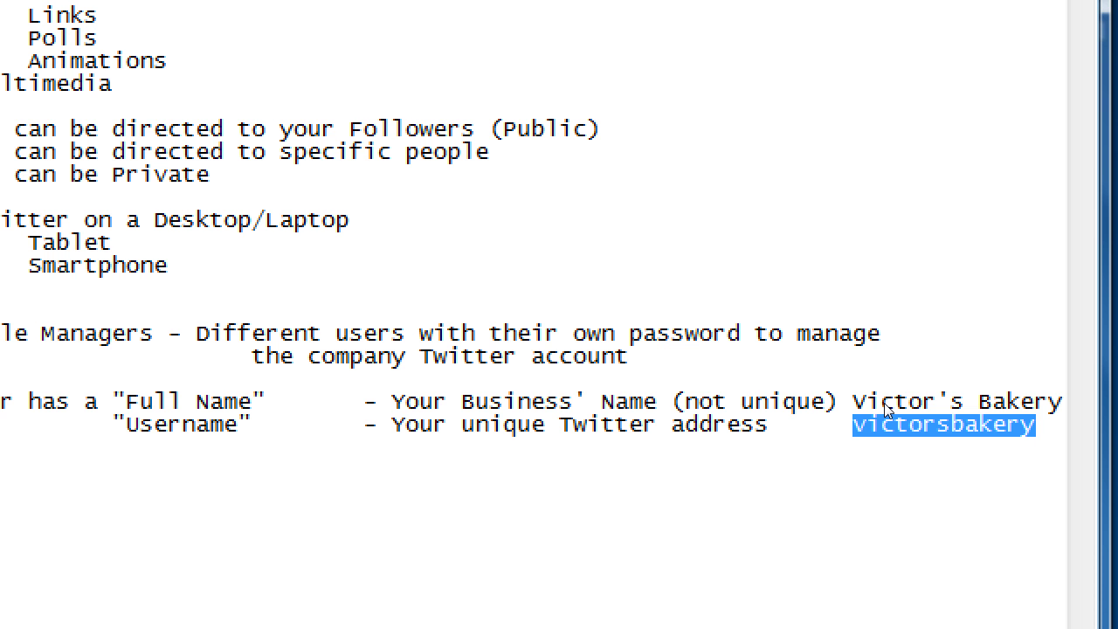
{"action": "key", "text": "Right"}
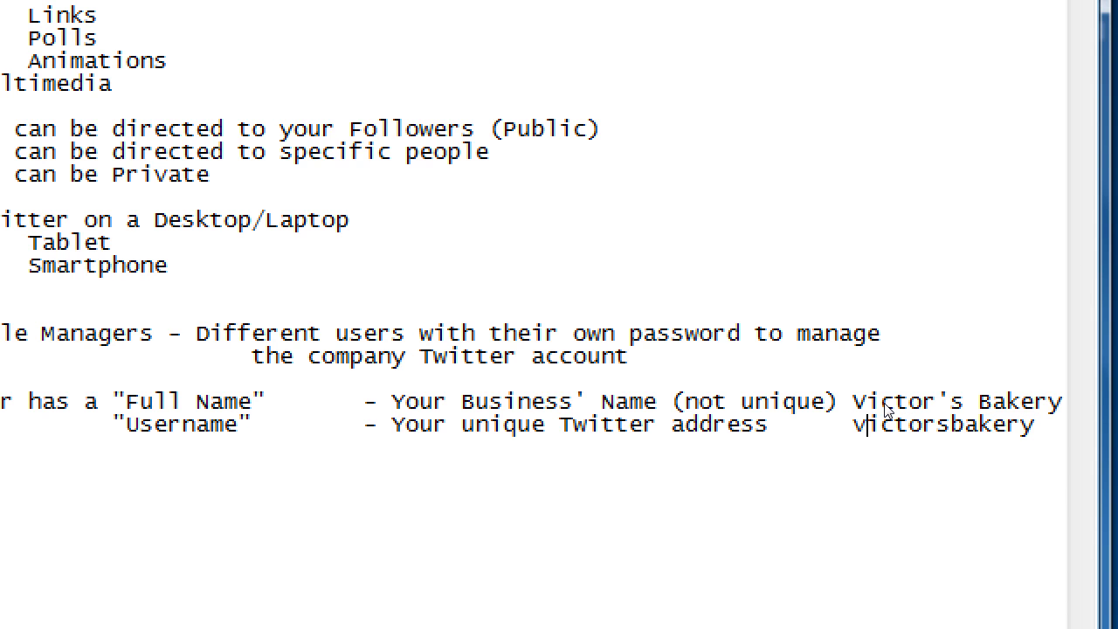
{"action": "type", "text": "sd"}
{"action": "key", "text": "BackSpace"}
{"action": "key", "text": "BackSpace"}
{"action": "type", "text": "1"}
{"action": "key", "text": "BackSpace"}
{"action": "key", "text": "ctrl+shift+Left"}
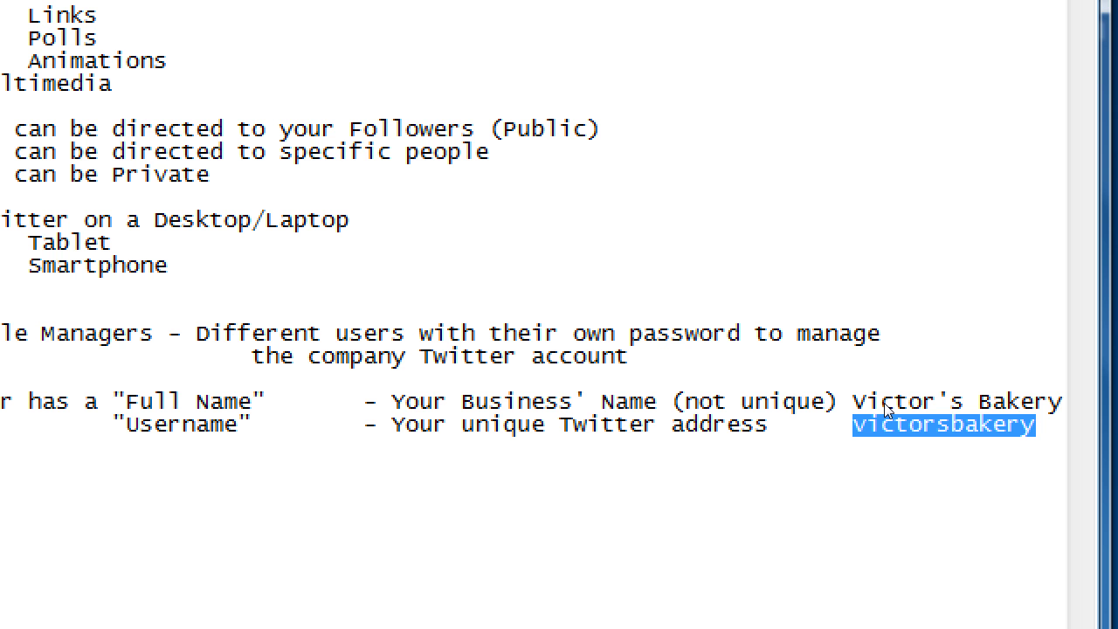
Step: Select Victor's Bakery on the Full Name line, then move to the blank line below Username
{"action": "left_click", "coordinate": [789, 355]}
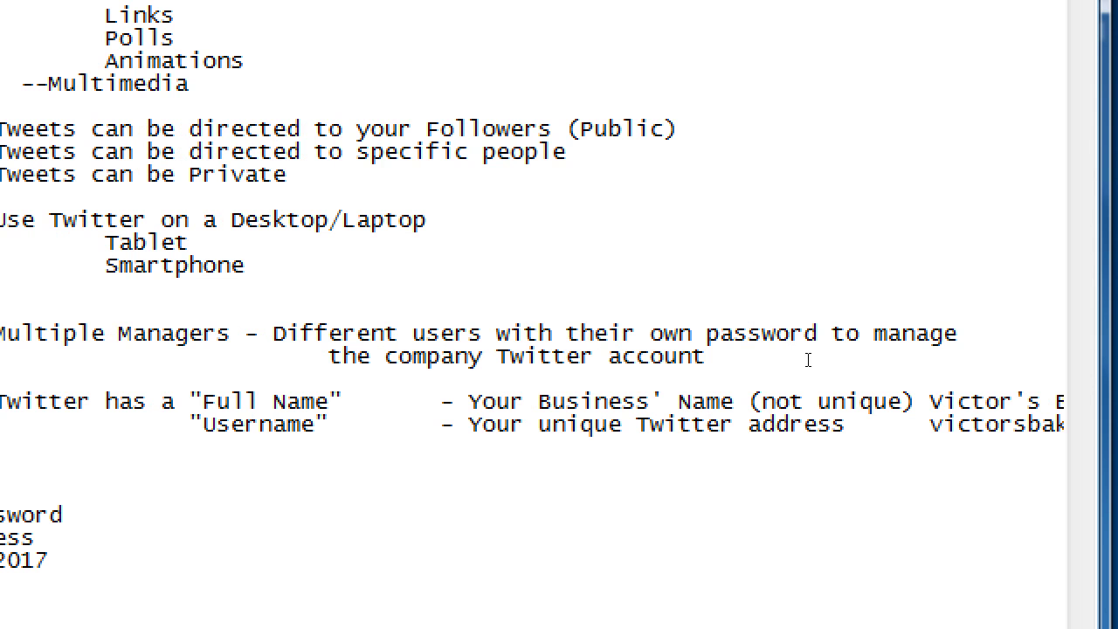
{"action": "key", "text": "End"}
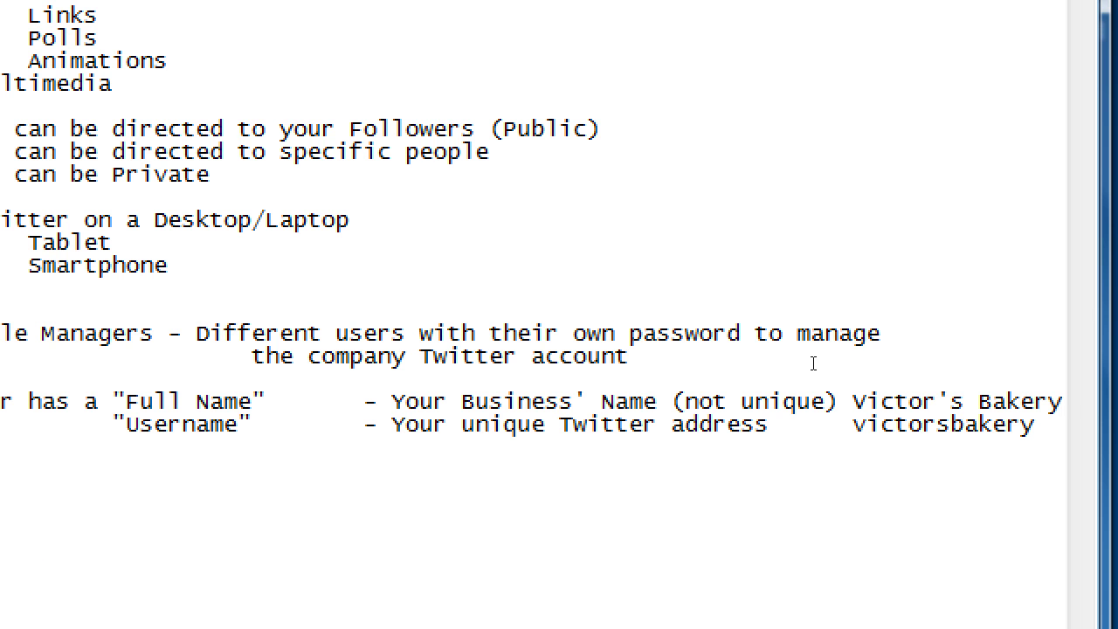
{"action": "key", "text": "shift+Home"}
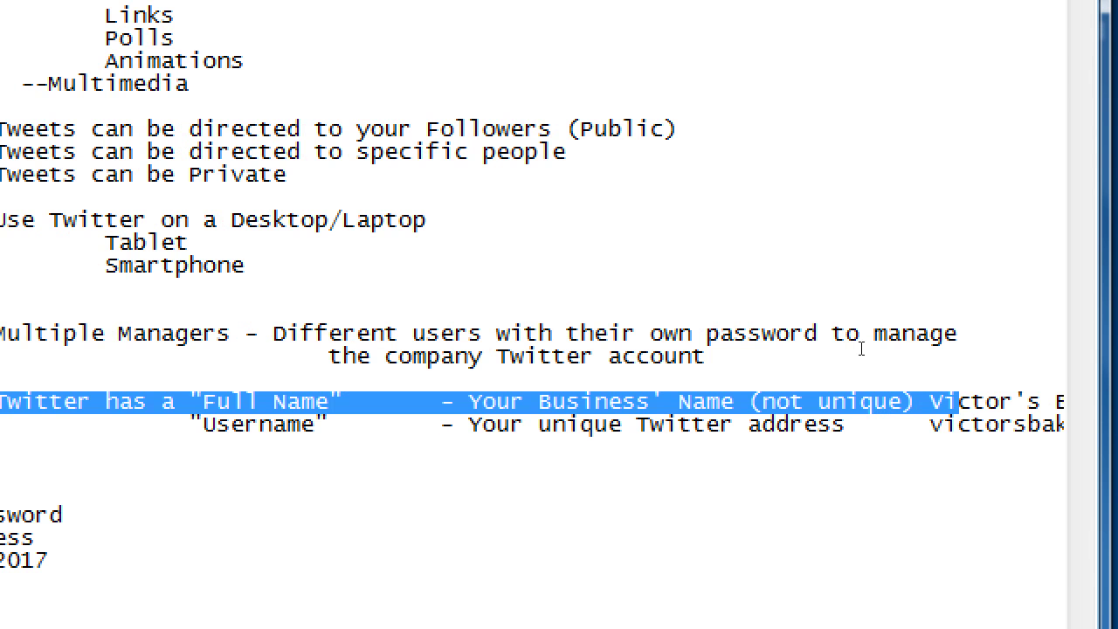
{"action": "key", "text": "End"}
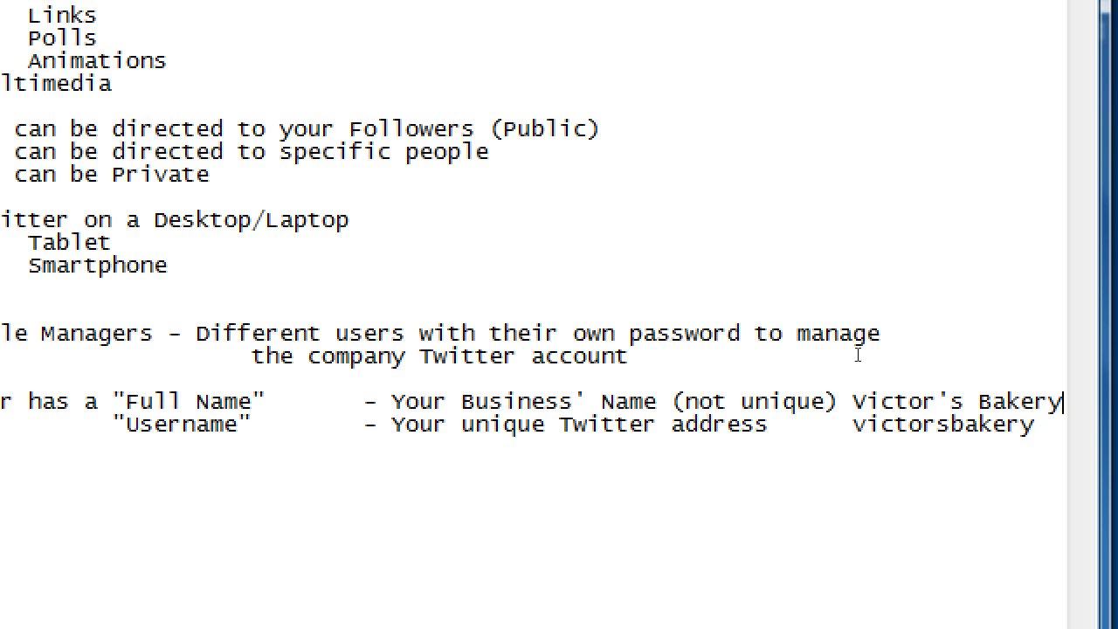
{"action": "key", "text": "Left"}
{"action": "key", "text": "Left"}
{"action": "key", "text": "Left"}
{"action": "key", "text": "Left"}
{"action": "key", "text": "Left"}
{"action": "key", "text": "Left"}
{"action": "key", "text": "Left"}
{"action": "key", "text": "Left"}
{"action": "key", "text": "Left"}
{"action": "key", "text": "Left"}
{"action": "key", "text": "shift+Right"}
{"action": "key", "text": "shift+Right"}
{"action": "key", "text": "shift+Right"}
{"action": "key", "text": "shift+Right"}
{"action": "key", "text": "shift+Right"}
{"action": "key", "text": "shift+Right"}
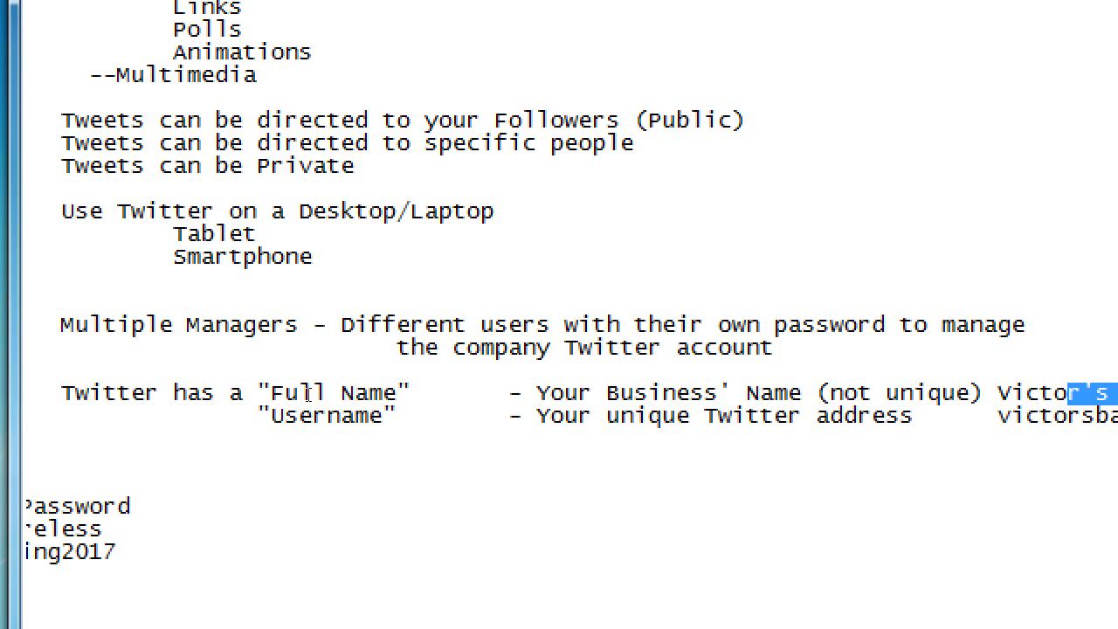
{"action": "key", "text": "ctrl+End"}
{"action": "key", "text": "Up"}
{"action": "key", "text": "Up"}
{"action": "key", "text": "Up"}
{"action": "key", "text": "Up"}
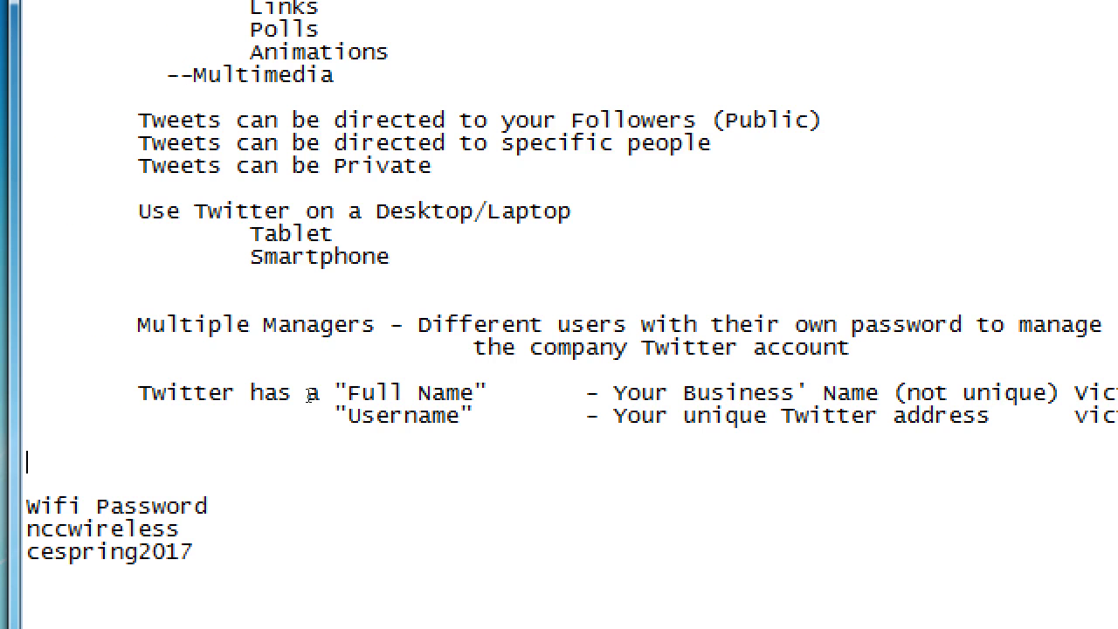
Step: Add indented 'Followers' and 'Following' headings on separate lines
{"action": "key", "text": "Tab"}
{"action": "type", "text": "Followers"}
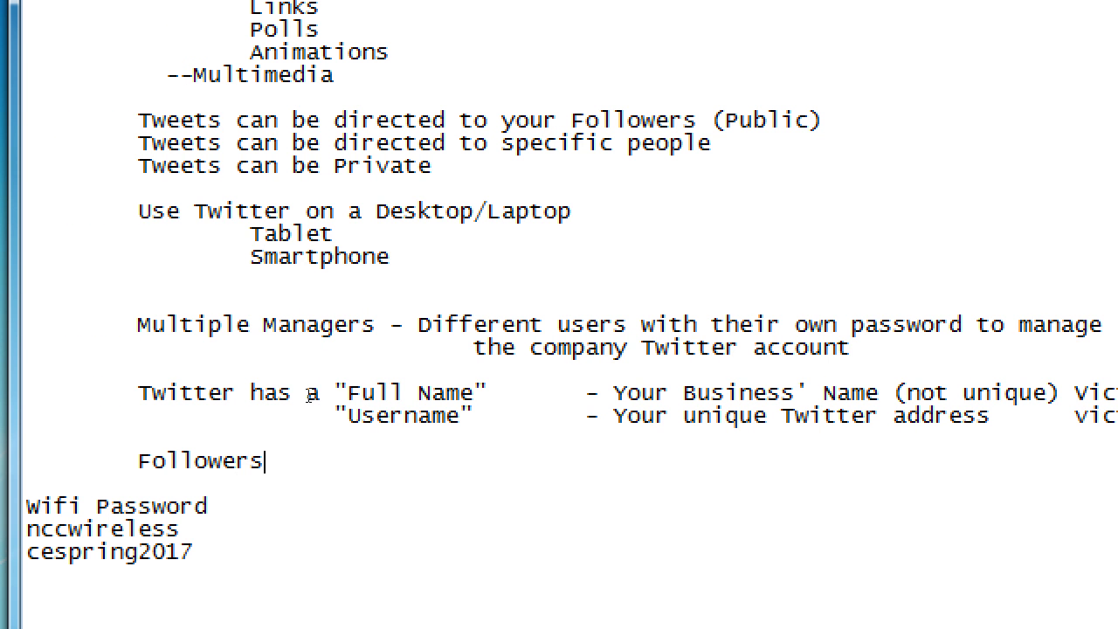
{"action": "key", "text": "Return"}
{"action": "key", "text": "Tab"}
{"action": "type", "text": "Following"}
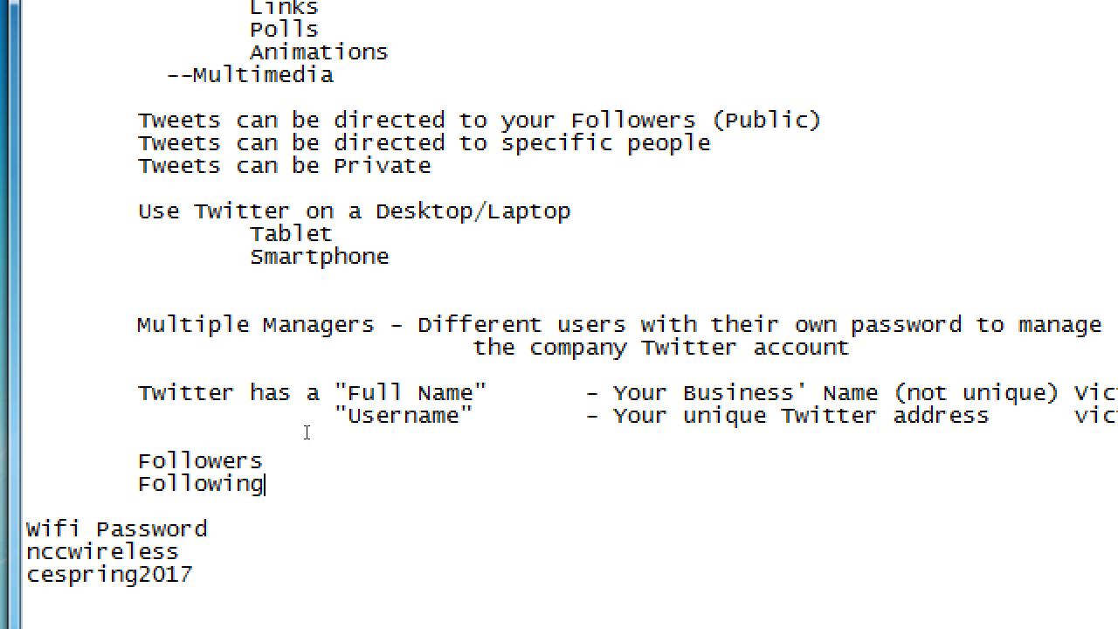
{"action": "key", "text": "Return"}
{"action": "key", "text": "Return"}
{"action": "key", "text": "Return"}
{"action": "key", "text": "Return"}
{"action": "key", "text": "Return"}
{"action": "key", "text": "Return"}
{"action": "key", "text": "Return"}
{"action": "key", "text": "Return"}
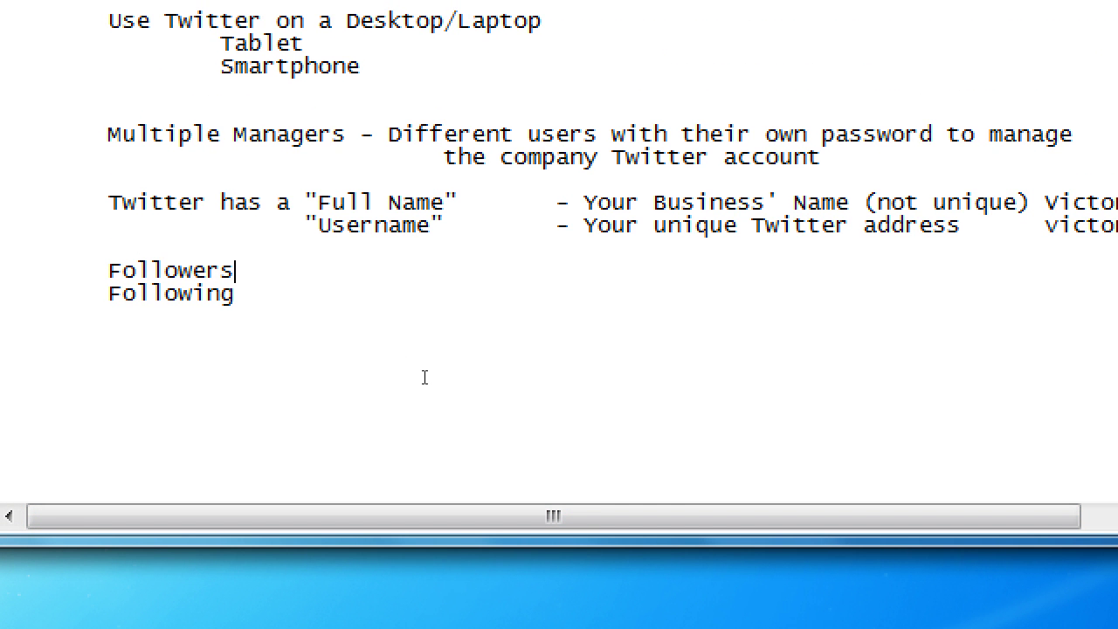
Step: Define Followers as '- The audience that pays attention to you' and Following as '- Who you pay attention to'
{"action": "key", "text": "Tab"}
{"action": "type", "text": "- The audience"}
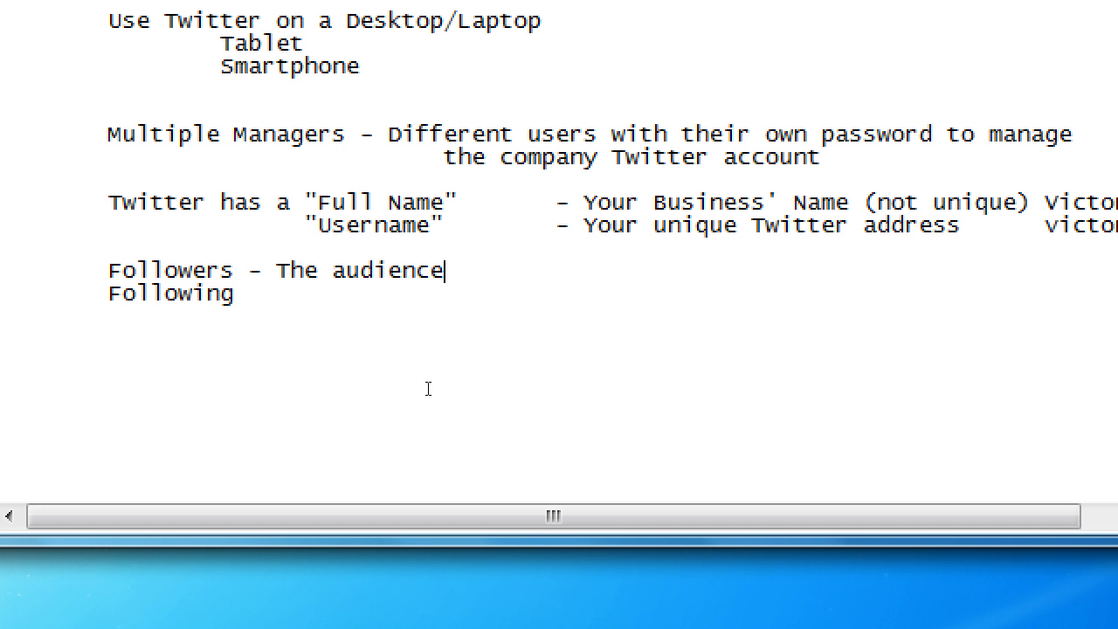
{"action": "type", "text": " that pays attention to you"}
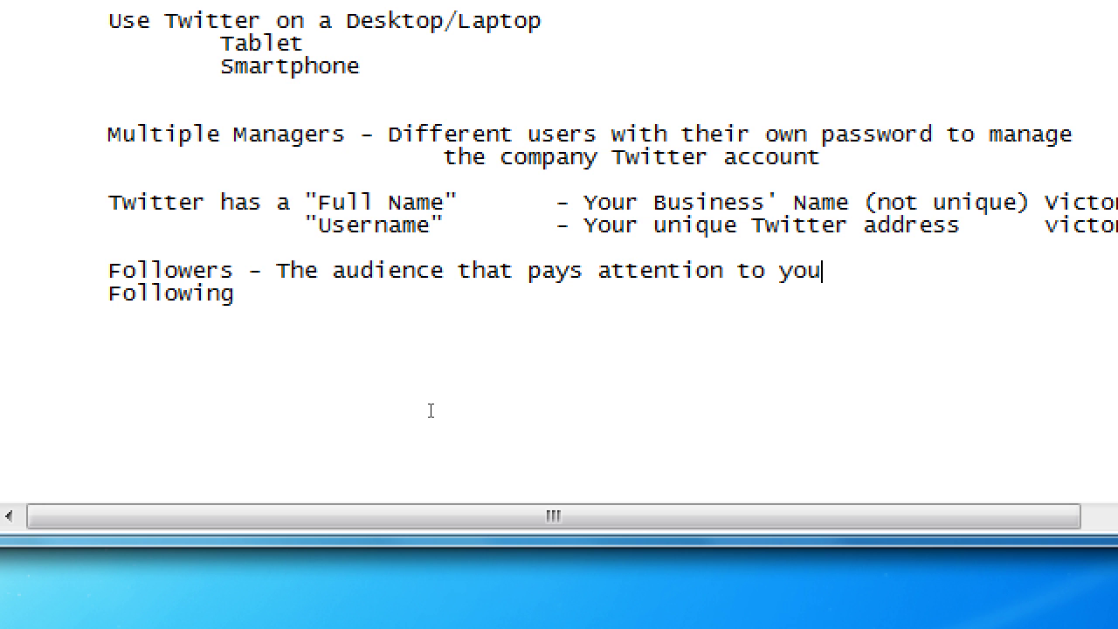
{"action": "key", "text": "Down"}
{"action": "type", "text": "- Who you pay attention to"}
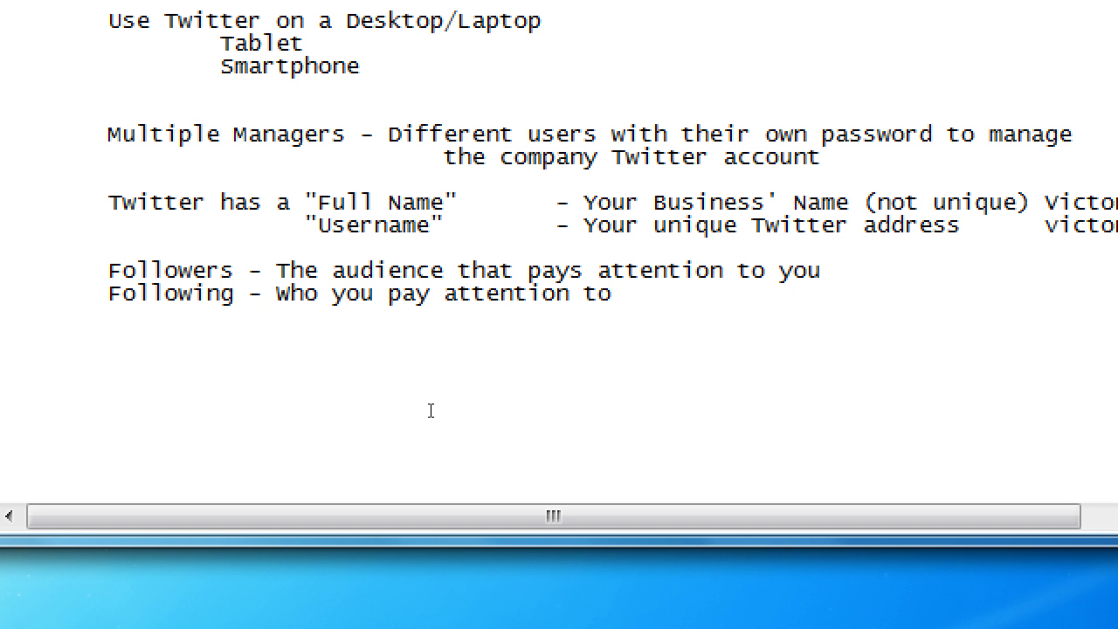
Step: Under Followers, add the indented line '"Subscribers" of your Twitter account'
{"action": "key", "text": "Up"}
{"action": "key", "text": "End"}
{"action": "key", "text": "Return"}
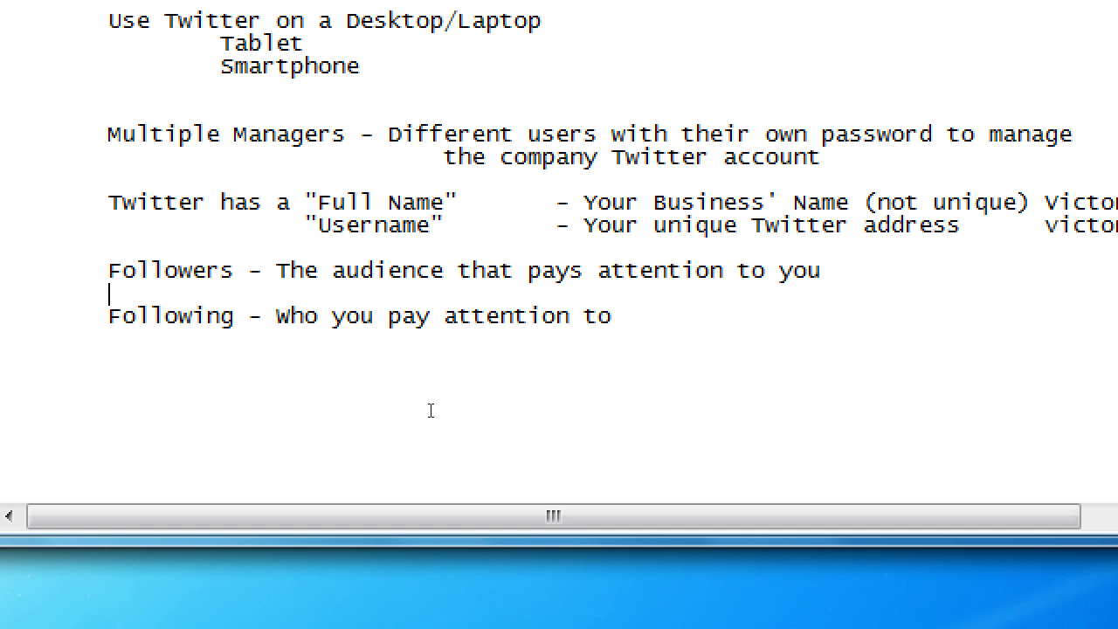
{"action": "key", "text": "Tab"}
{"action": "type", "text": "S"}
{"action": "key", "text": "BackSpace"}
{"action": "type", "text": "\"Subscb"}
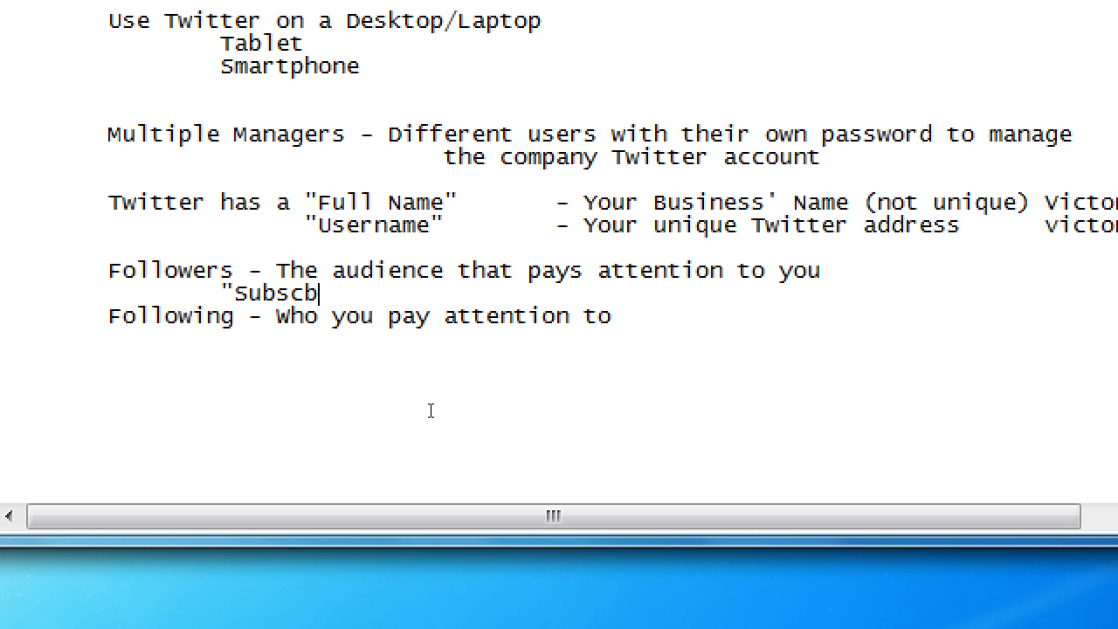
{"action": "key", "text": "BackSpace"}
{"action": "type", "text": "ribers\" of your Twi"}
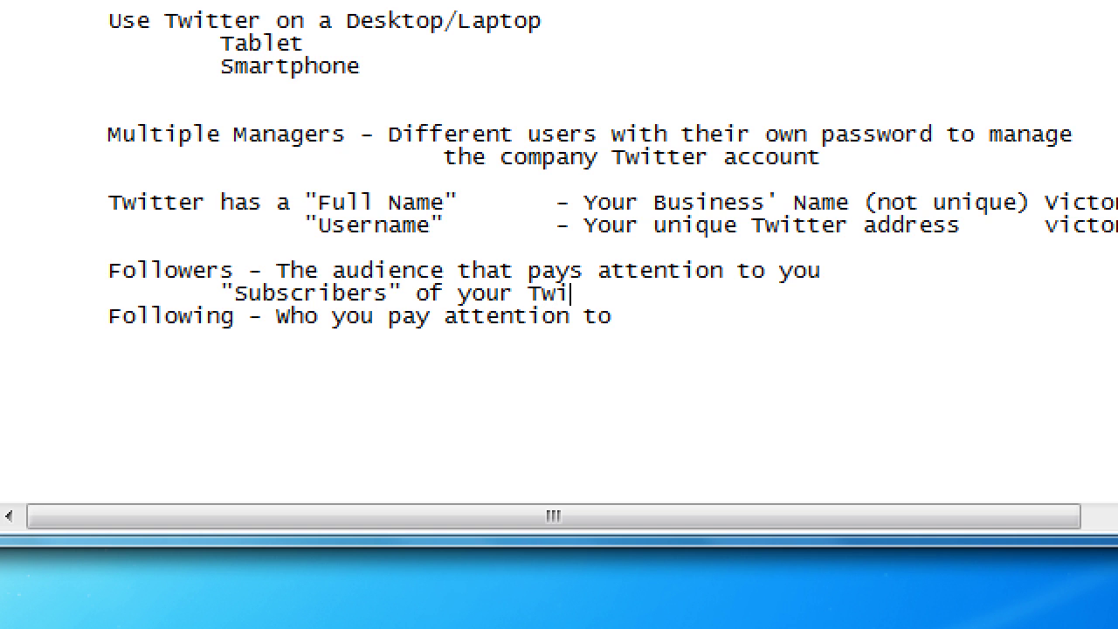
{"action": "type", "text": "tter account"}
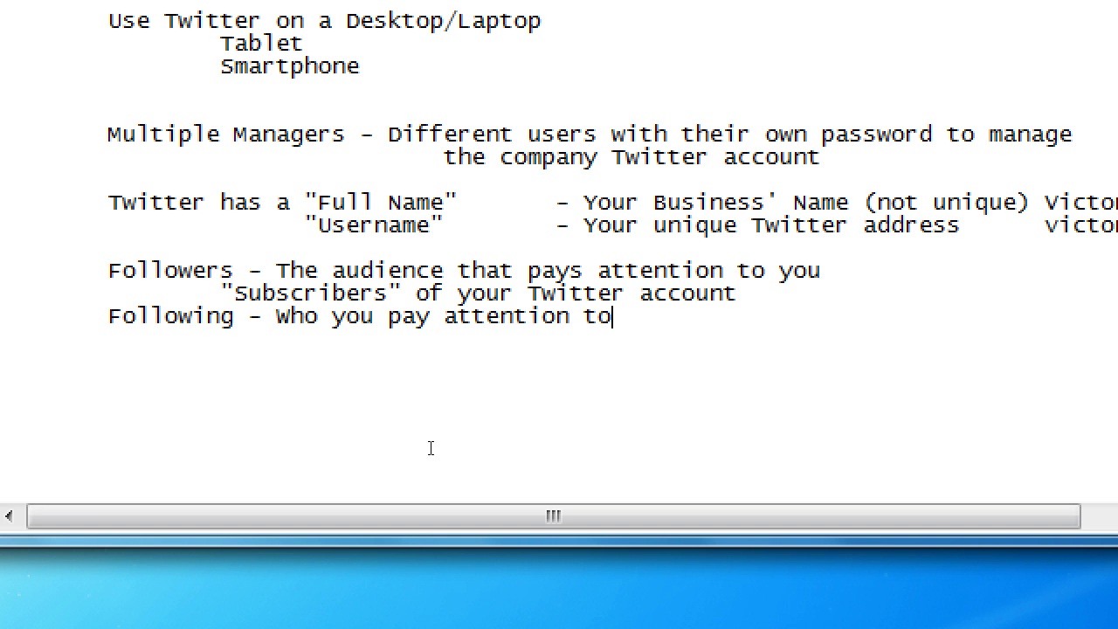
Step: Under Following, add the indented line 'When you Follow, you'll see their Tweets'
{"action": "key", "text": "Return"}
{"action": "key", "text": "Tab"}
{"action": "type", "text": "When you f"}
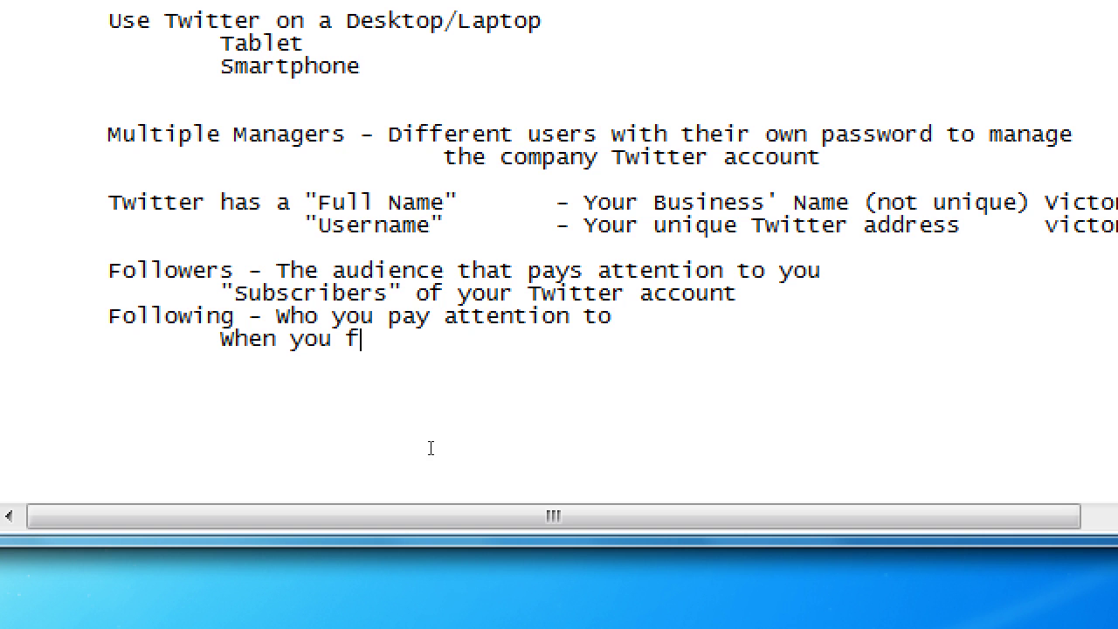
{"action": "key", "text": "BackSpace"}
{"action": "type", "text": "Follow, you'"}
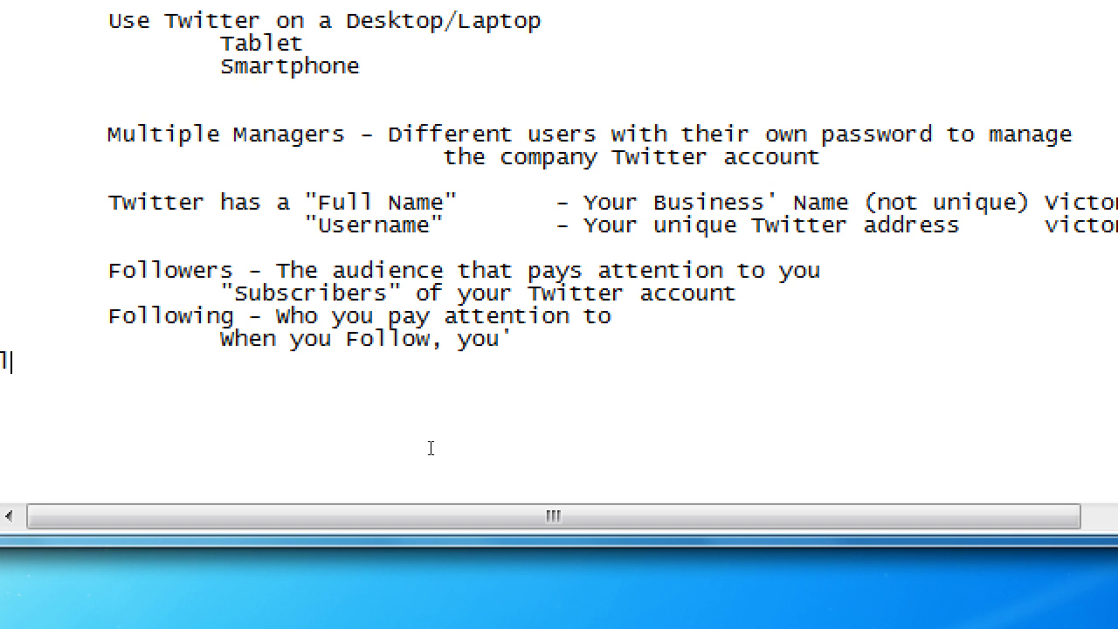
{"action": "type", "text": "ll see their content"}
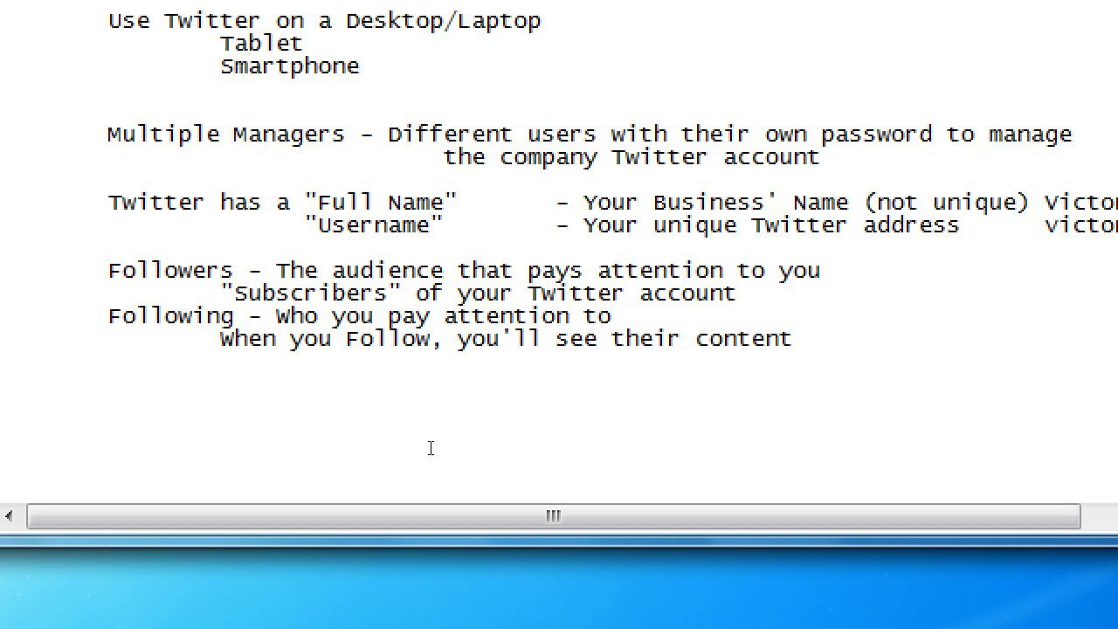
{"action": "key", "text": "BackSpace"}
{"action": "key", "text": "BackSpace"}
{"action": "key", "text": "BackSpace"}
{"action": "key", "text": "BackSpace"}
{"action": "key", "text": "BackSpace"}
{"action": "key", "text": "BackSpace"}
{"action": "key", "text": "BackSpace"}
{"action": "type", "text": "Tweets"}
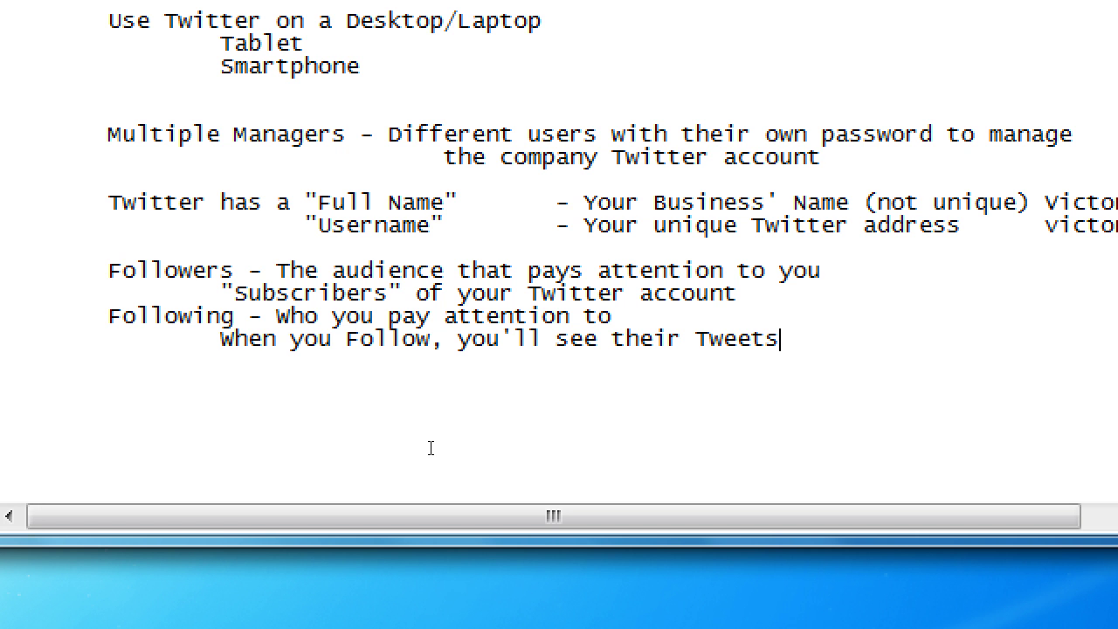
Step: Write 'As a business, we're constantly trying to grow our Followers' and highlight 'pays attention'
{"action": "left_click", "coordinate": [431, 448]}
{"action": "type", "text": "As a business, we'r"}
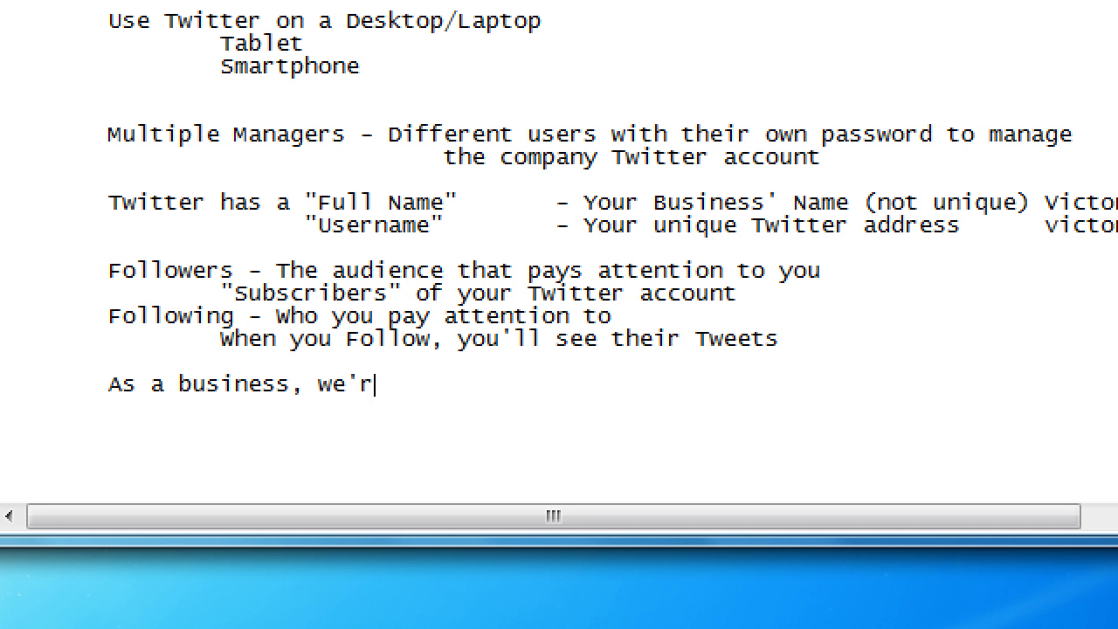
{"action": "type", "text": "e constantl"}
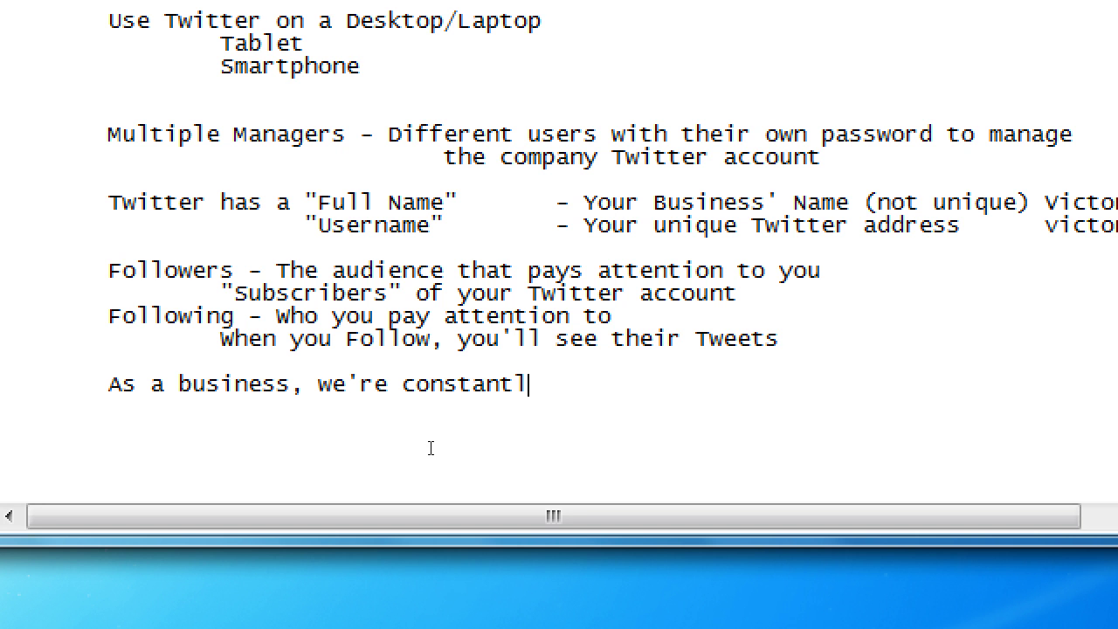
{"action": "type", "text": "y trying to g"}
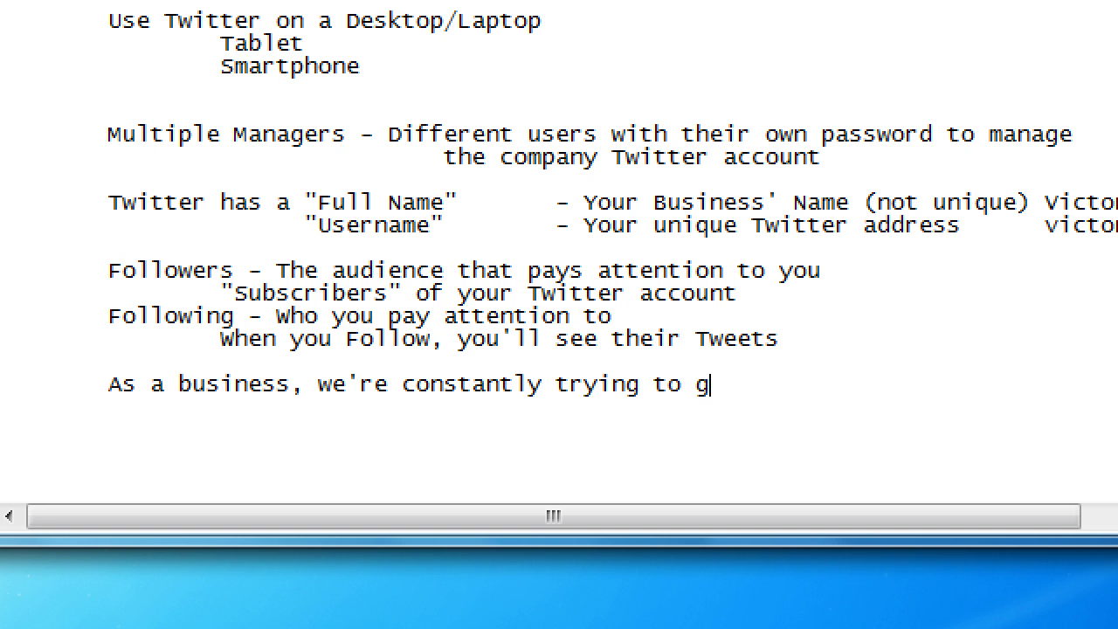
{"action": "key", "text": "ctrl+z"}
{"action": "key", "text": "ctrl+z"}
{"action": "type", "text": "ur F"}
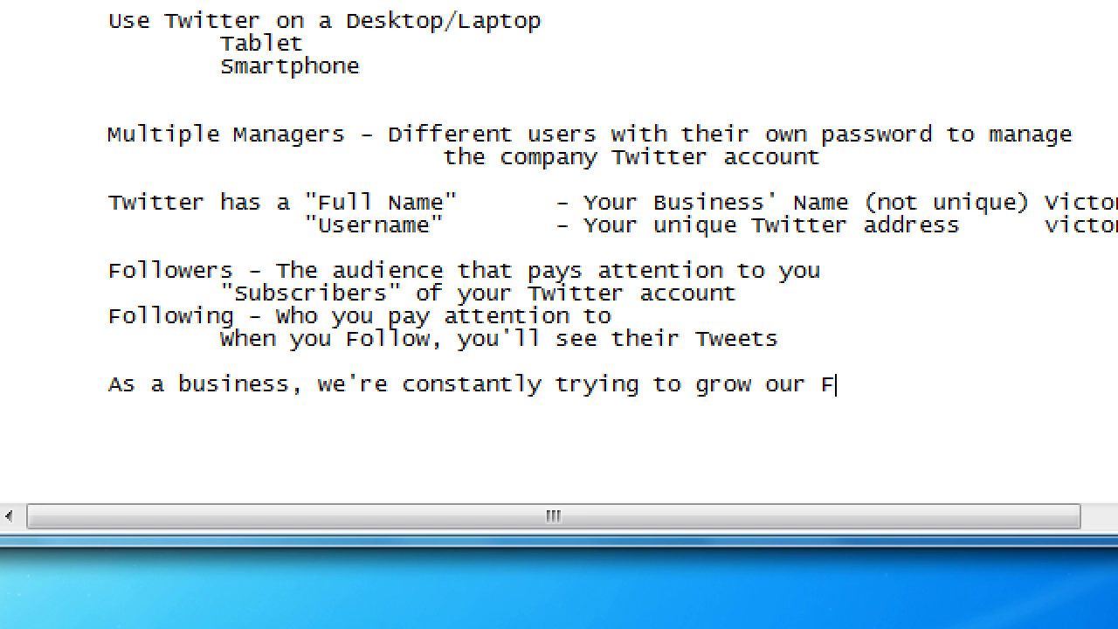
{"action": "type", "text": "ollowers"}
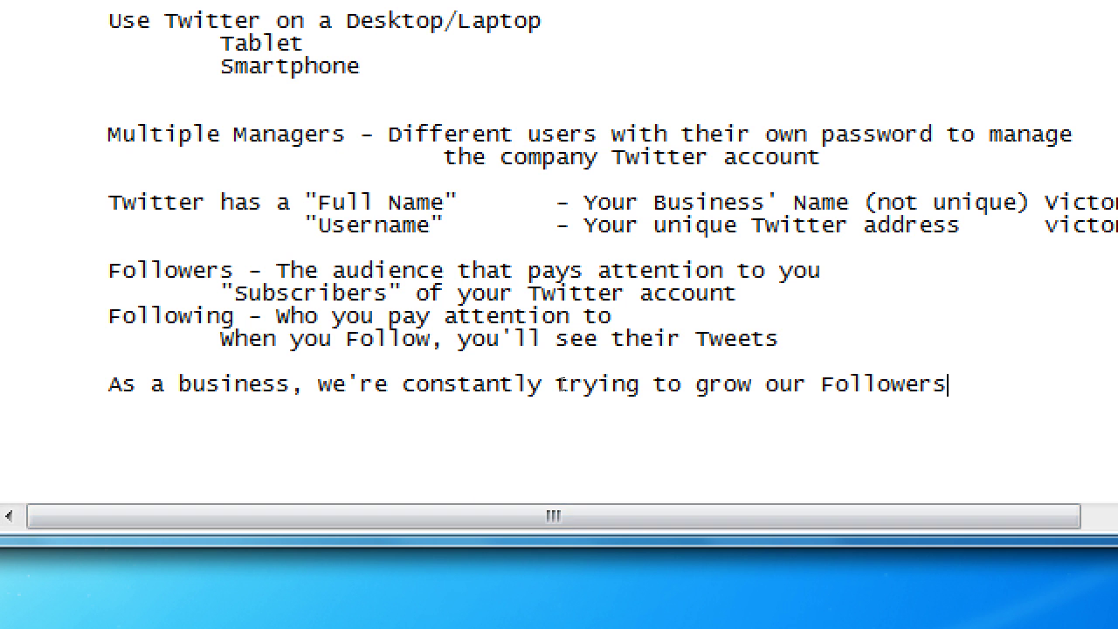
{"action": "left_click_drag", "start_coordinate": [528, 271], "coordinate": [683, 271]}
{"action": "key", "text": "shift+Right"}
{"action": "key", "text": "shift+Right"}
{"action": "key", "text": "shift+Right"}
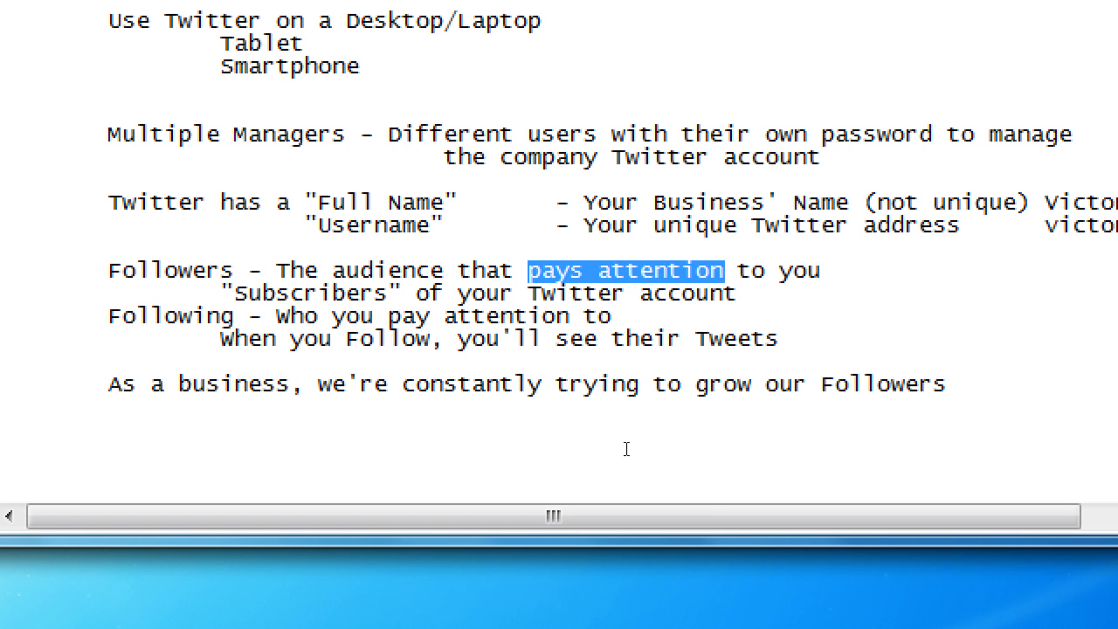
Step: Add the indented line 'IRL Advertsing is used to create awareness, ultimately sales'
{"action": "key", "text": "Down"}
{"action": "key", "text": "Down"}
{"action": "key", "text": "Down"}
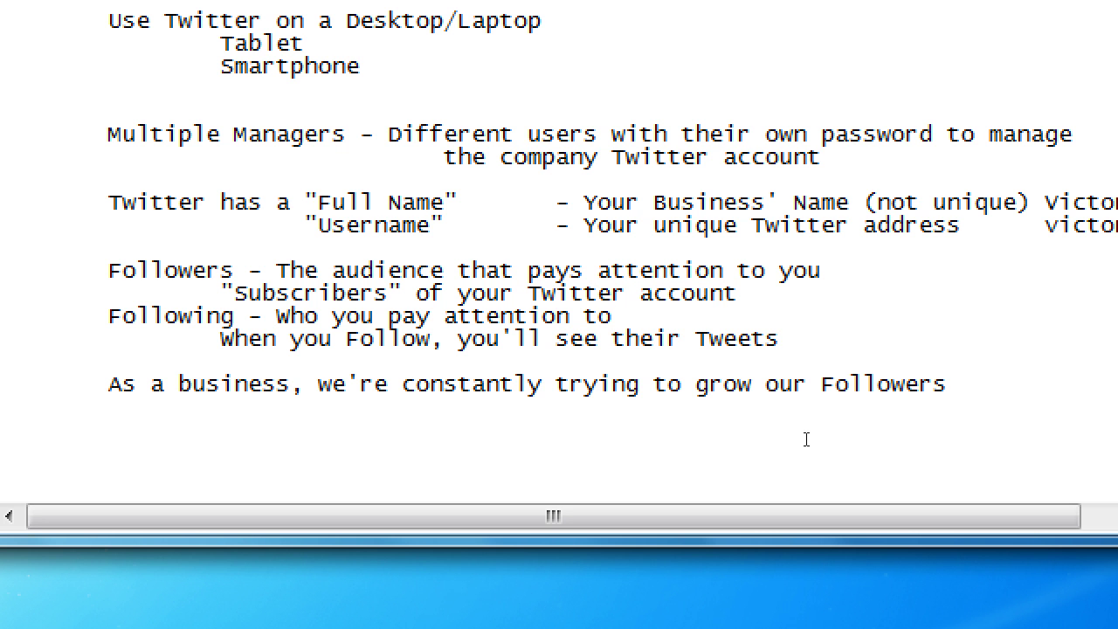
{"action": "key", "text": "Tab"}
{"action": "type", "text": "IRL Advertsing"}
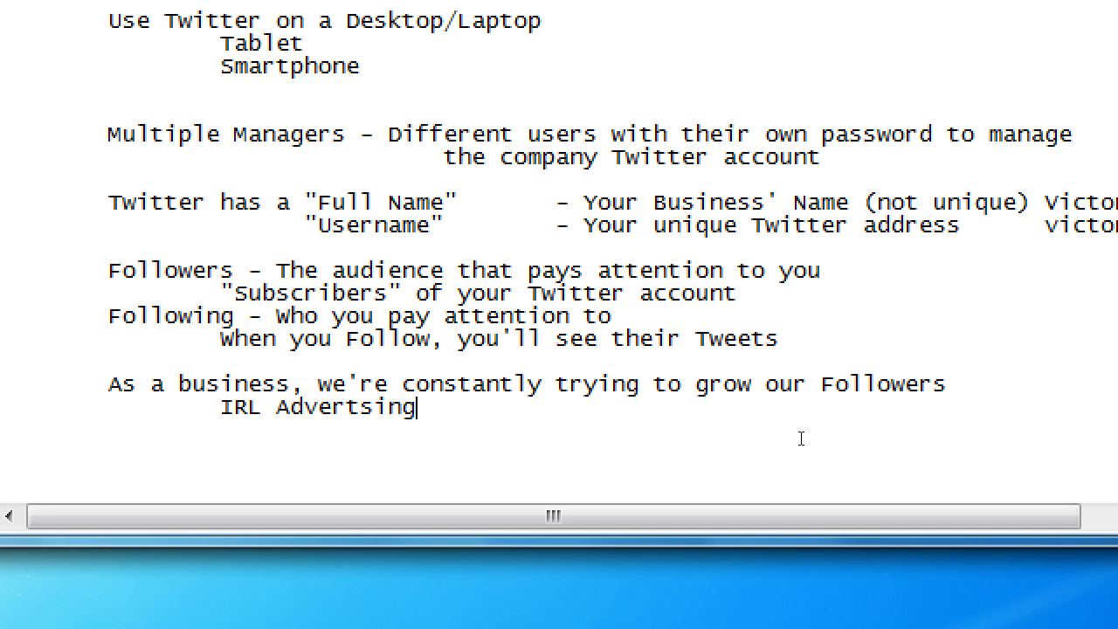
{"action": "type", "text": " is used to create a"}
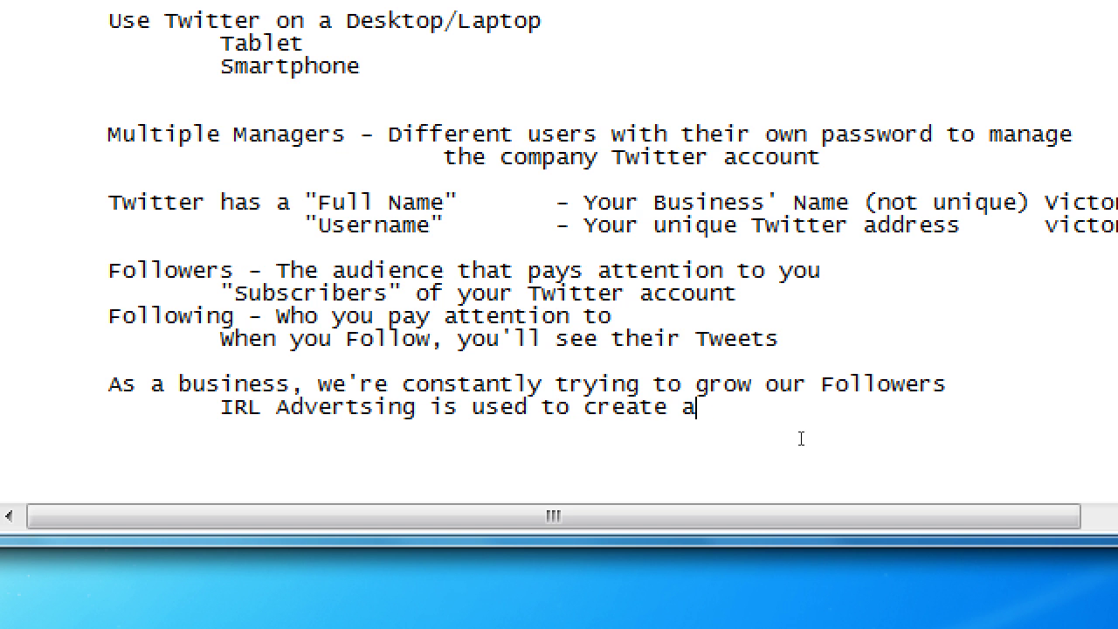
{"action": "type", "text": "wareness, ultimatel"}
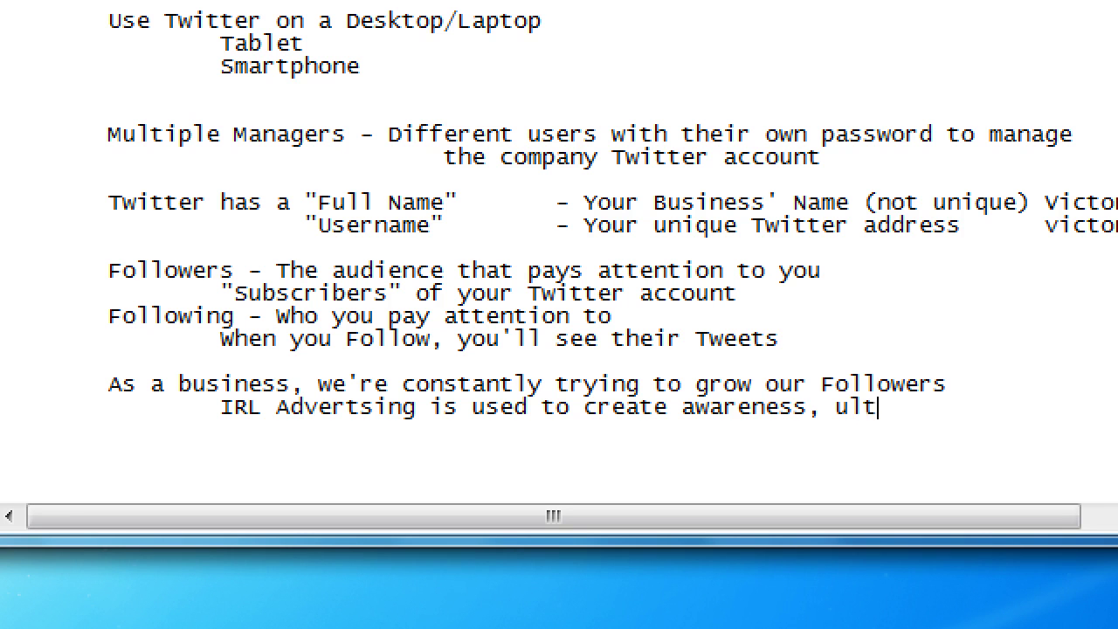
{"action": "type", "text": "y sales"}
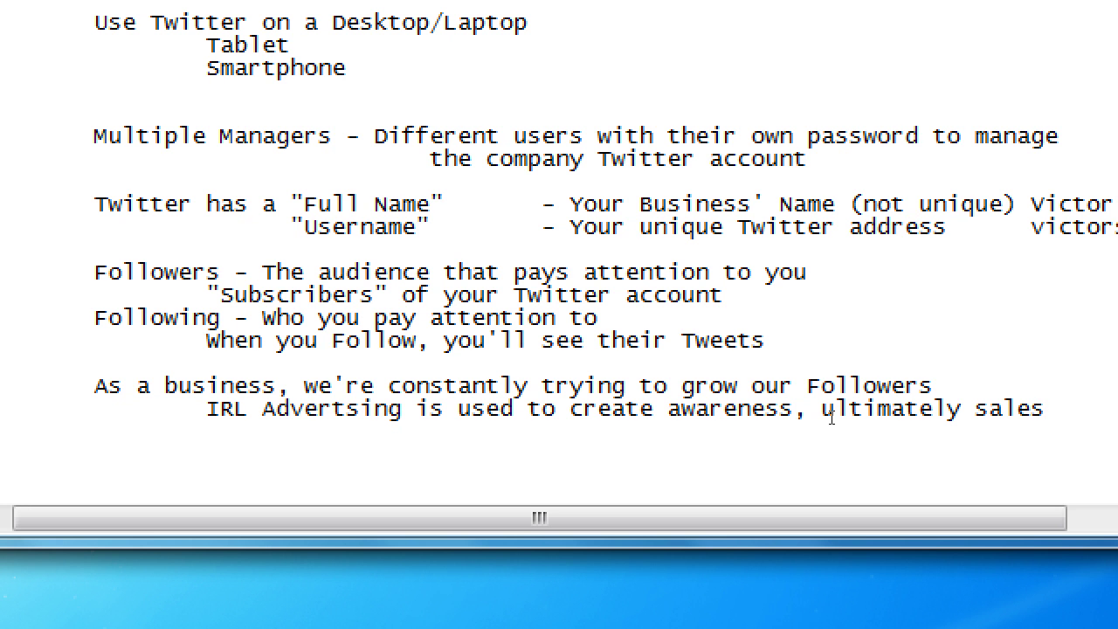
Step: Add the indented line 'Advertsing 2.0 - Social media' beneath the IRL line
{"action": "key", "text": "Return"}
{"action": "key", "text": "Tab"}
{"action": "type", "text": "Advertsi"}
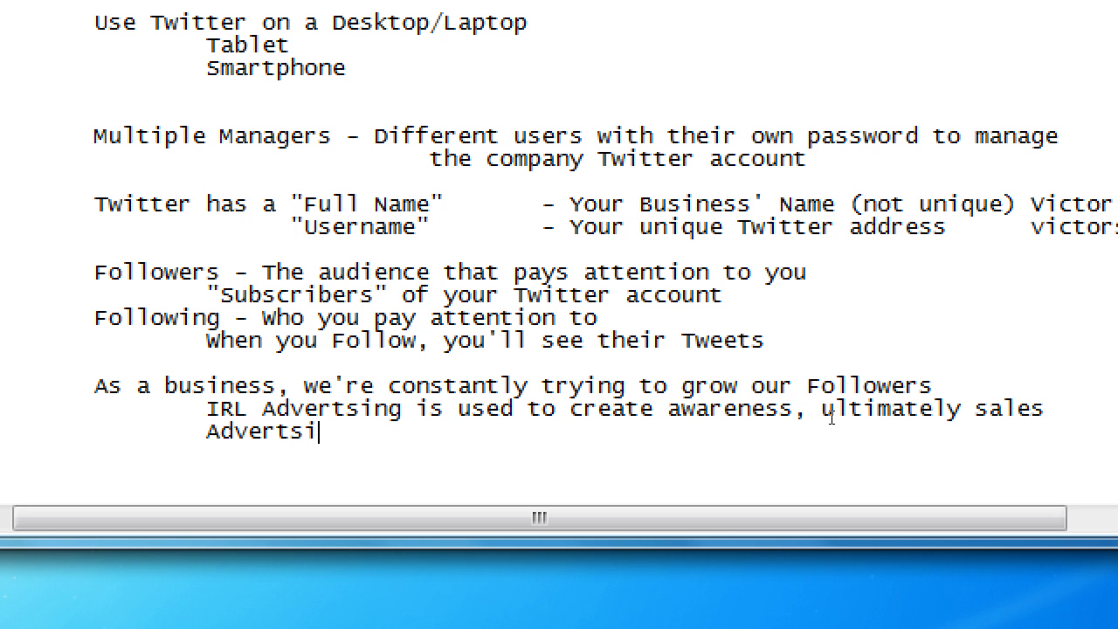
{"action": "type", "text": "ng 2.0 - S"}
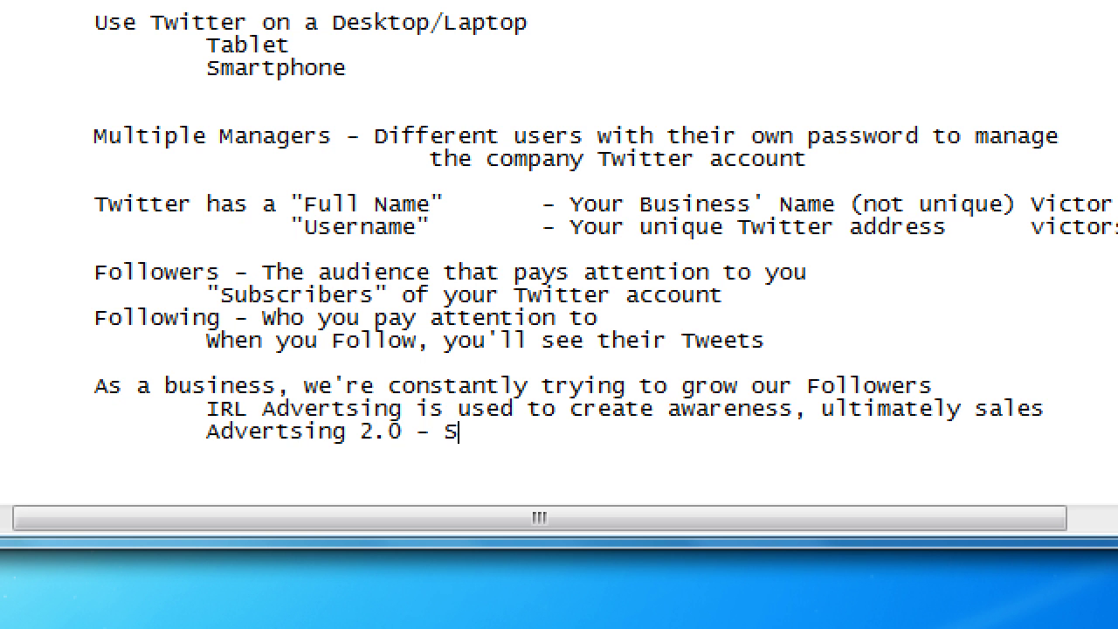
{"action": "type", "text": "ocial media"}
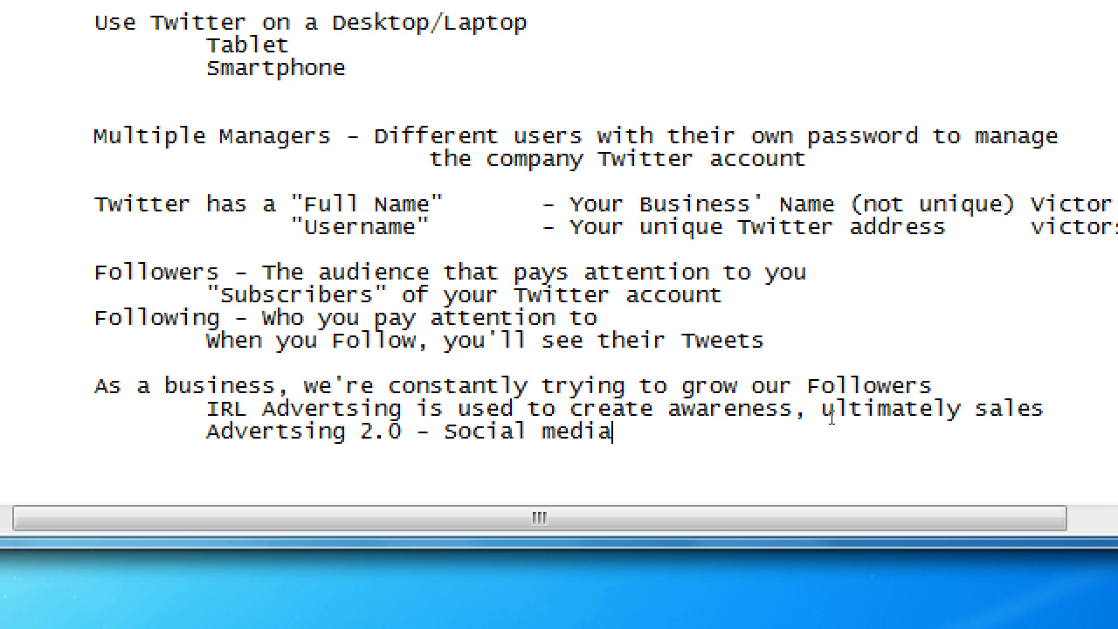
Step: Add 'Bulding Followers builds a captive audience of' with a deeper-indented 'who would care about your business'
{"action": "key", "text": "Return"}
{"action": "key", "text": "Tab"}
{"action": "type", "text": "Bulding "}
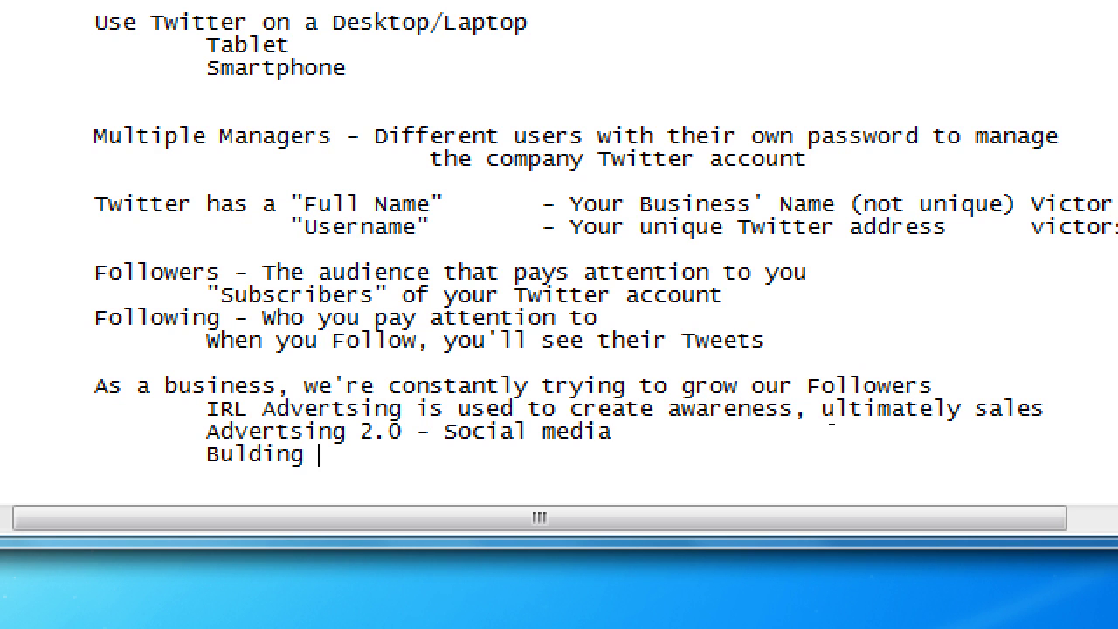
{"action": "type", "text": "Followers "}
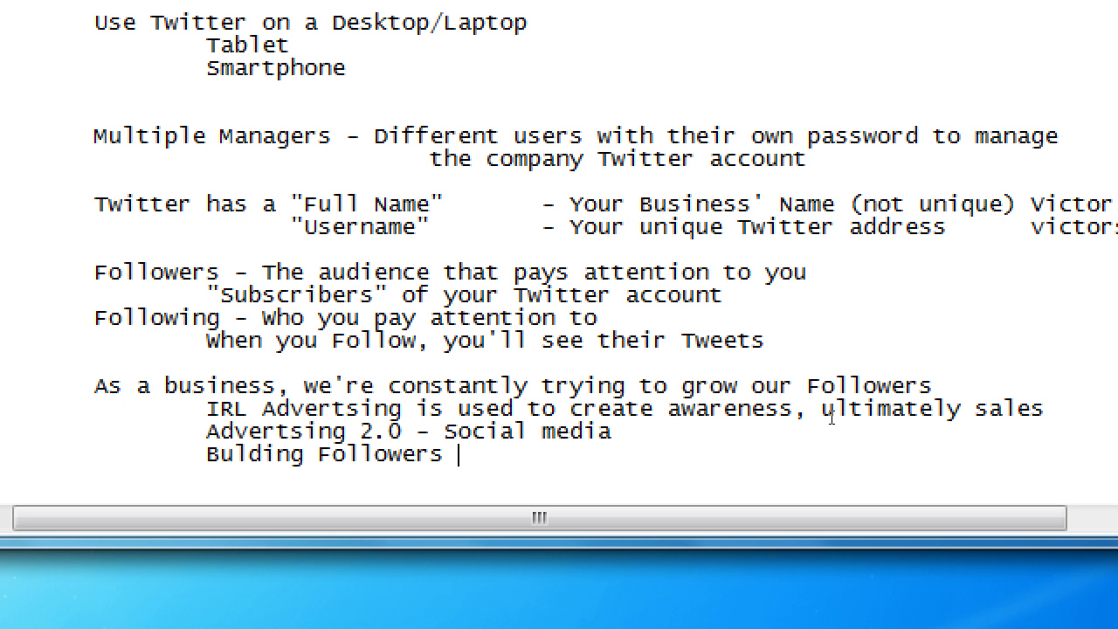
{"action": "type", "text": "builds a captiv"}
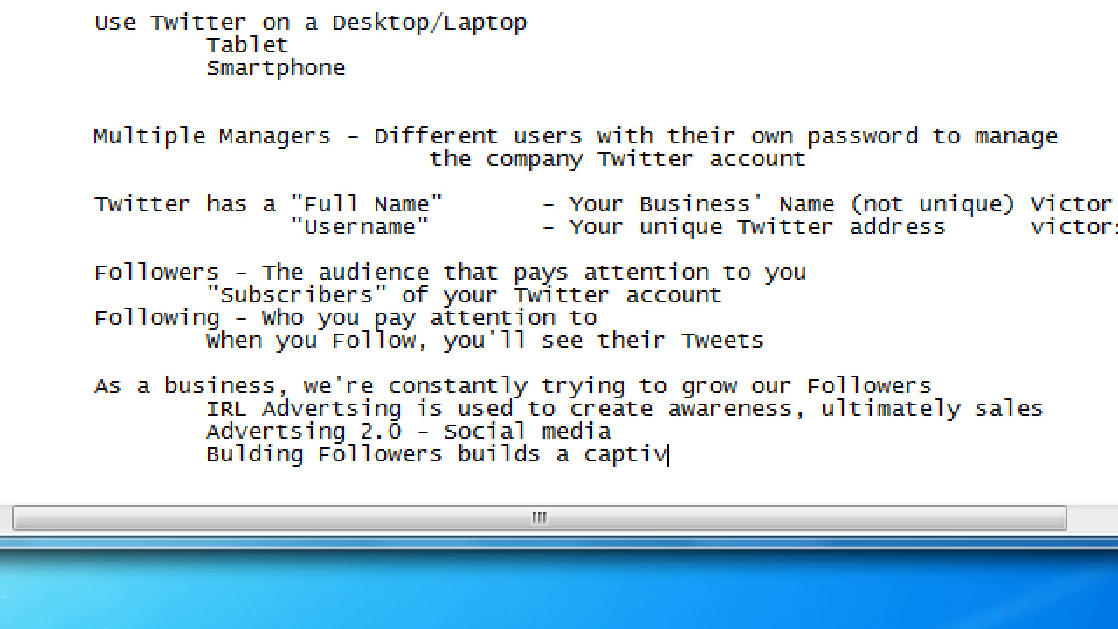
{"action": "type", "text": "e audience "}
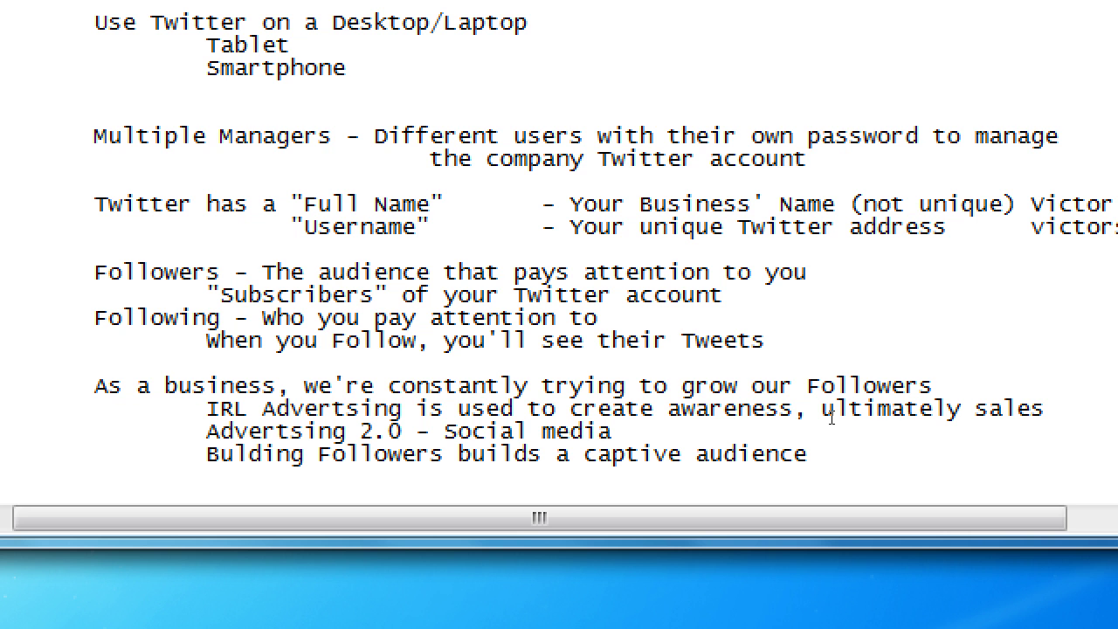
{"action": "type", "text": "of"}
{"action": "key", "text": "Return"}
{"action": "key", "text": "Tab"}
{"action": "key", "text": "Tab"}
{"action": "type", "text": "who would care about you"}
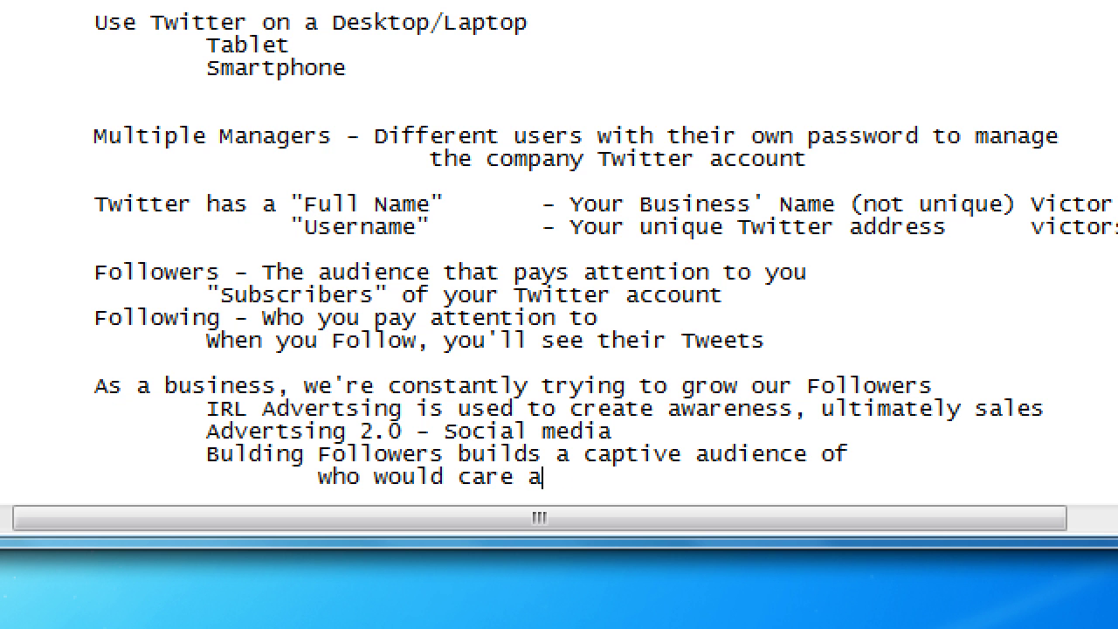
{"action": "type", "text": "r business"}
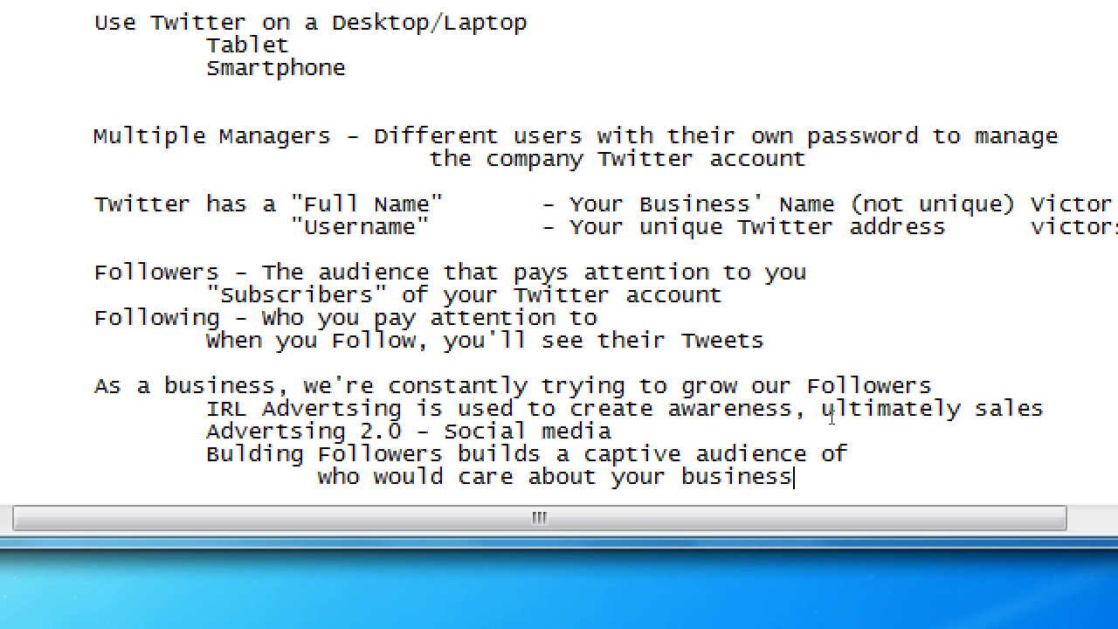
Step: Add the line 'We use social media to reach our Ultimate Goal'
{"action": "key", "text": "Return"}
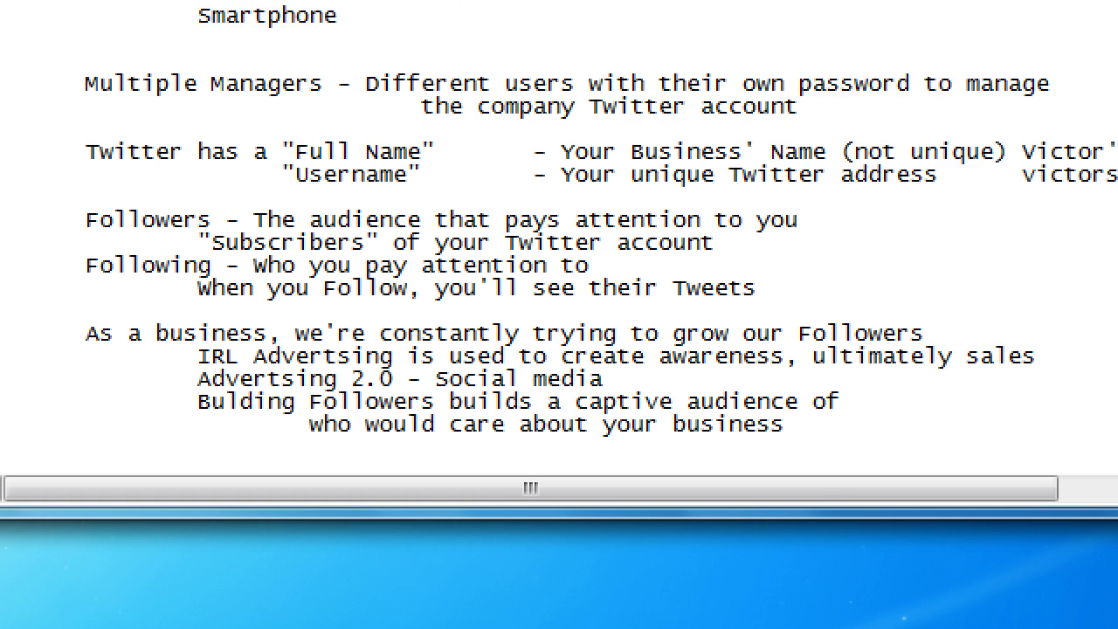
{"action": "key", "text": "Return"}
{"action": "type", "text": "We use social media"}
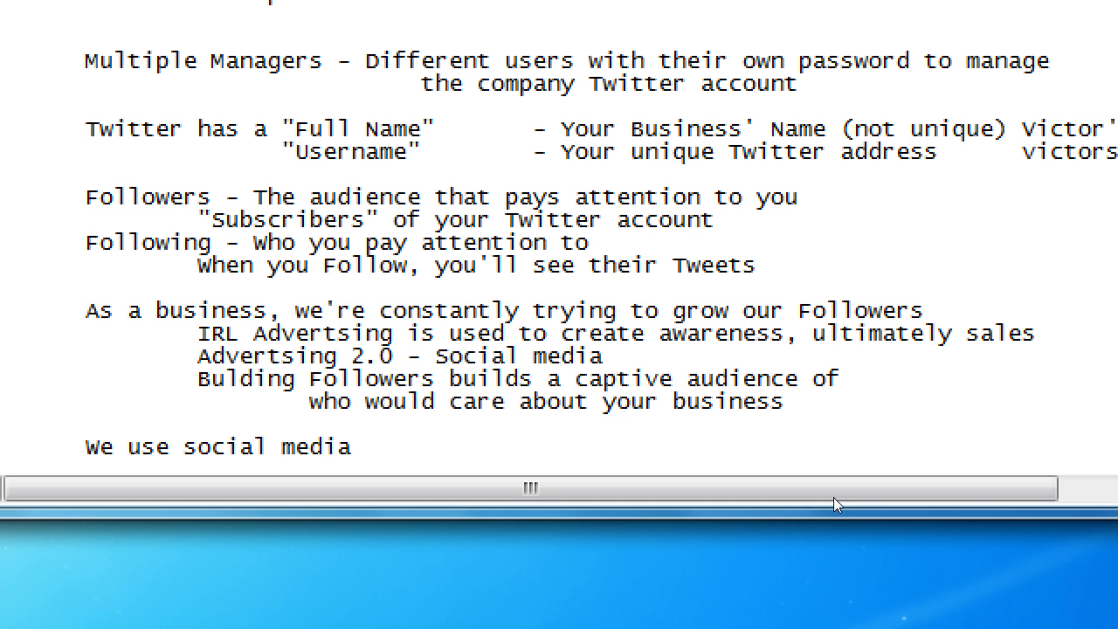
{"action": "type", "text": " to reach o"}
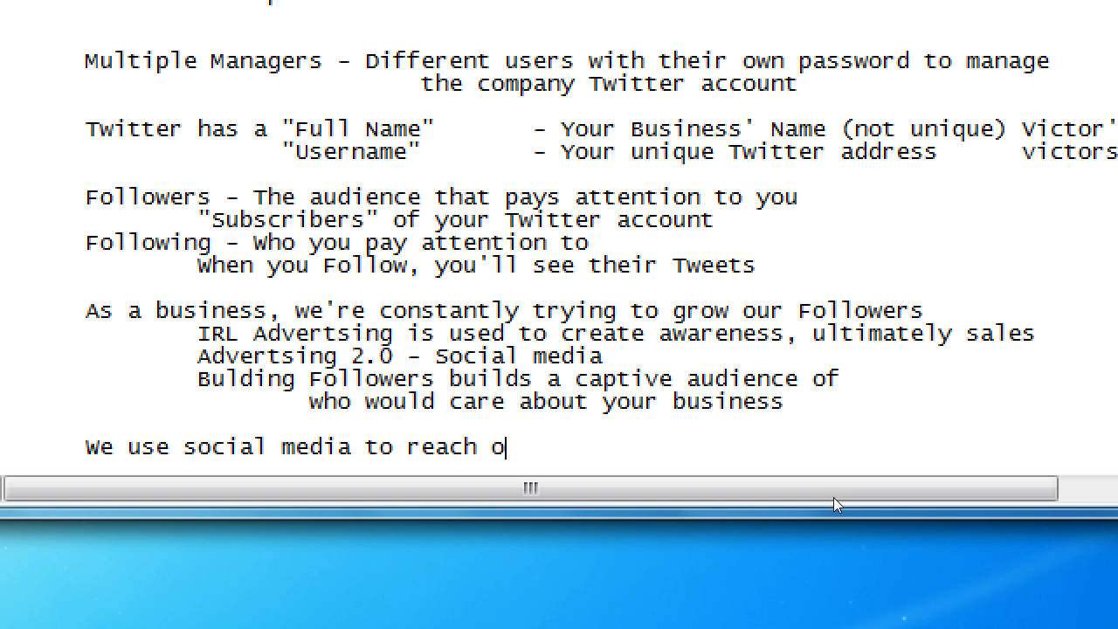
{"action": "type", "text": "ur T"}
{"action": "key", "text": "BackSpace"}
{"action": "type", "text": "Ultima"}
{"action": "type", "text": "te Gaols"}
{"action": "key", "text": "BackSpace"}
{"action": "key", "text": "BackSpace"}
{"action": "key", "text": "BackSpace"}
{"action": "key", "text": "BackSpace"}
{"action": "type", "text": "ola"}
{"action": "key", "text": "BackSpace"}
{"action": "key", "text": "BackSpace"}
{"action": "type", "text": "al"}
{"action": "key", "text": "Tab"}
{"action": "key", "text": "Tab"}
{"action": "key", "text": "BackSpace"}
{"action": "key", "text": "BackSpace"}
Step: List indented goals 'Sell a house', 'Fix a leaky faucet' and 'Get booked for caterin'
{"action": "key", "text": "Return"}
{"action": "key", "text": "Tab"}
{"action": "type", "text": "Sell a house"}
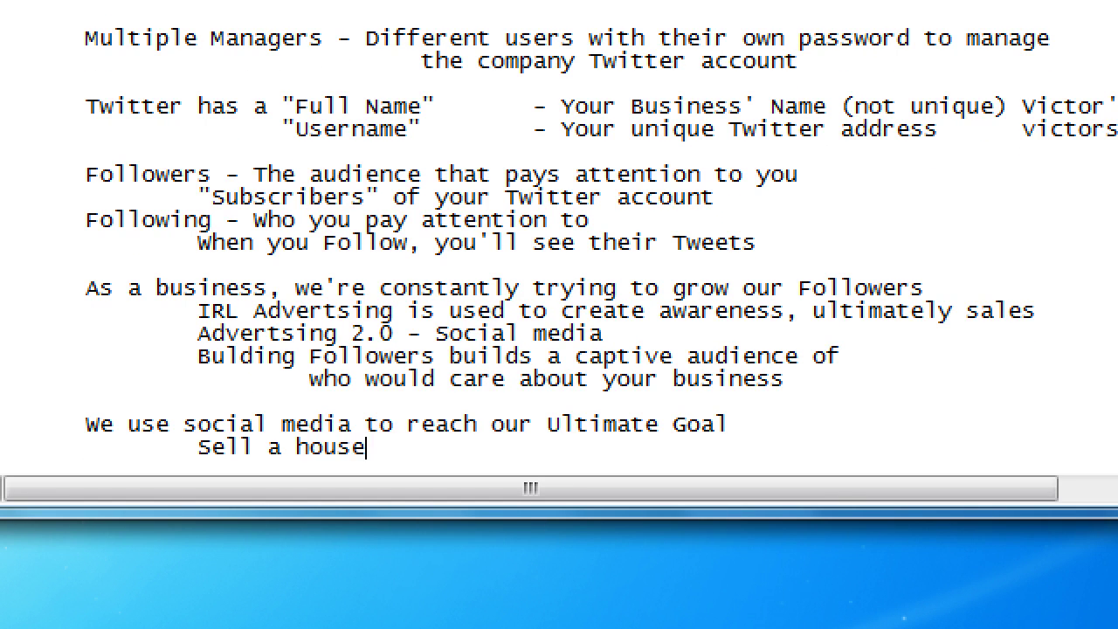
{"action": "key", "text": "Return"}
{"action": "key", "text": "Tab"}
{"action": "type", "text": "Fix a leaky faucet"}
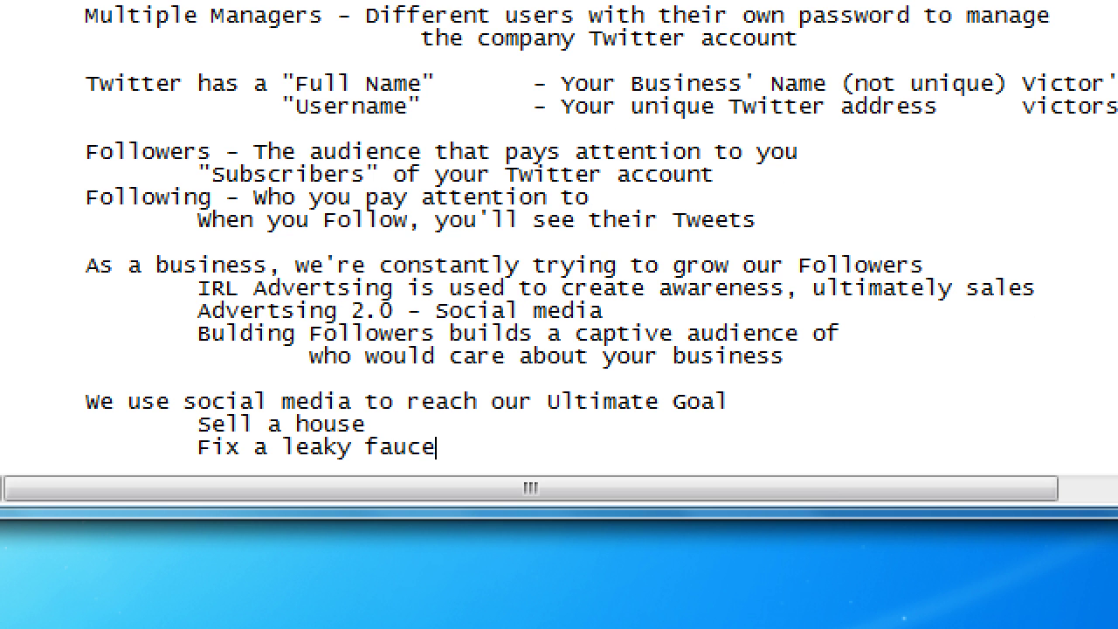
{"action": "key", "text": "Return"}
{"action": "key", "text": "Tab"}
{"action": "type", "text": "Se"}
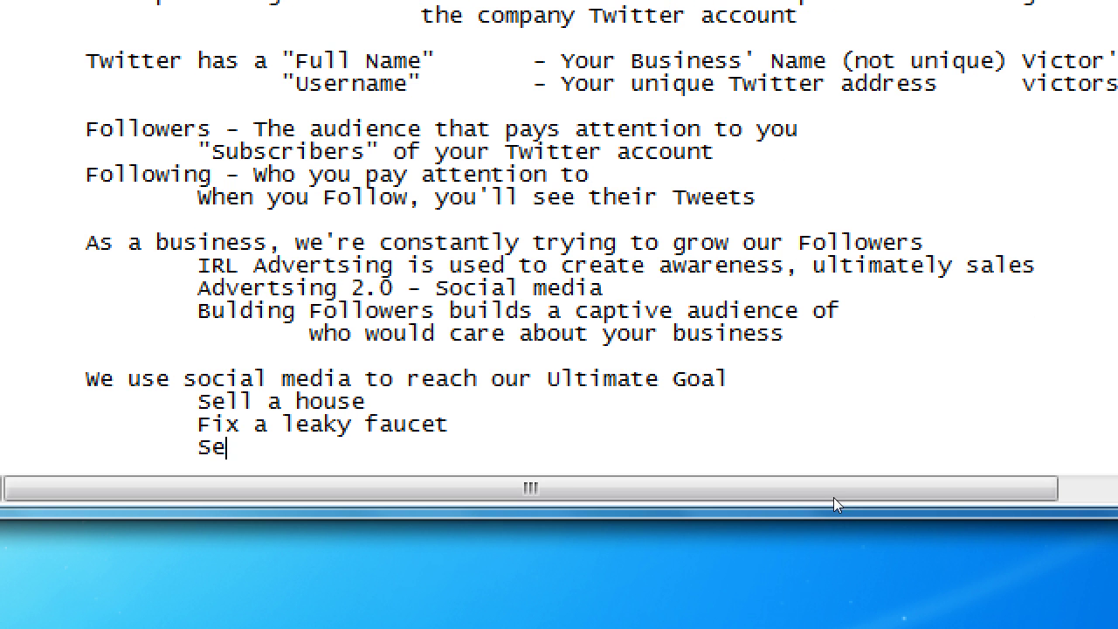
{"action": "key", "text": "BackSpace"}
{"action": "key", "text": "BackSpace"}
{"action": "type", "text": "Get booked"}
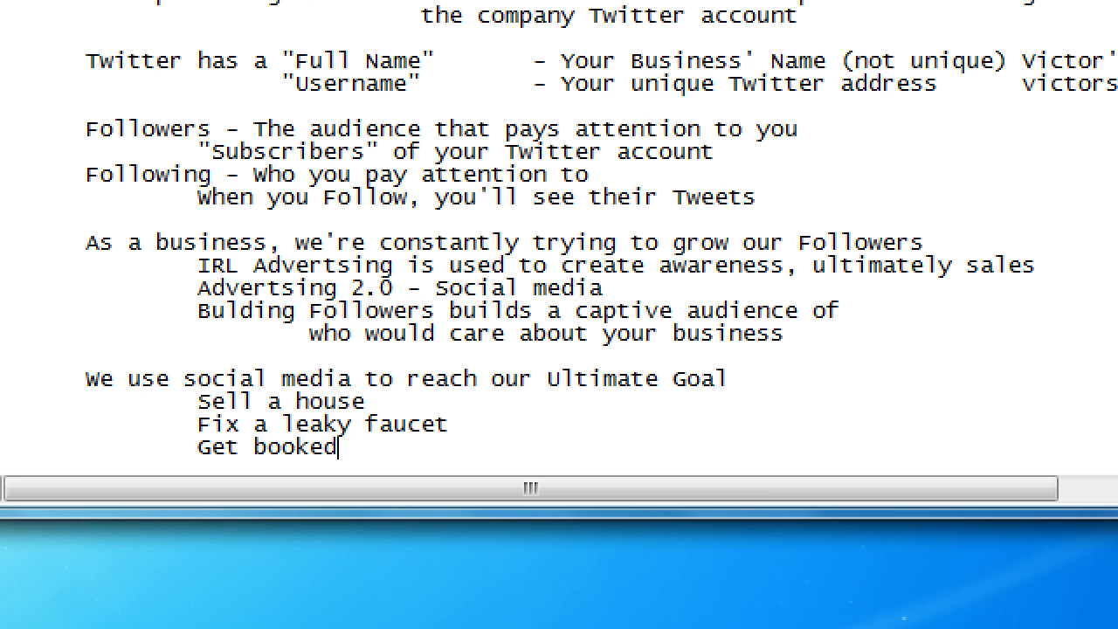
{"action": "type", "text": " for catering"}
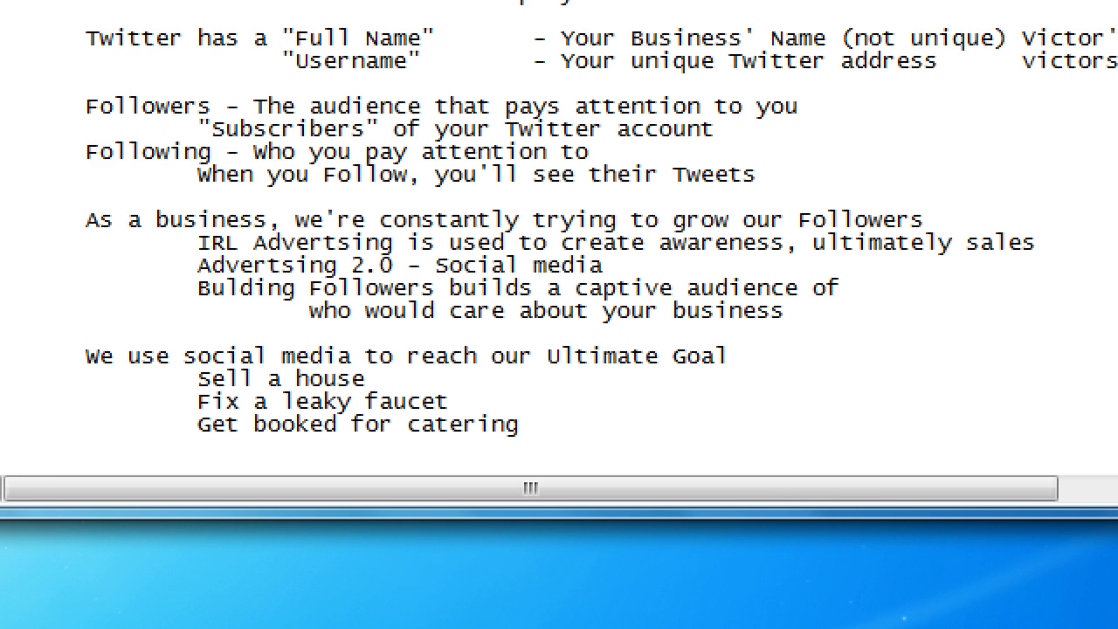
Step: Add goals 'Get donations' and 'Have people read my fascinating political opions', then start the Unfortunately line
{"action": "key", "text": "Tab"}
{"action": "type", "text": "Get donations"}
{"action": "key", "text": "Return"}
{"action": "key", "text": "Tab"}
{"action": "type", "text": "Hae"}
{"action": "key", "text": "BackSpace"}
{"action": "type", "text": "ve"}
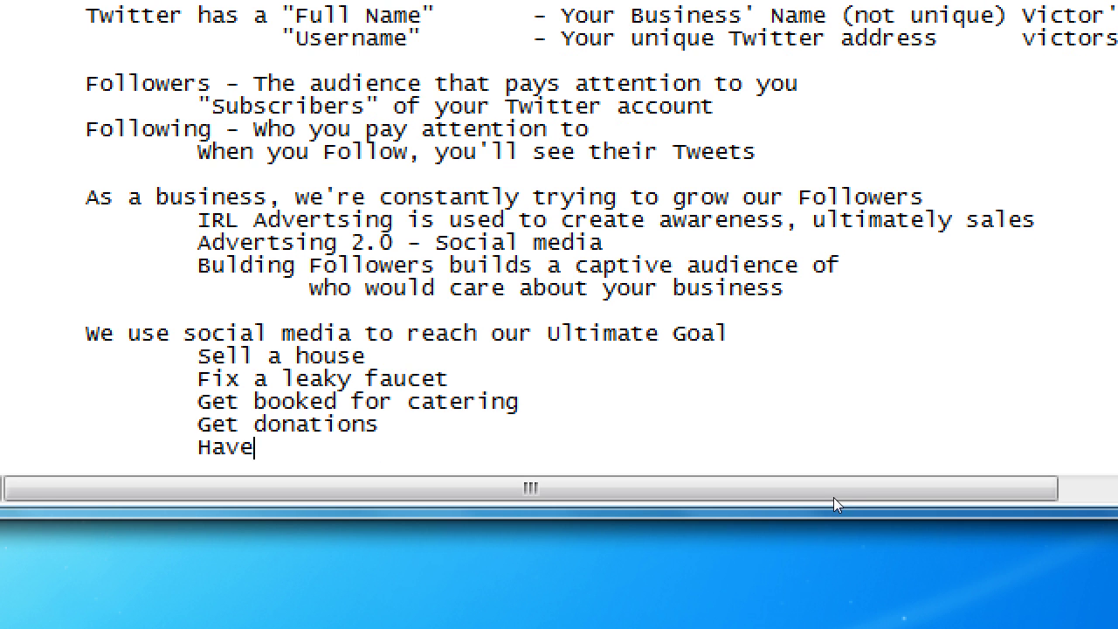
{"action": "type", "text": " people read my fa"}
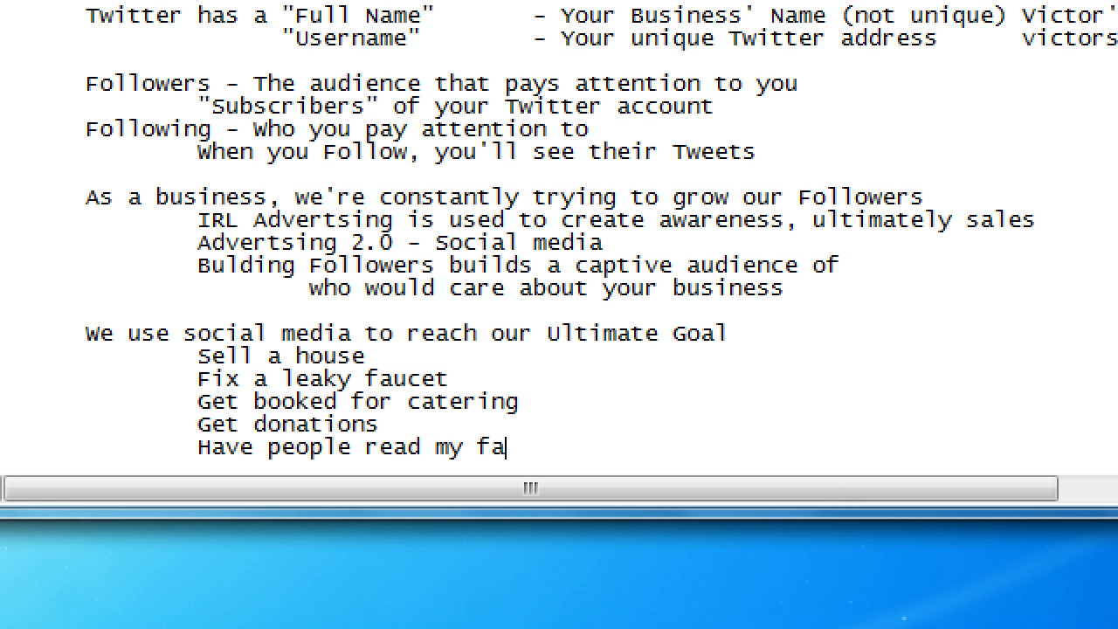
{"action": "type", "text": "scinating plit"}
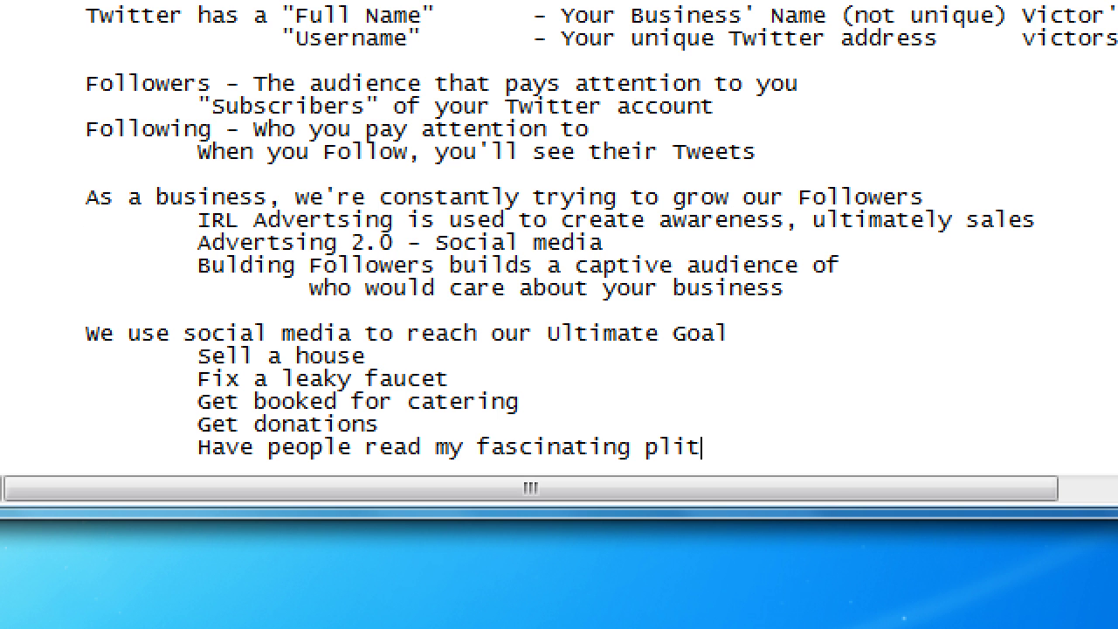
{"action": "key", "text": "BackSpace"}
{"action": "key", "text": "BackSpace"}
{"action": "key", "text": "BackSpace"}
{"action": "type", "text": "olitical opions"}
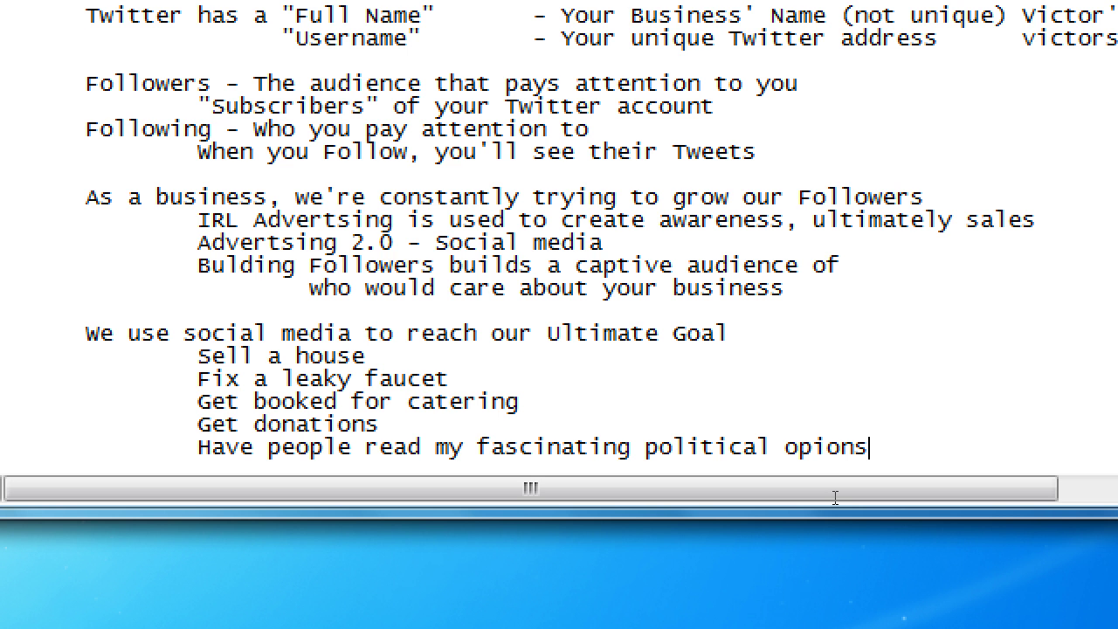
{"action": "scroll", "coordinate": [835, 497], "scroll_direction": "down", "scroll_amount": 1}
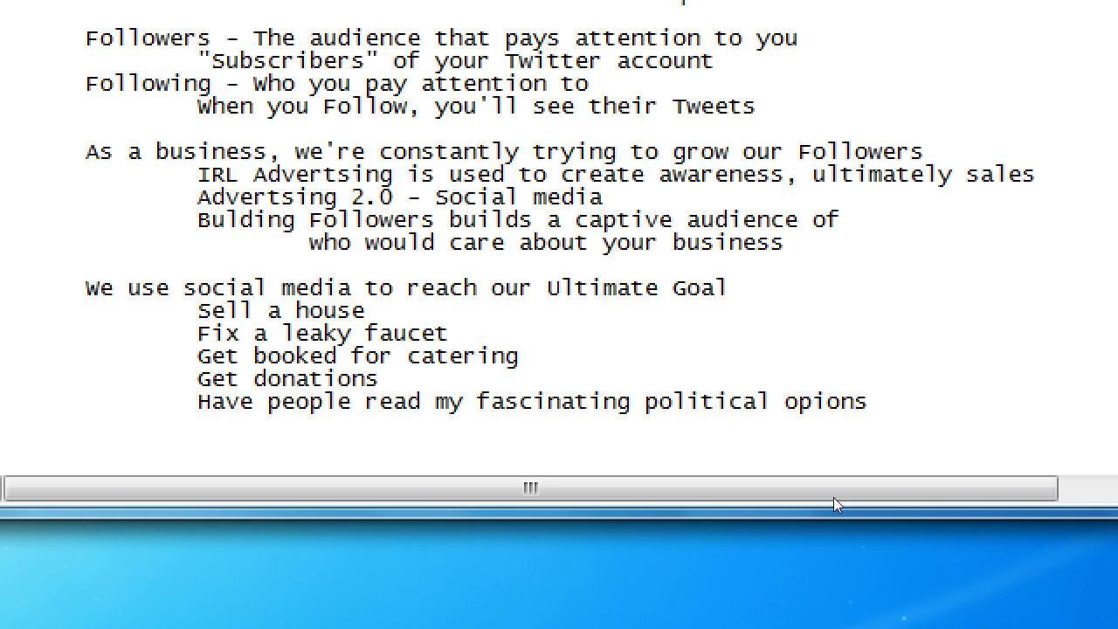
{"action": "type", "text": "Unfortunately"}
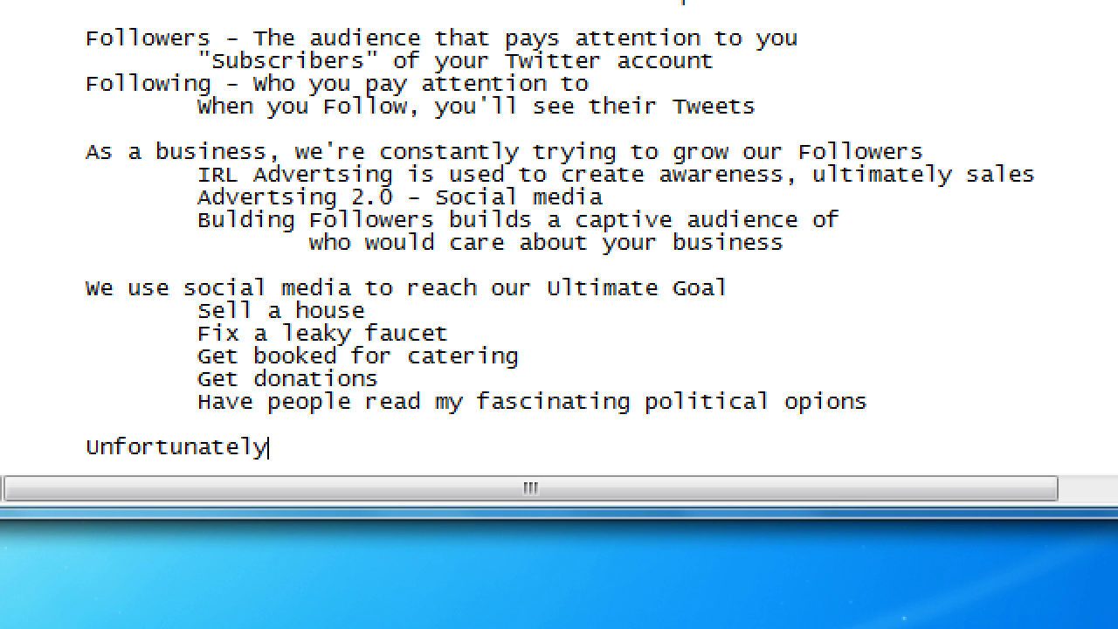
{"action": "type", "text": ", 100% of your "}
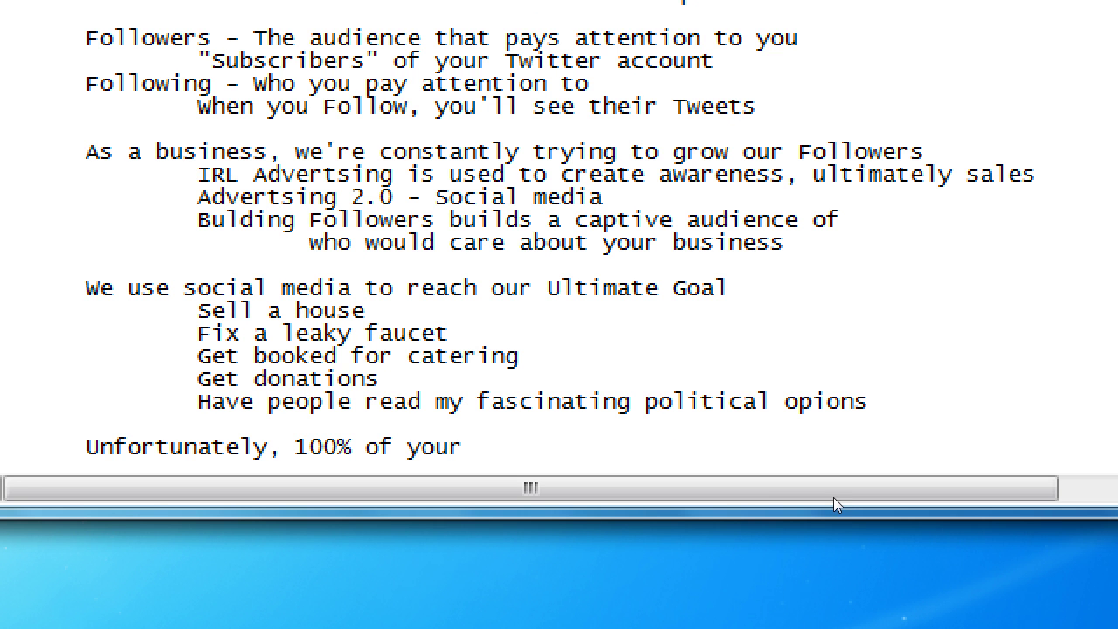
{"action": "type", "text": "Followers are n"}
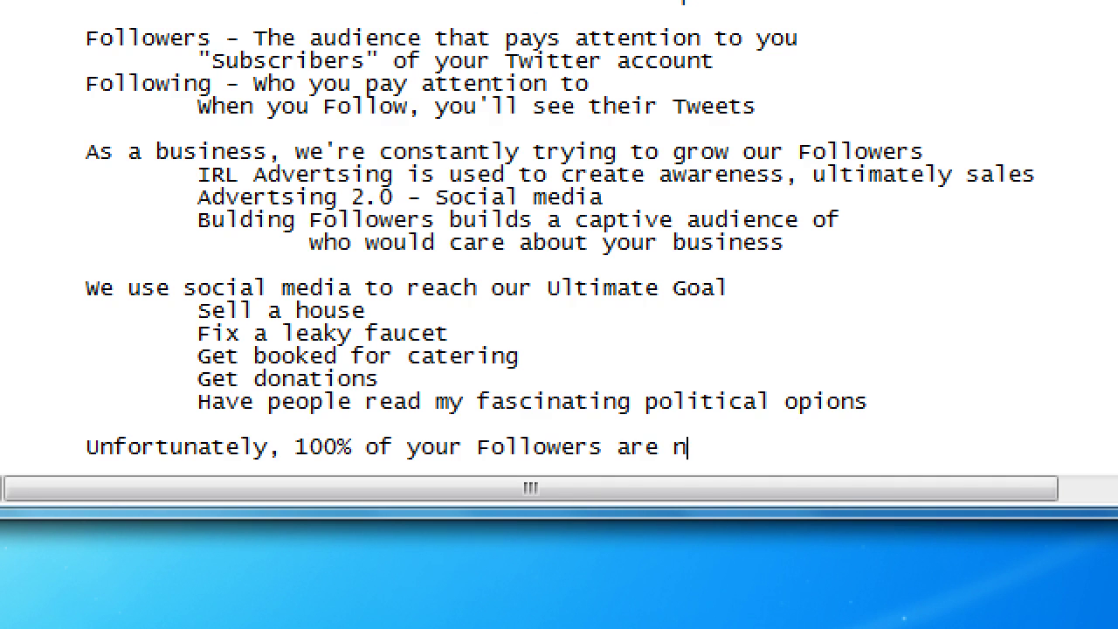
Step: Finish the line as 'Unfortunately, 100% of your Followers are not 100% sales'
{"action": "type", "text": "ot 100% sal"}
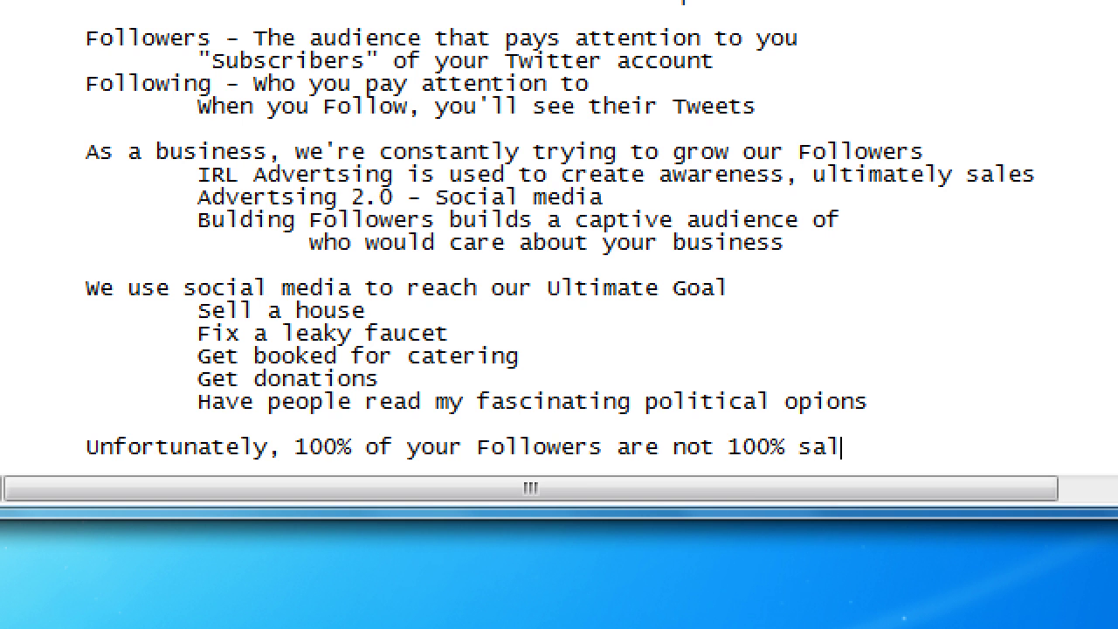
{"action": "type", "text": "es"}
{"action": "key", "text": "Return"}
Step: Add the indented sub-point '< 10% of Followers will "Buy"'
{"action": "key", "text": "Tab"}
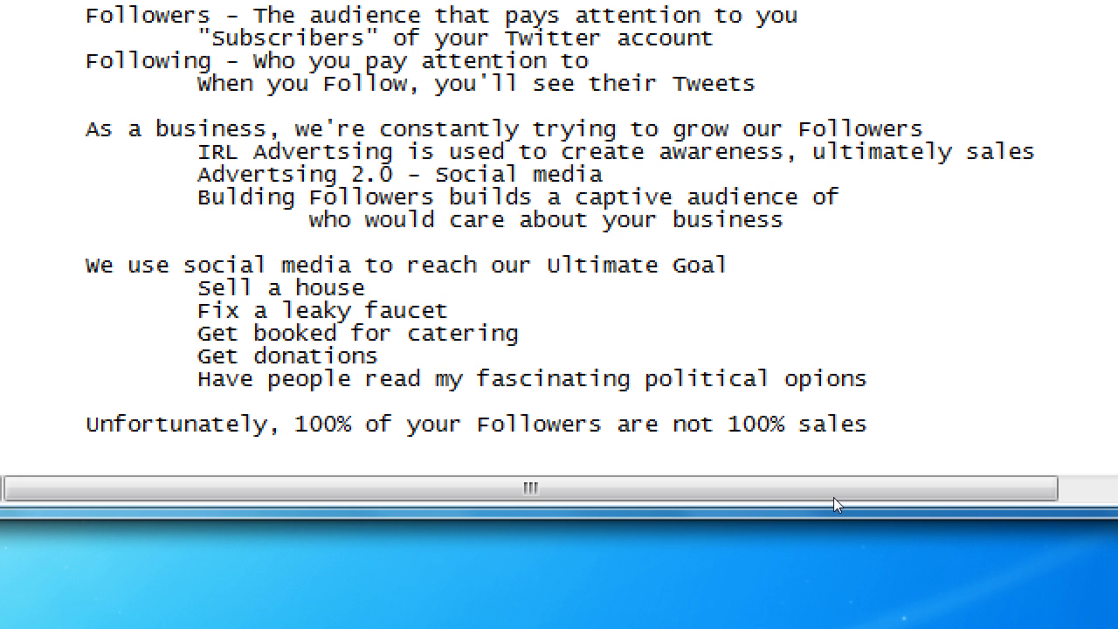
{"action": "type", "text": "< 105"}
{"action": "key", "text": "BackSpace"}
{"action": "type", "text": "% of "}
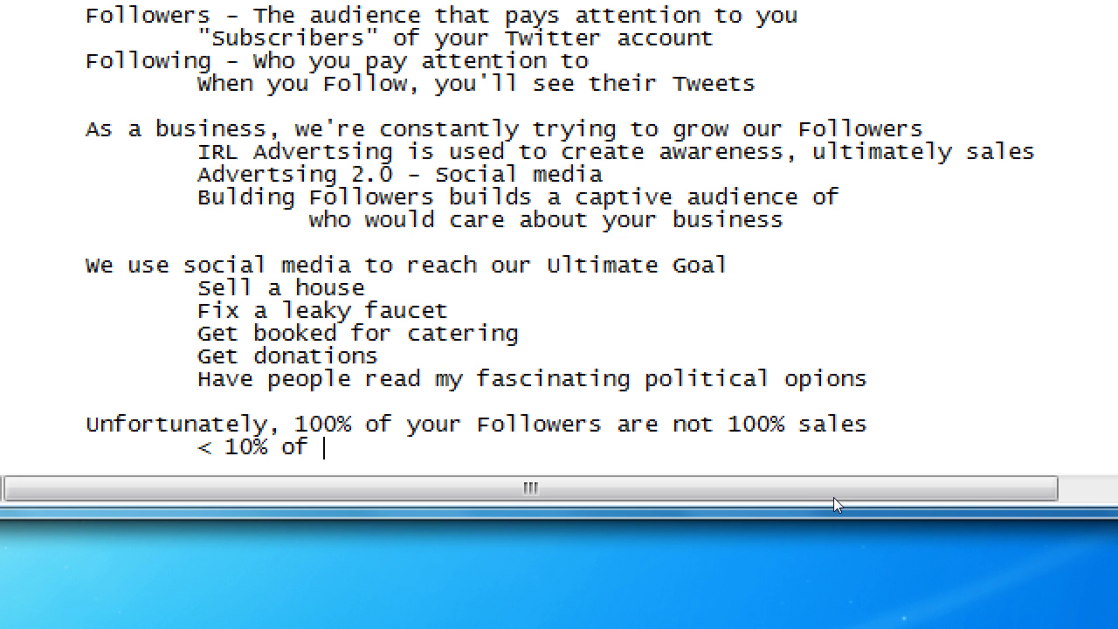
{"action": "type", "text": "Folloer"}
{"action": "key", "text": "BackSpace"}
{"action": "key", "text": "BackSpace"}
{"action": "type", "text": "wers will "}
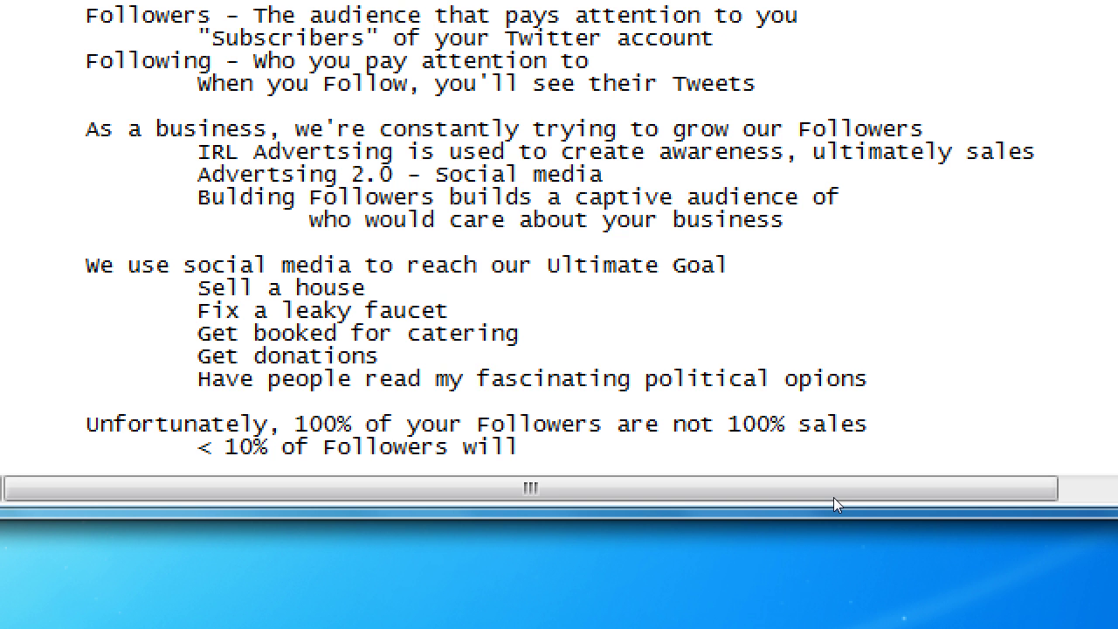
{"action": "type", "text": "\"Buy\""}
Step: Add the further-indented line 'Beginners see < 1% result' and select the 1% figure
{"action": "key", "text": "Return"}
{"action": "key", "text": "Tab"}
{"action": "type", "text": "Beg"}
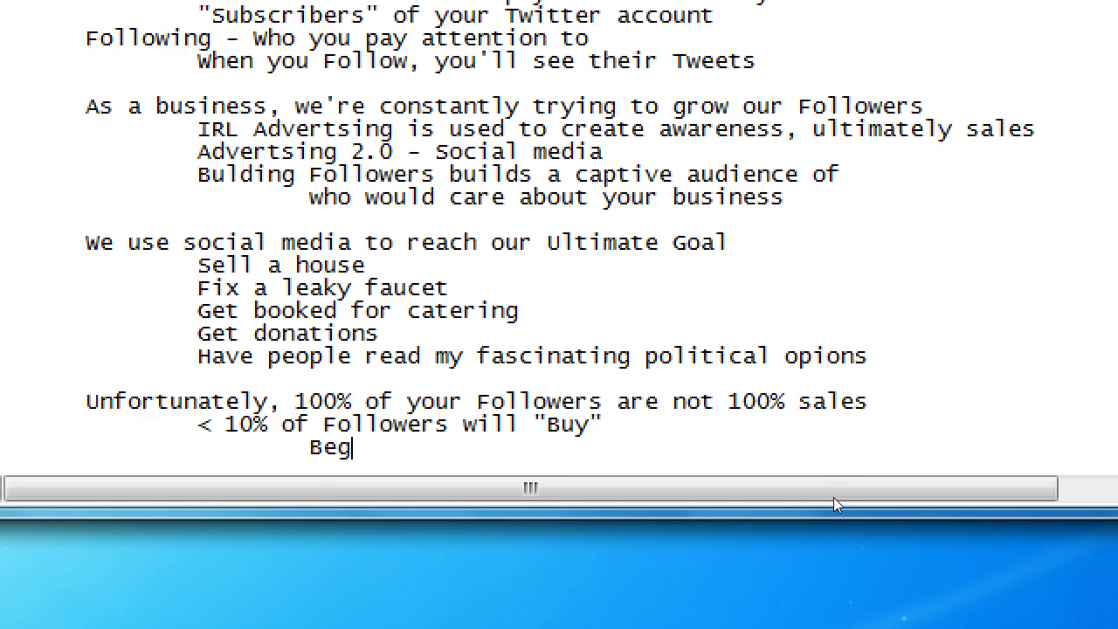
{"action": "type", "text": "inners see"}
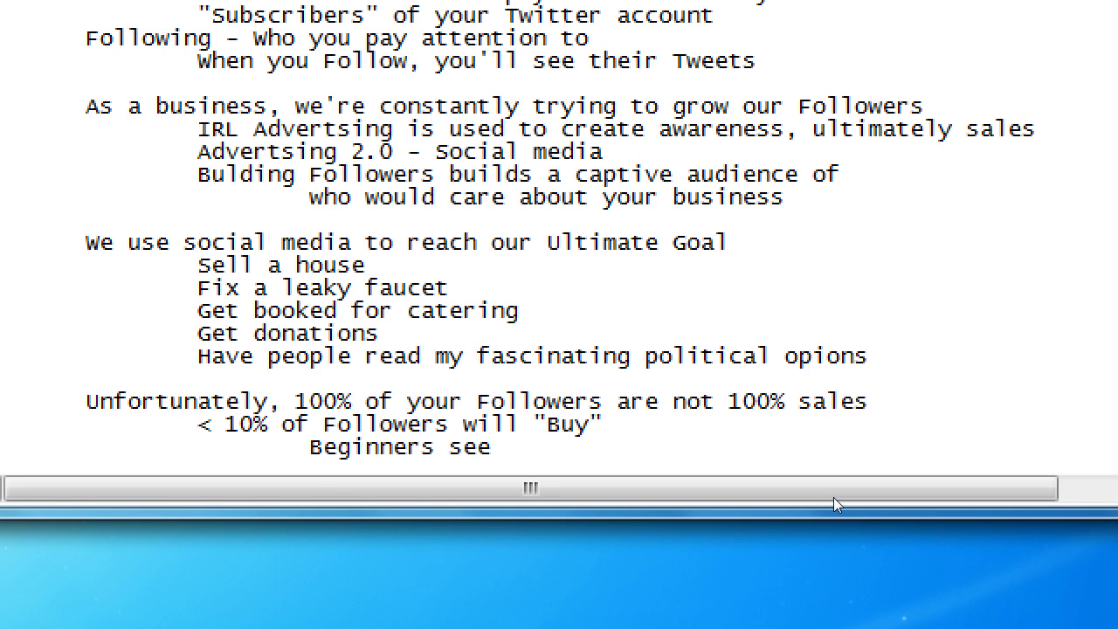
{"action": "type", "text": " < 1% result"}
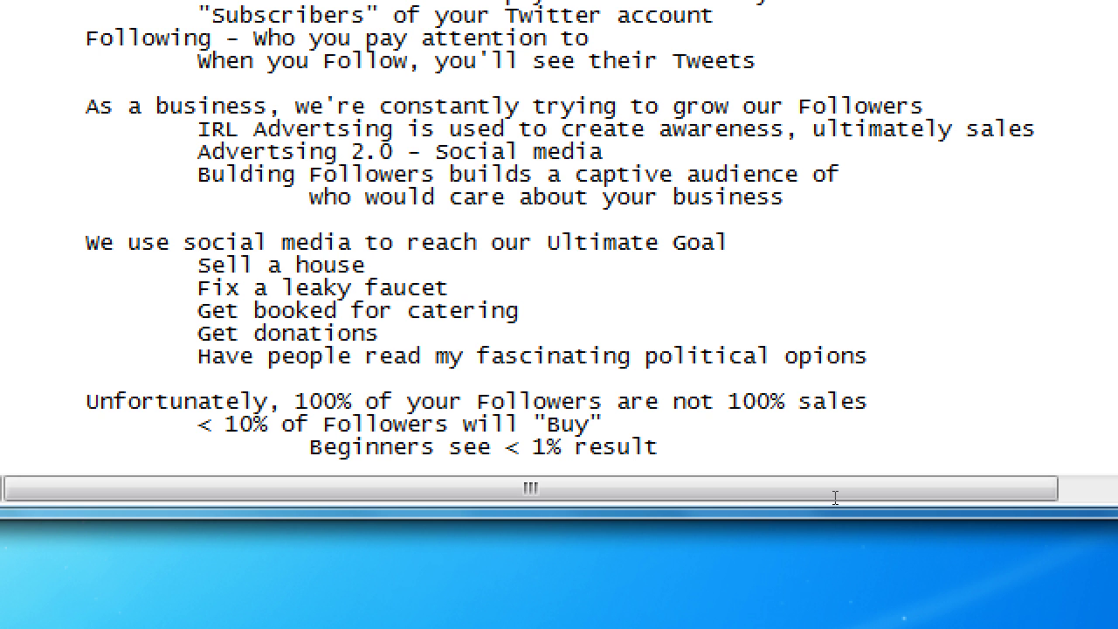
{"action": "key", "text": "Left"}
{"action": "key", "text": "Left"}
{"action": "key", "text": "Left"}
{"action": "key", "text": "Left"}
{"action": "key", "text": "Left"}
{"action": "key", "text": "Left"}
{"action": "key", "text": "Left"}
{"action": "key", "text": "shift+Left"}
{"action": "key", "text": "shift+Left"}
Step: After a blank line, list 'Impressions', 'Conversions' and 'CTR' on separate lines
{"action": "key", "text": "End"}
{"action": "key", "text": "Return"}
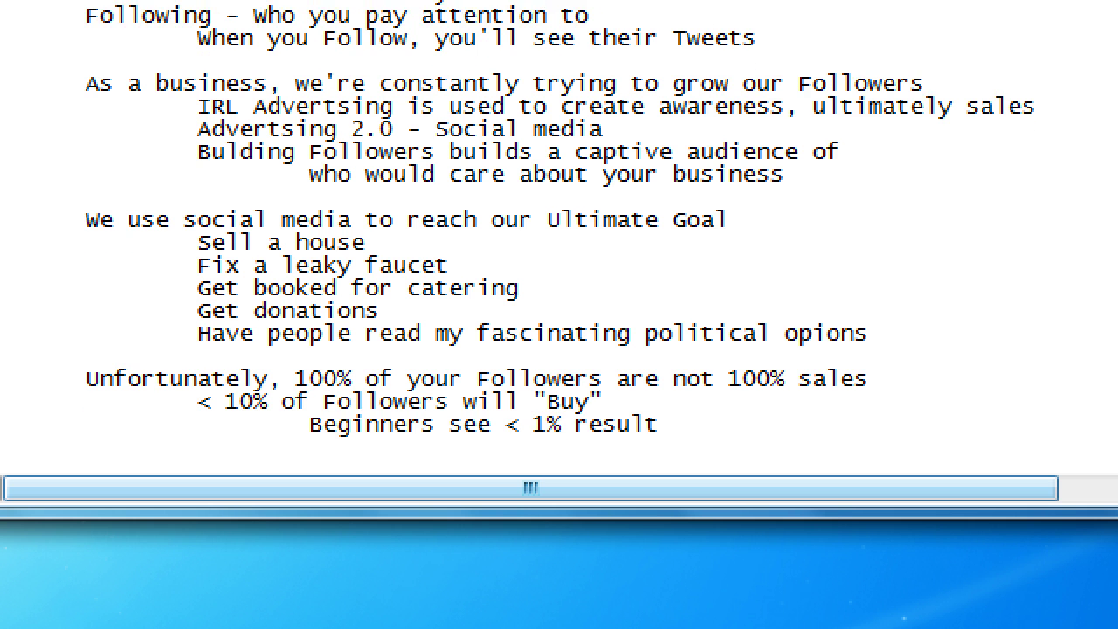
{"action": "key", "text": "Return"}
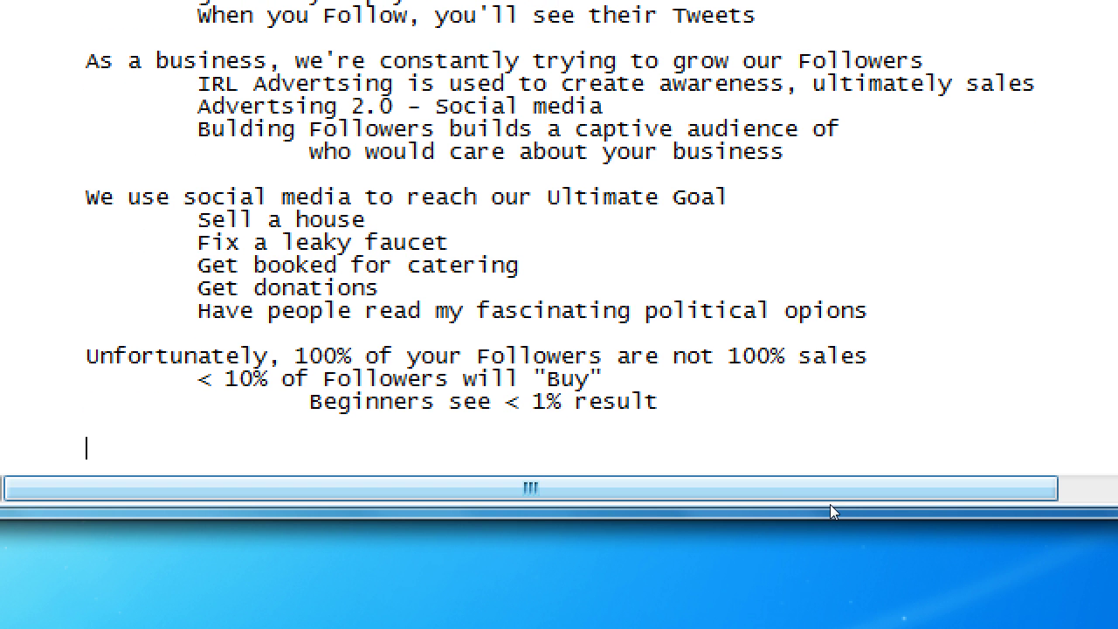
{"action": "type", "text": "Impressions"}
{"action": "key", "text": "Return"}
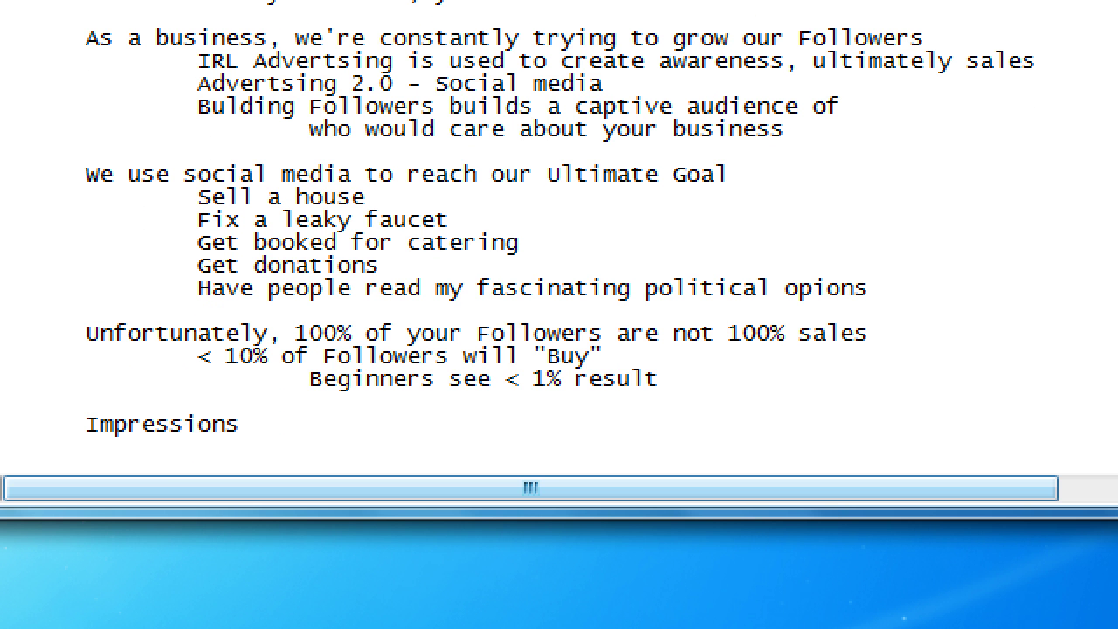
{"action": "type", "text": "Conversions"}
{"action": "key", "text": "Return"}
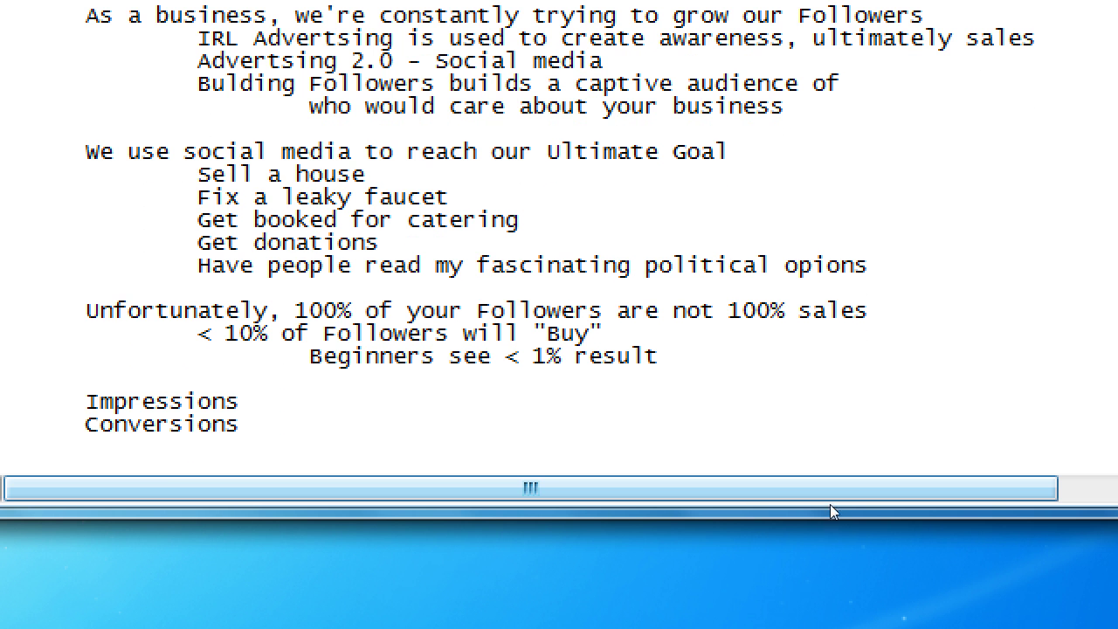
{"action": "type", "text": "CTR"}
Step: Define Impressions as '- People see your content' and Conversions as '- People interact with your content'
{"action": "key", "text": "Up"}
{"action": "key", "text": "Up"}
{"action": "key", "text": "End"}
{"action": "key", "text": "Tab"}
{"action": "type", "text": "- People see your content"}
{"action": "key", "text": "Down"}
{"action": "key", "text": "Tab"}
{"action": "type", "text": "- Po"}
{"action": "key", "text": "BackSpace"}
{"action": "type", "text": "eople intera"}
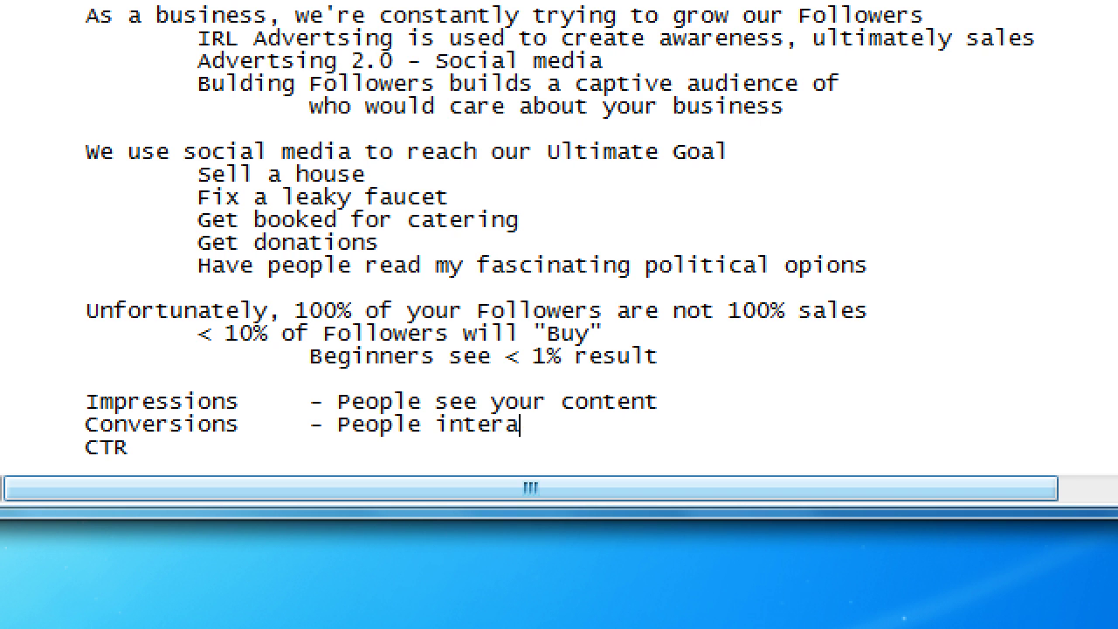
{"action": "type", "text": "ct with your content"}
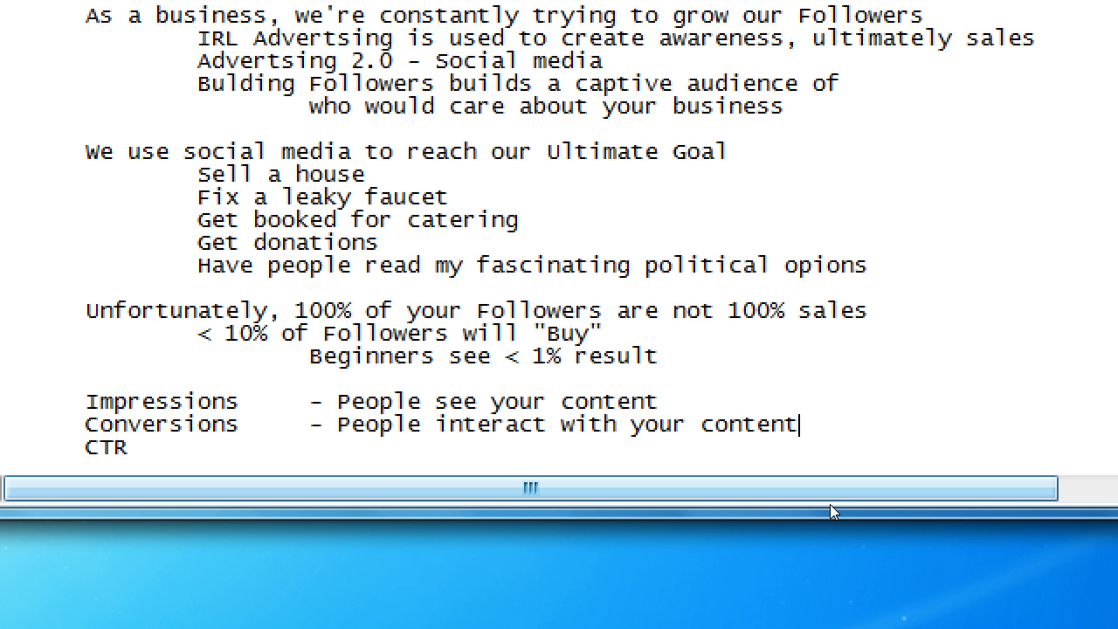
Step: Define CTR as '- Click-through Rate = C/I = CTR = xx% Success Rate'
{"action": "key", "text": "Down"}
{"action": "key", "text": "Tab"}
{"action": "key", "text": "Tab"}
{"action": "type", "text": "- Click-throug"}
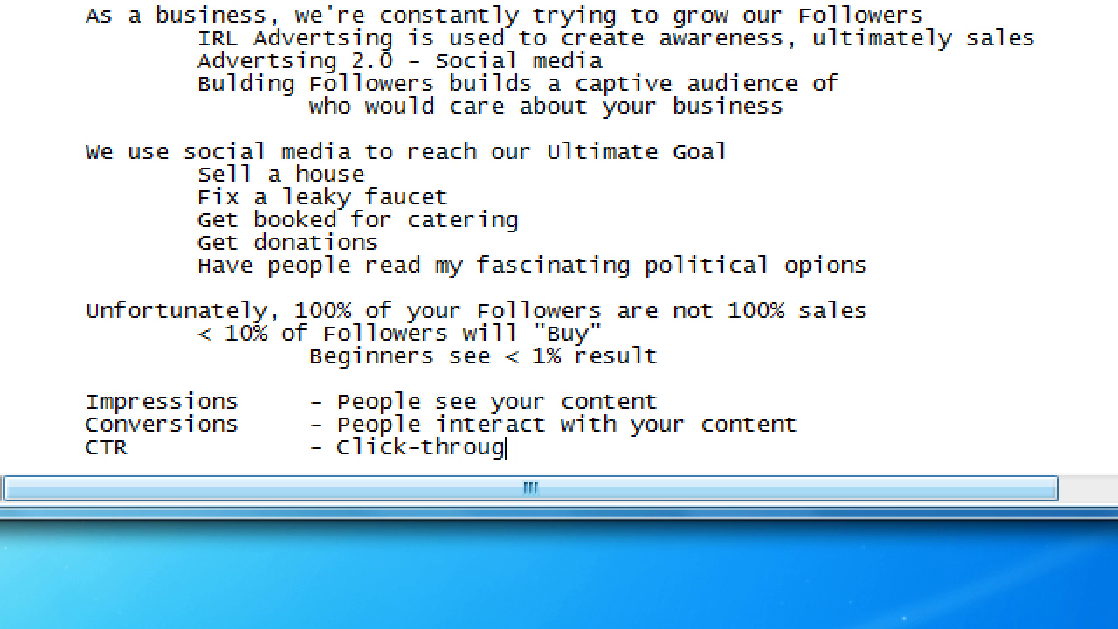
{"action": "type", "text": "h Rate = C/"}
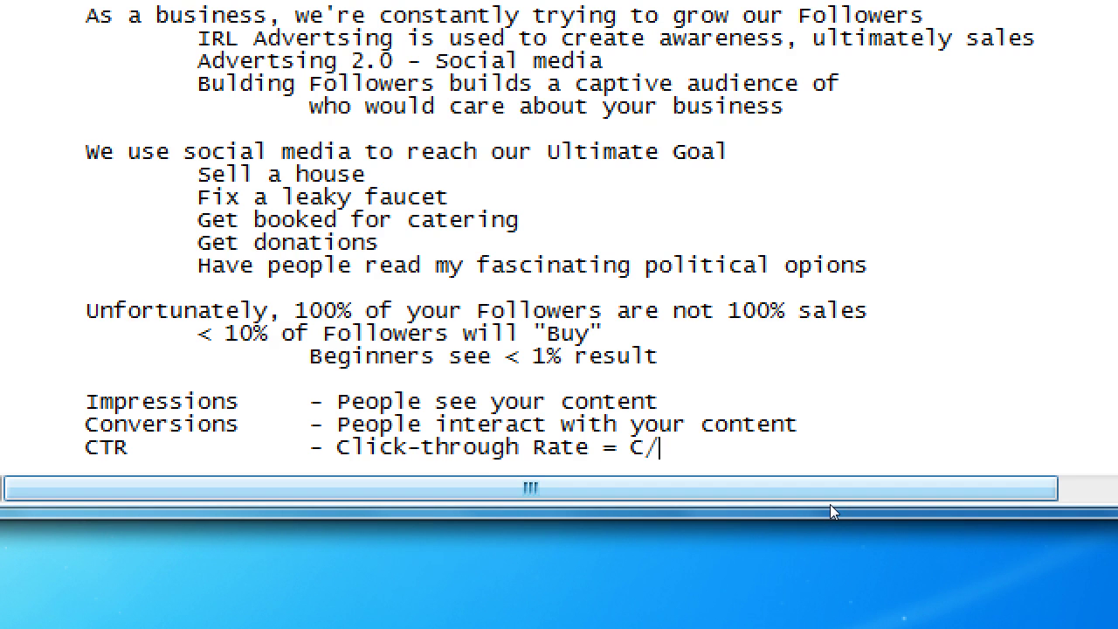
{"action": "type", "text": "I = CTRE"}
{"action": "key", "text": "BackSpace"}
{"action": "type", "text": "= xx%"}
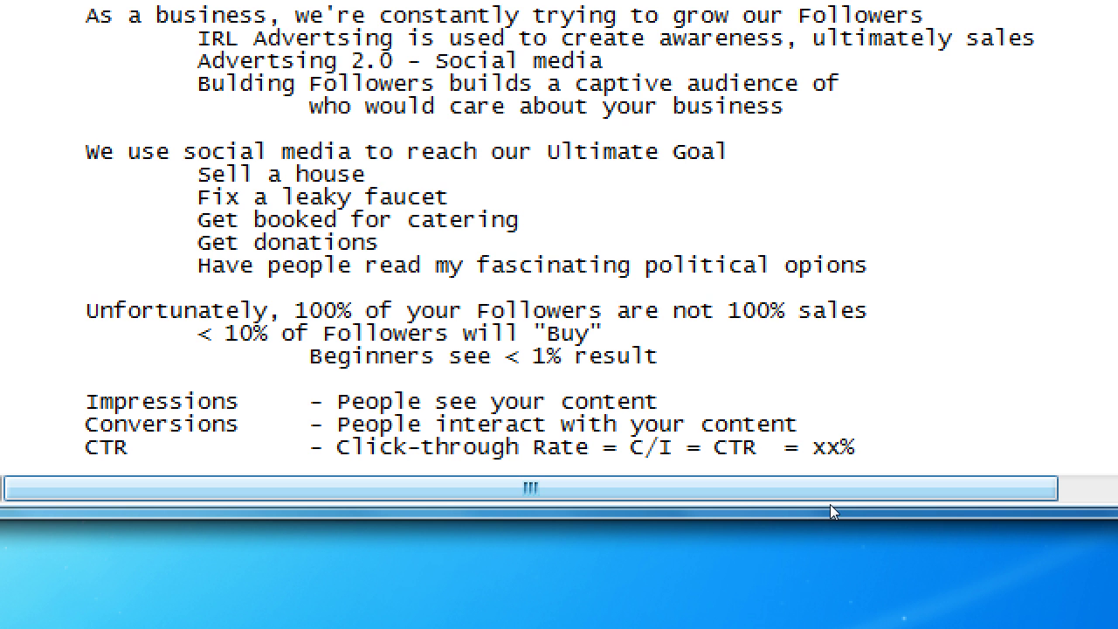
{"action": "type", "text": " Success Rate"}
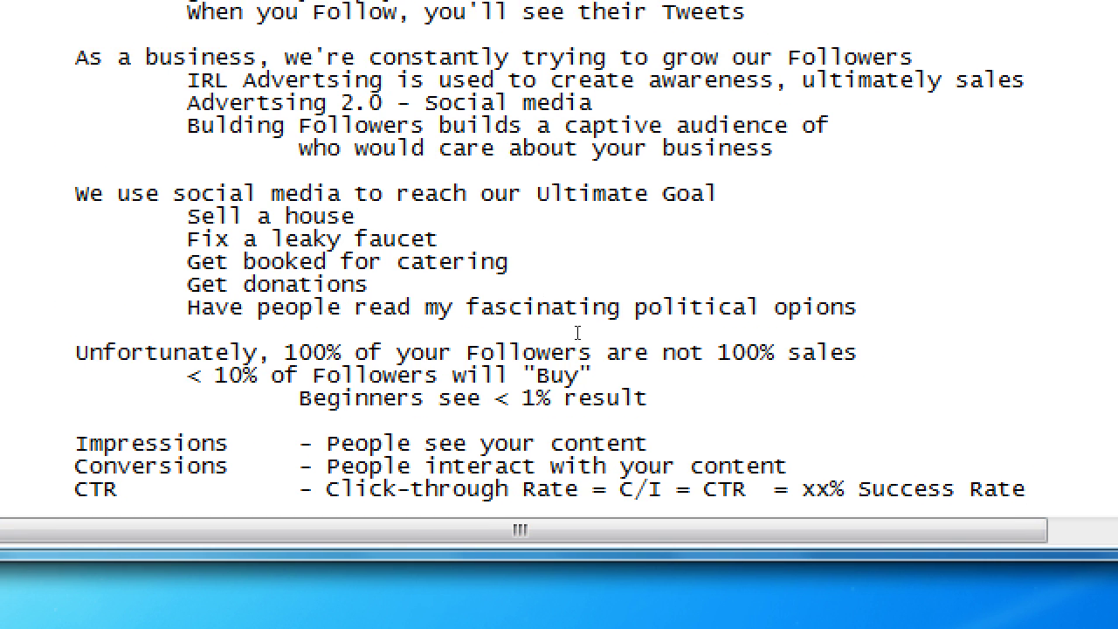
Step: Highlight the words 'Ultimate Goal' on the 'We use social media' line
{"action": "left_click_drag", "start_coordinate": [520, 139], "coordinate": [620, 139]}
{"action": "left_click_drag", "start_coordinate": [629, 329], "coordinate": [726, 336]}
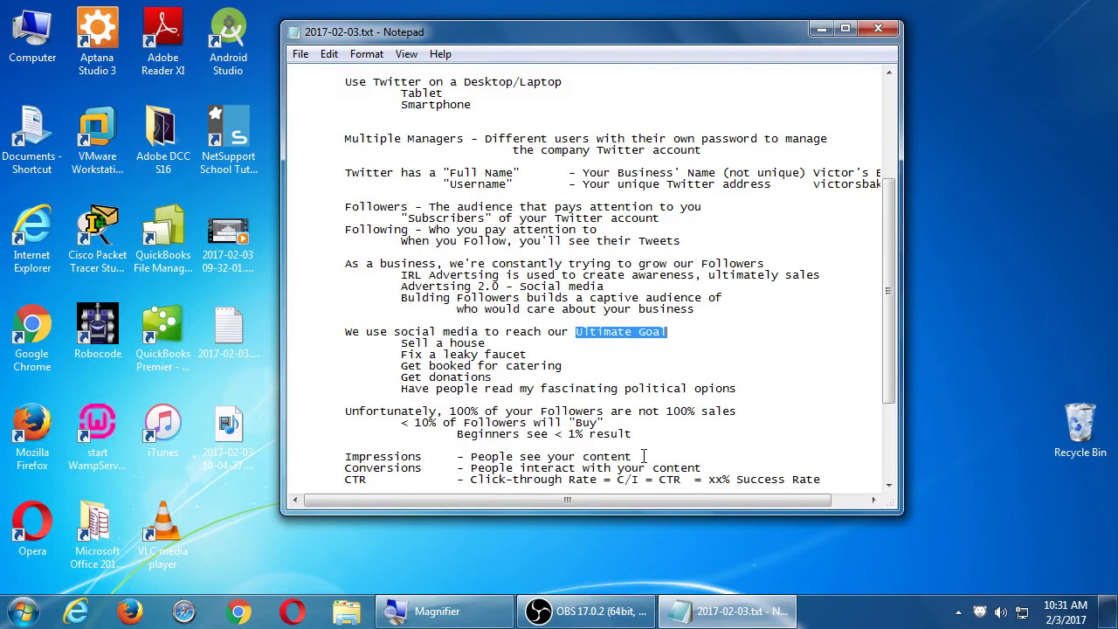
{"action": "scroll", "coordinate": [634, 367], "scroll_direction": "down", "scroll_amount": 4}
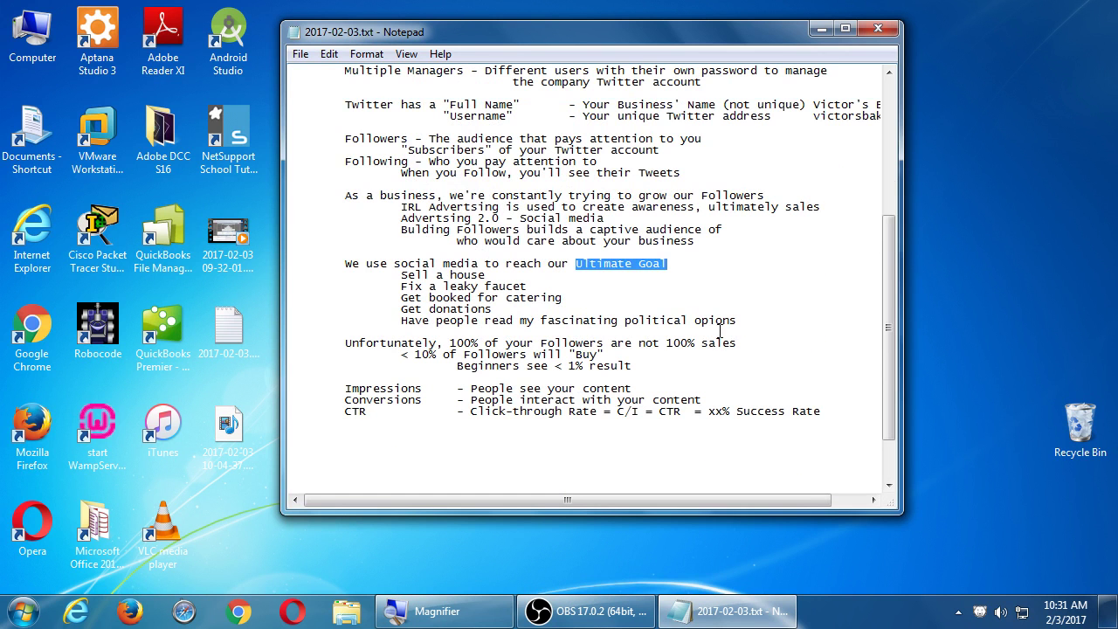
{"action": "left_click", "coordinate": [839, 413]}
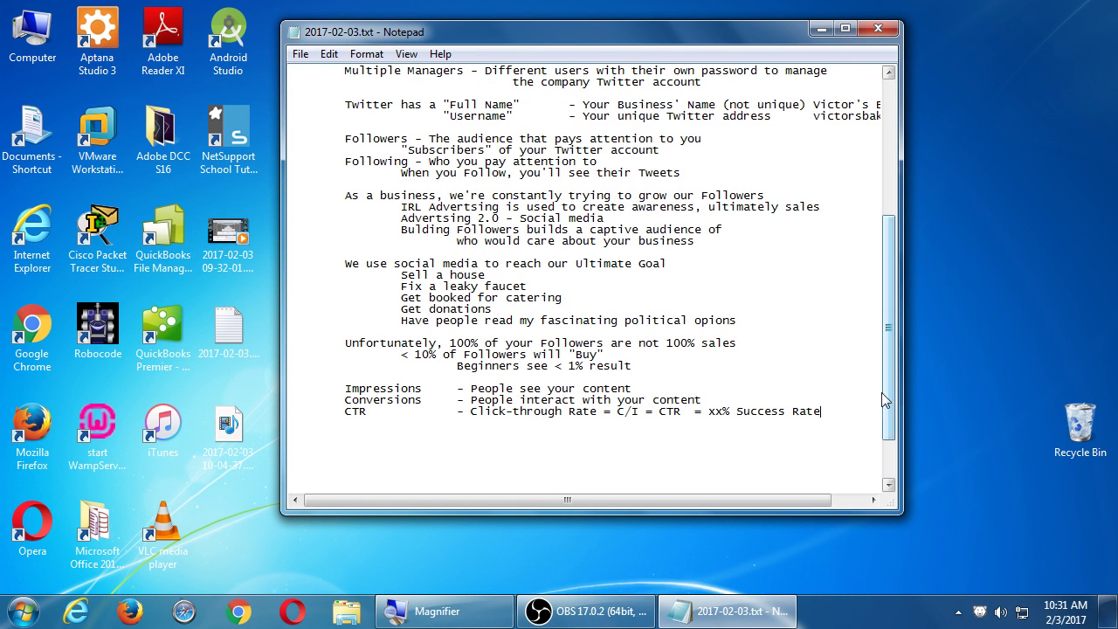
{"action": "scroll", "coordinate": [876, 397], "scroll_direction": "up", "scroll_amount": 2}
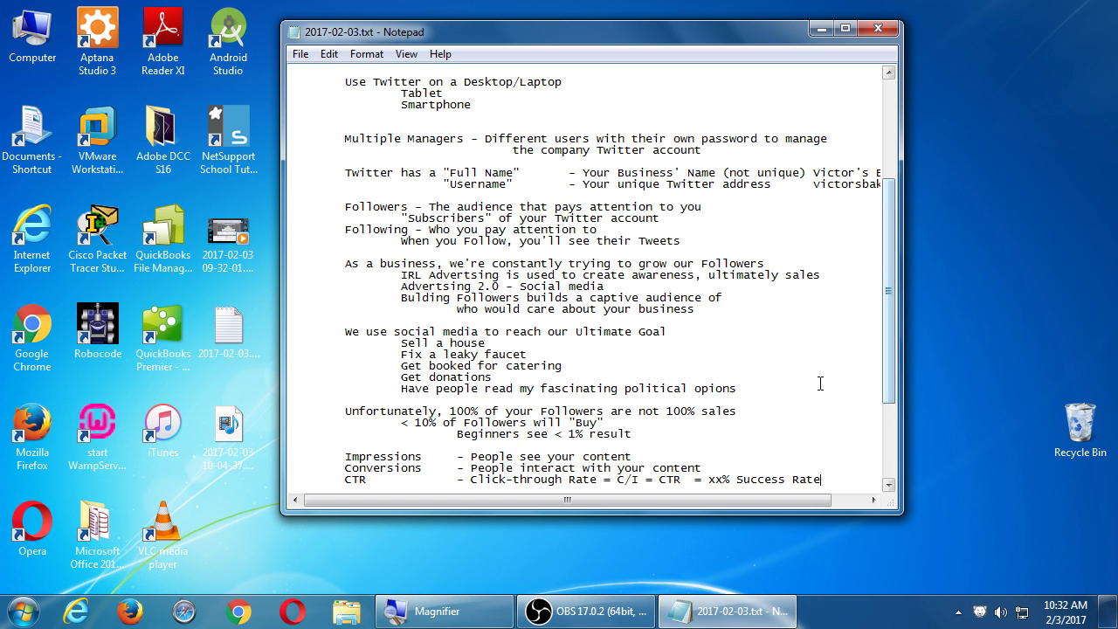
{"action": "scroll", "coordinate": [818, 394], "scroll_direction": "down", "scroll_amount": 4}
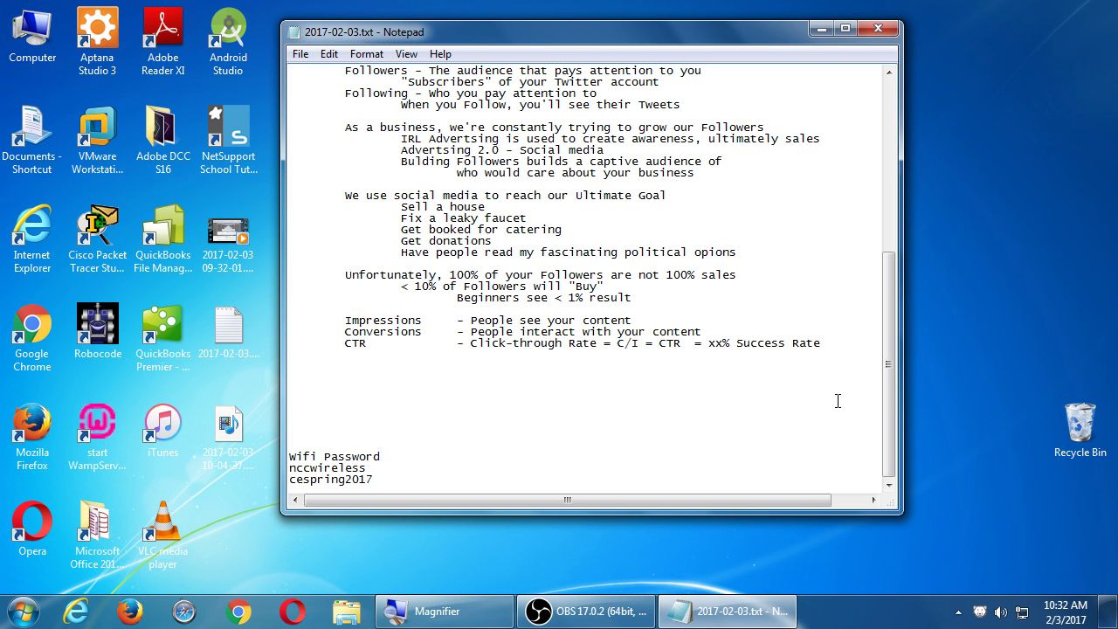
Step: Launch Chrome, dismiss the extensions notice, and go to twitter.com
{"action": "left_click", "coordinate": [238, 614]}
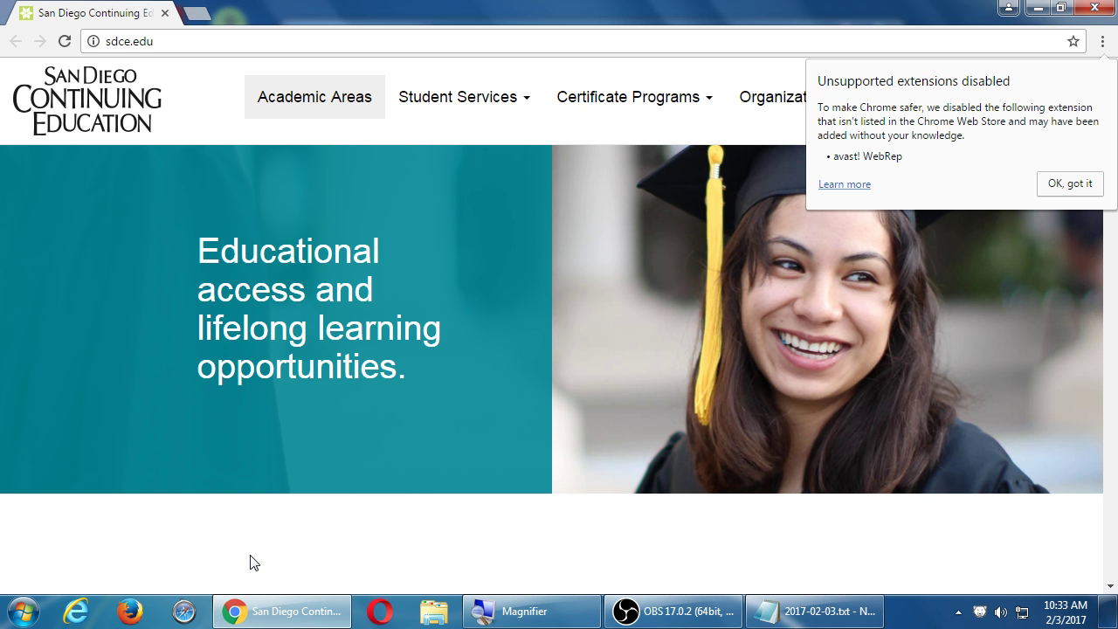
{"action": "left_click", "coordinate": [1059, 185]}
{"action": "left_click", "coordinate": [645, 37]}
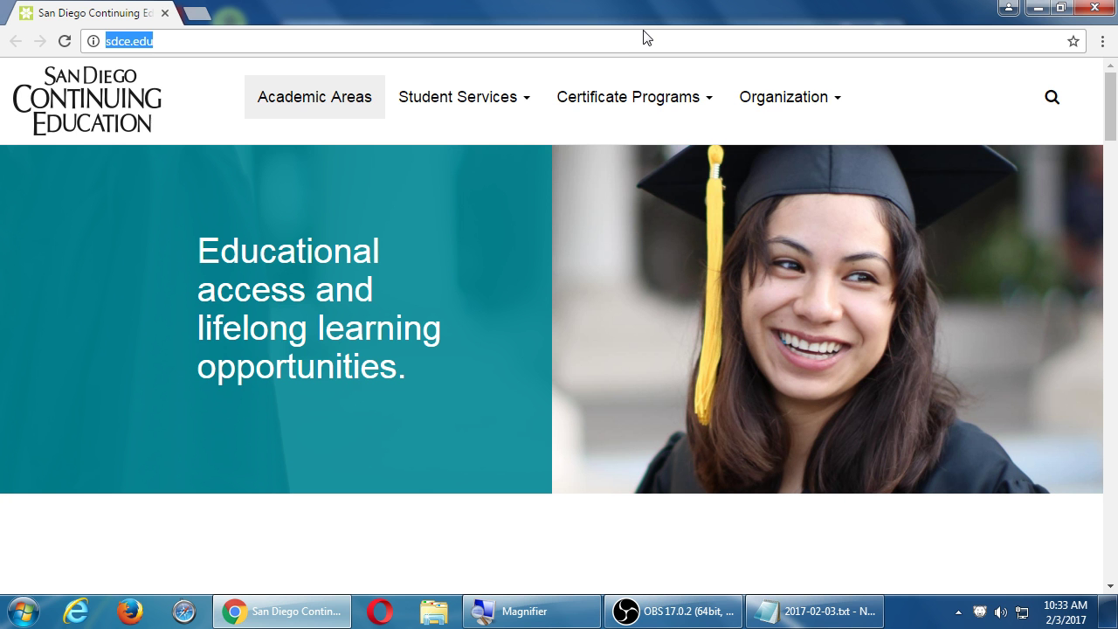
{"action": "type", "text": "twitter.com"}
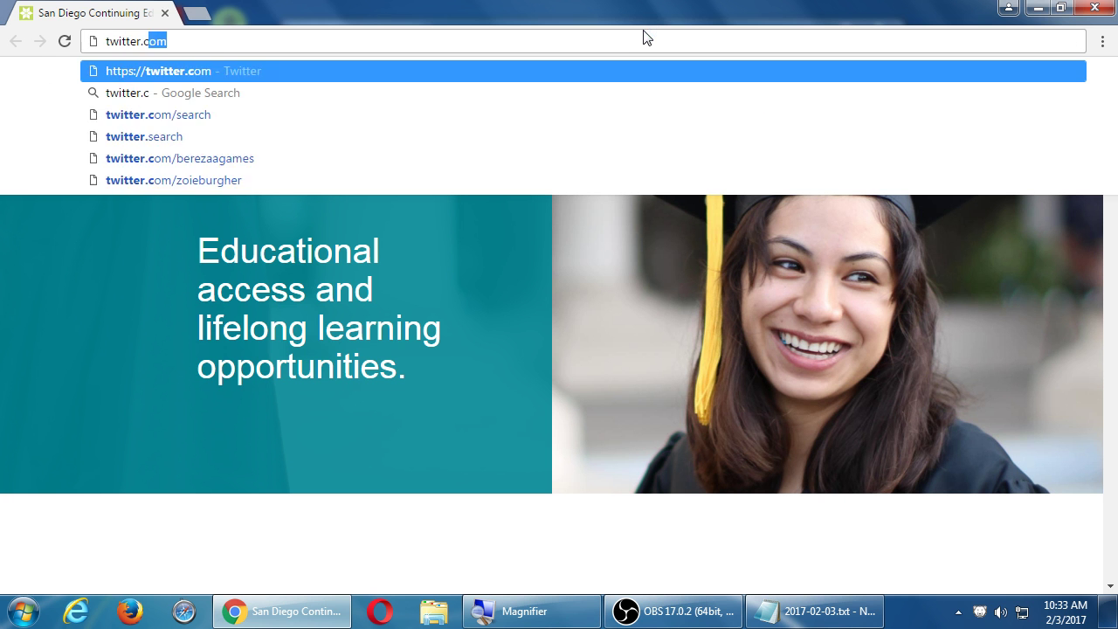
{"action": "key", "text": "Return"}
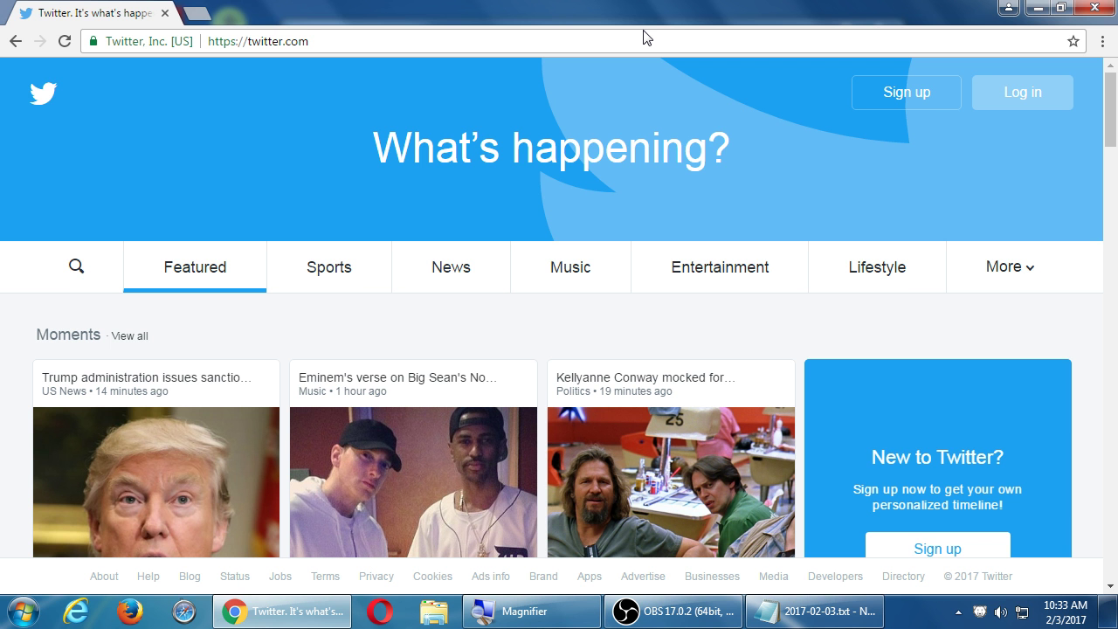
Step: Reload the Twitter page
{"action": "key", "text": "F5"}
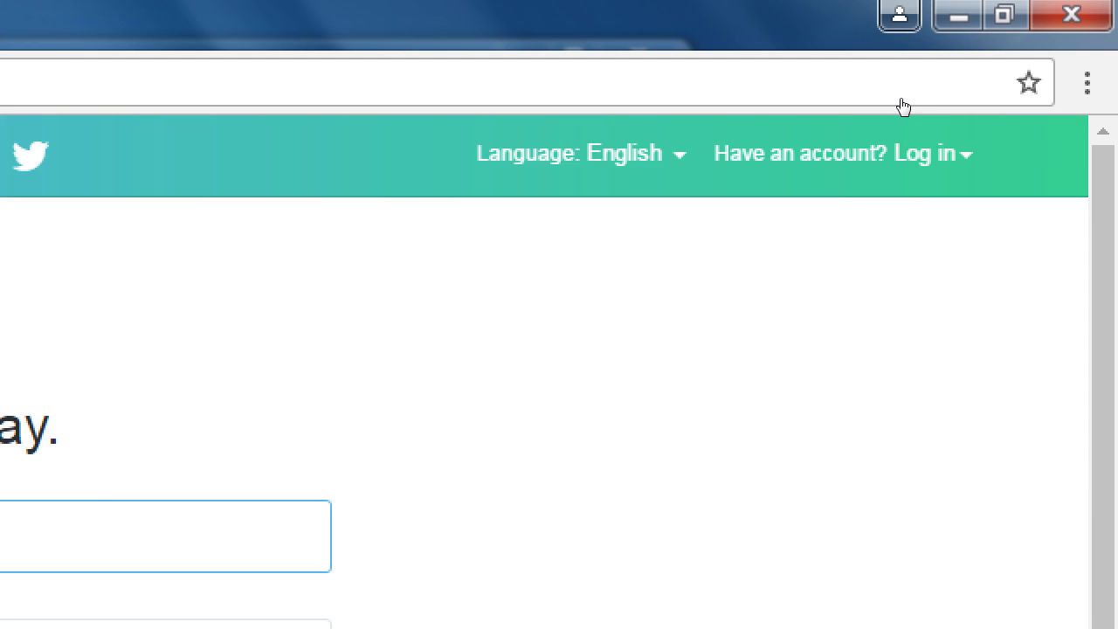
{"action": "scroll", "coordinate": [881, 297], "scroll_direction": "down", "scroll_amount": 1}
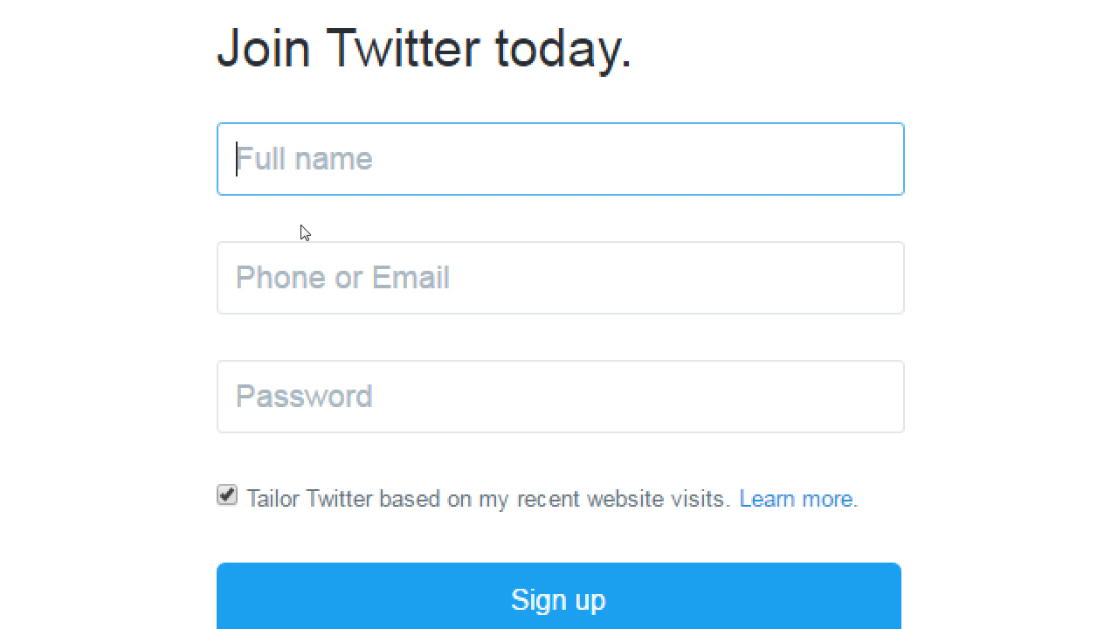
Step: Enter Victor's Bakery as the full name and move to Phone or Email
{"action": "type", "text": "Victor's Bakery"}
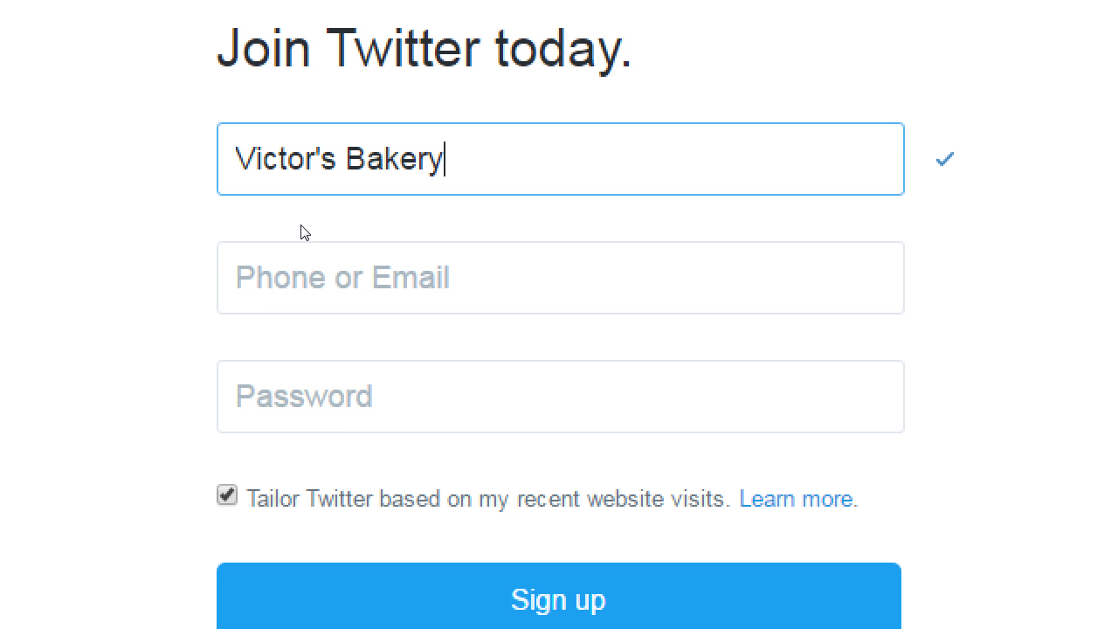
{"action": "key", "text": "Tab"}
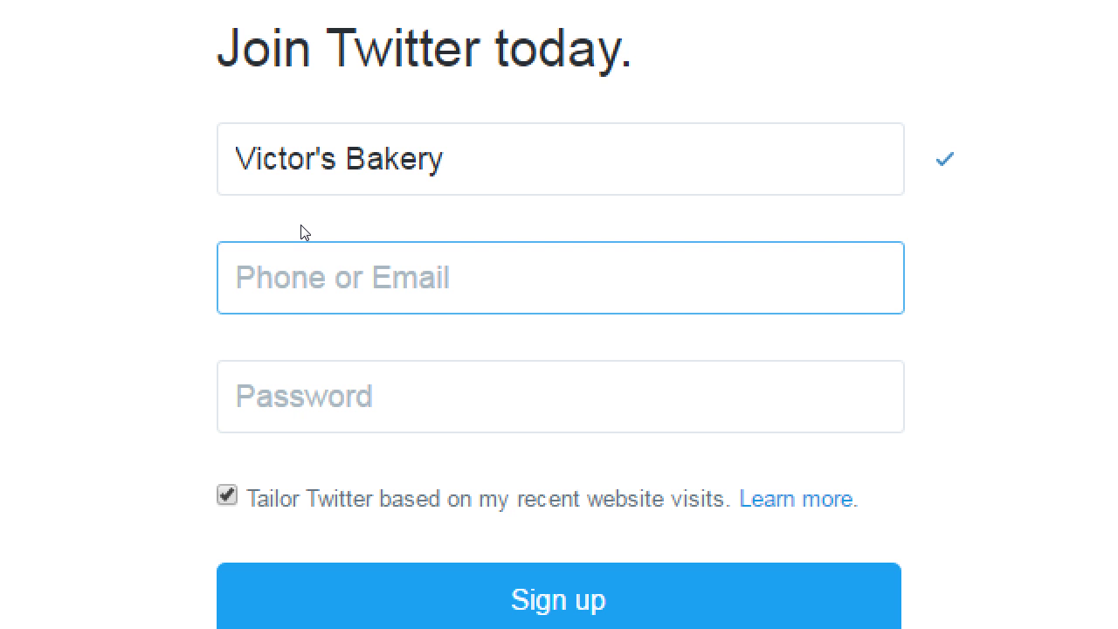
Step: Enter the account's e-mail address and move on to the password field
{"action": "type", "text": "anemailadd"}
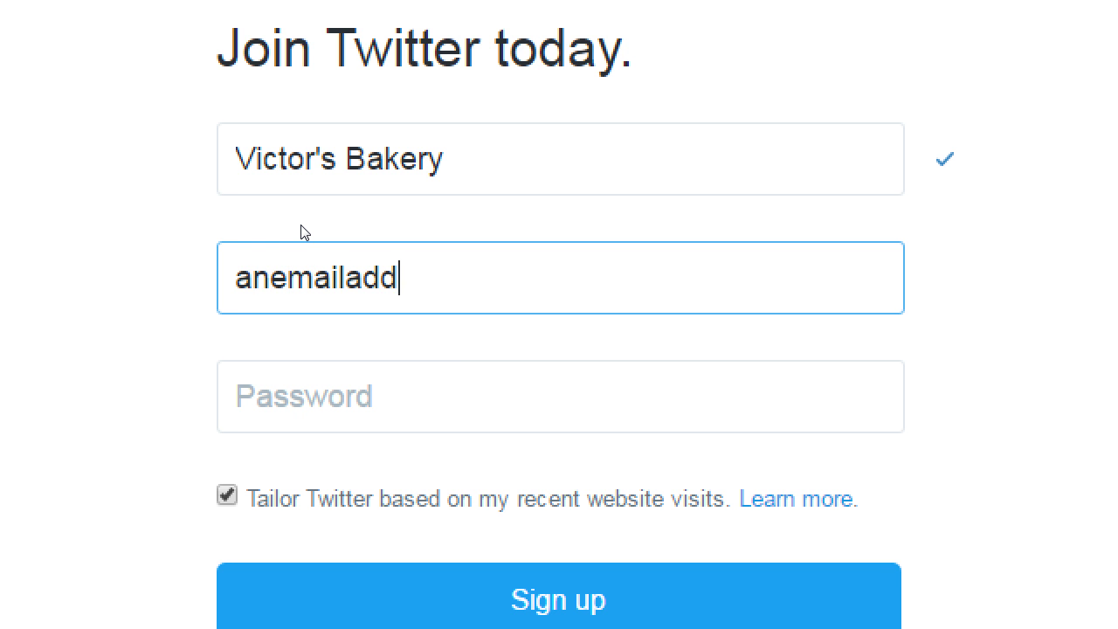
{"action": "type", "text": "ress@john"}
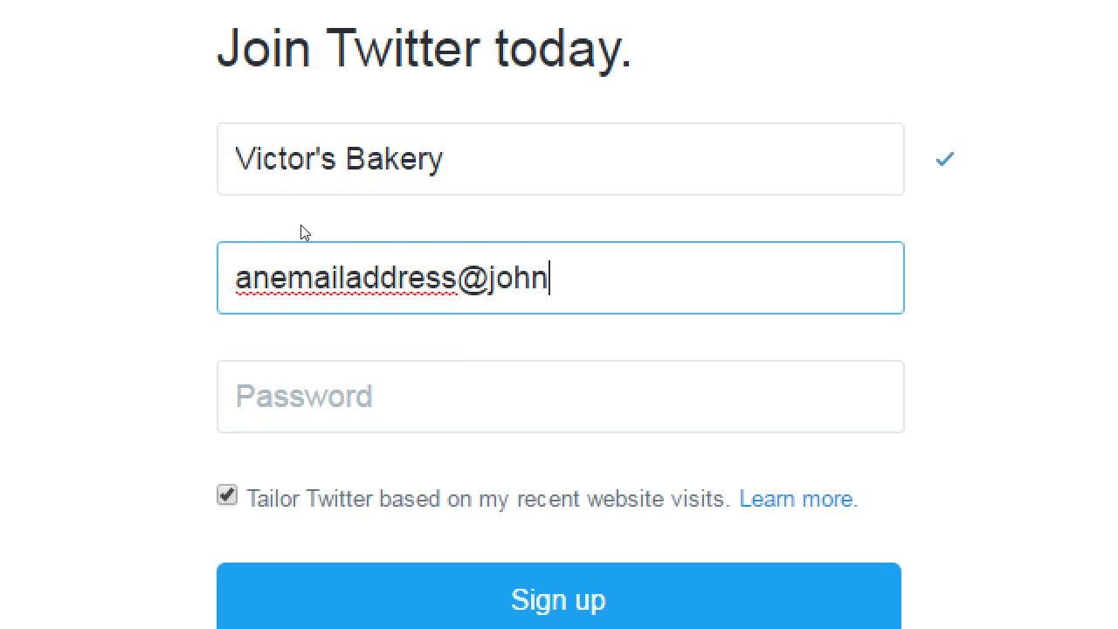
{"action": "type", "text": "smith.com"}
{"action": "key", "text": "Tab"}
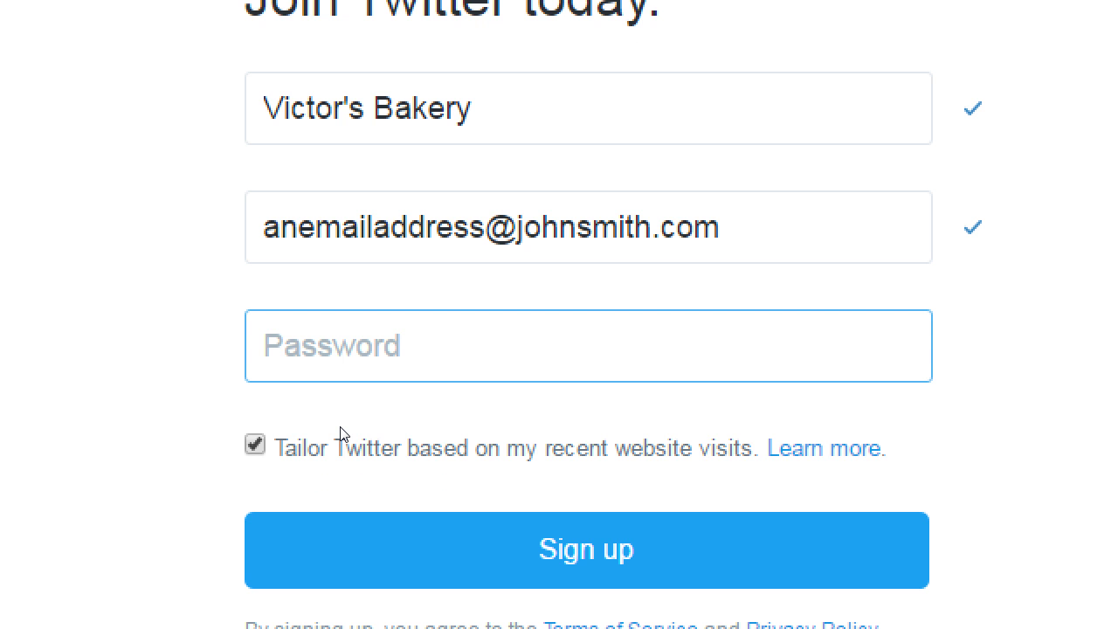
Step: Type the account password into the Password field
{"action": "type", "text": "********"}
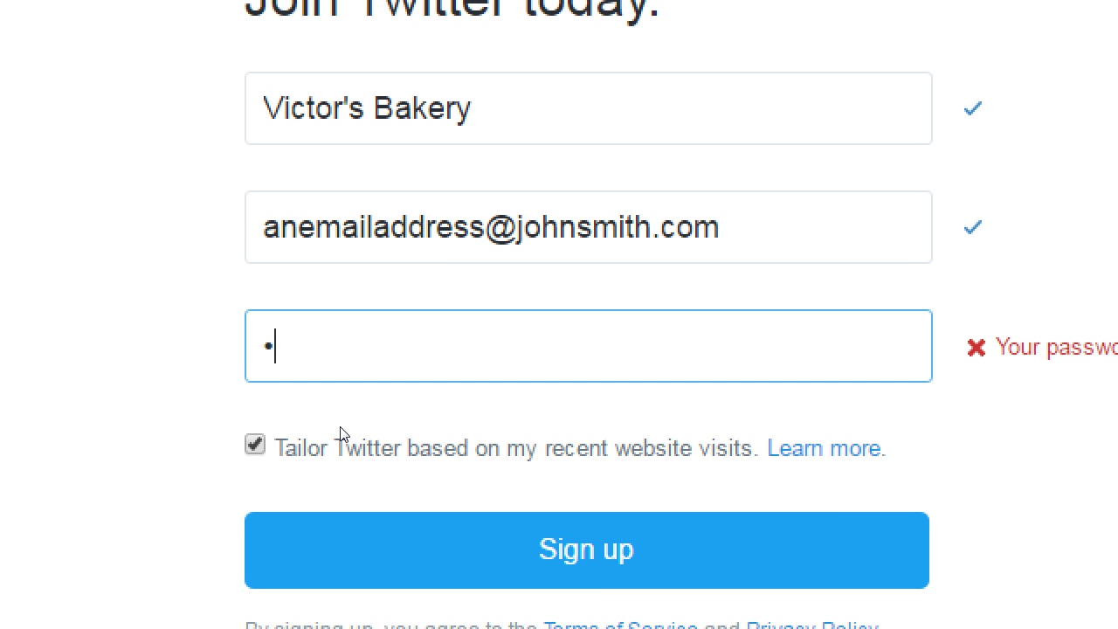
{"action": "type", "text": "*"}
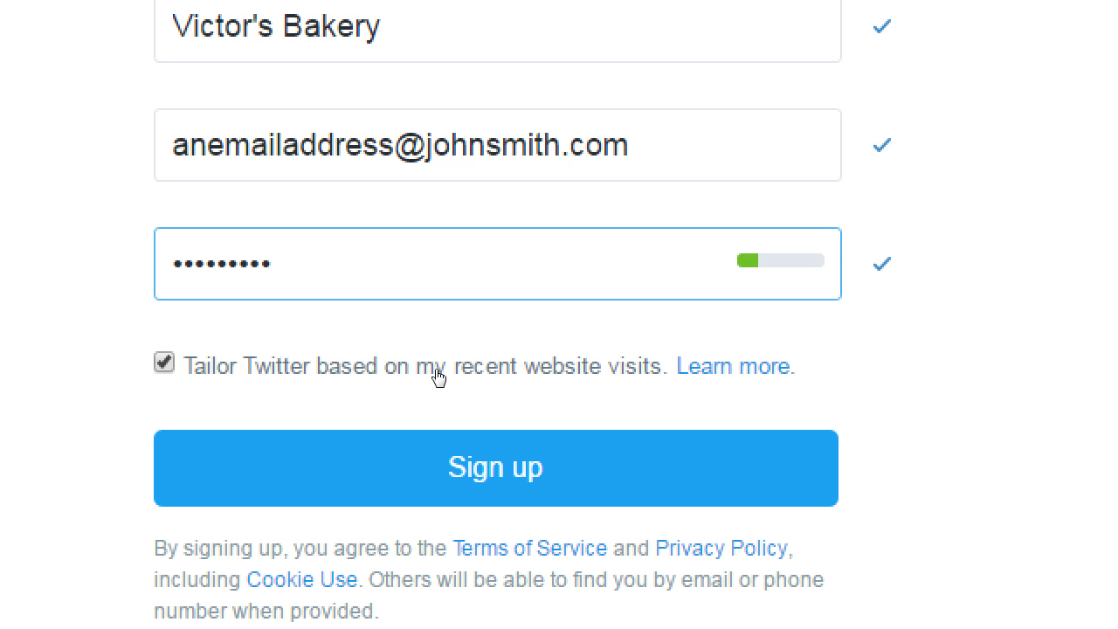
Step: Leave 'Tailor Twitter based on my recent website visits' unchecked
{"action": "left_click", "coordinate": [385, 375]}
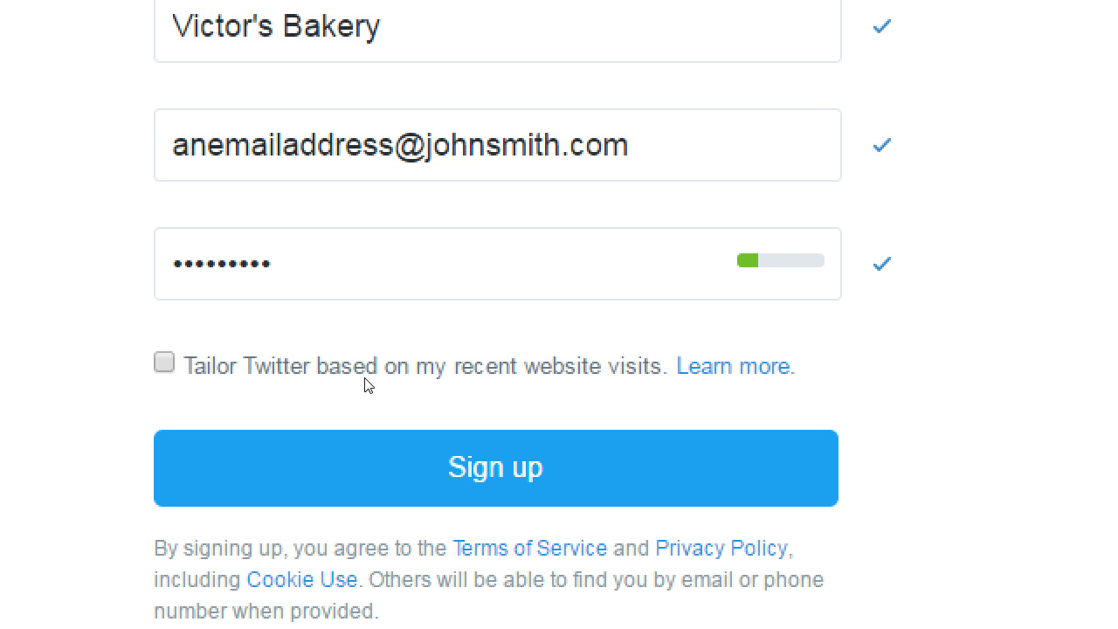
{"action": "left_click", "coordinate": [384, 376]}
{"action": "left_click", "coordinate": [387, 370]}
Step: Re-enable website-visit tailoring and expand Advanced options showing find-me-by-email and phone
{"action": "left_click", "coordinate": [387, 370]}
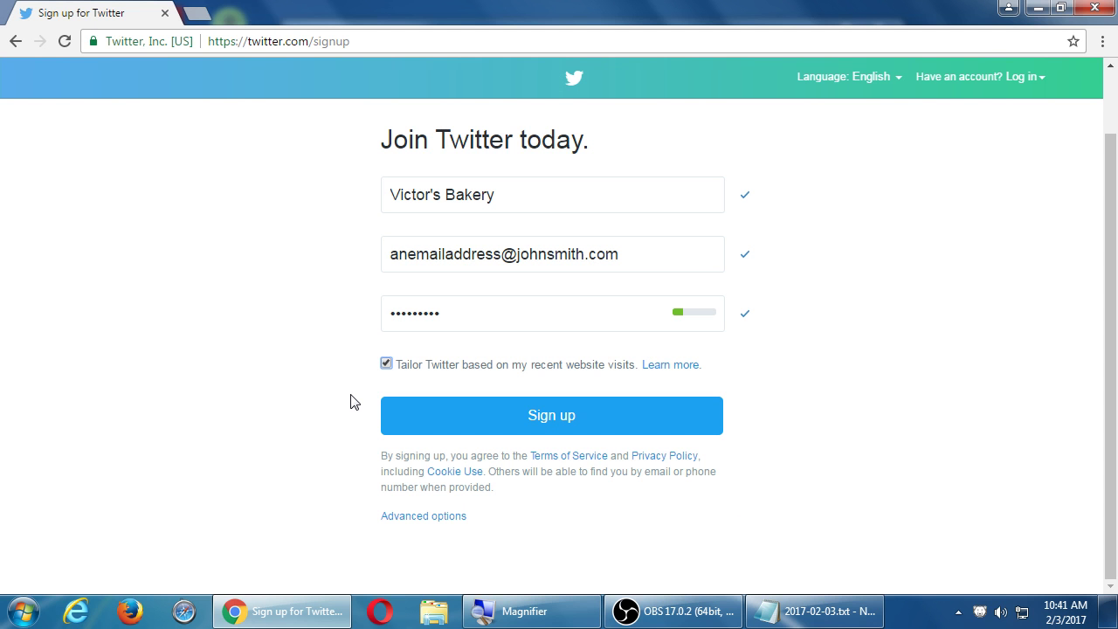
{"action": "left_click", "coordinate": [420, 518]}
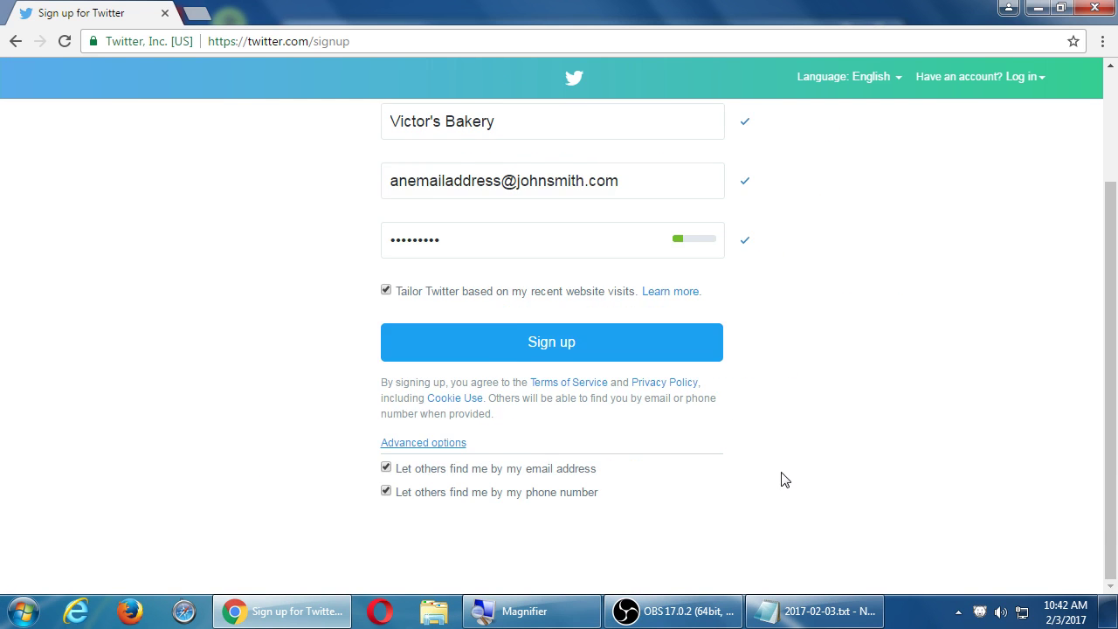
{"action": "scroll", "coordinate": [781, 479], "scroll_direction": "up", "scroll_amount": 2}
{"action": "left_click", "coordinate": [684, 325]}
{"action": "key", "text": "ctrl+a"}
{"action": "scroll", "coordinate": [154, 300], "scroll_direction": "down", "scroll_amount": 2}
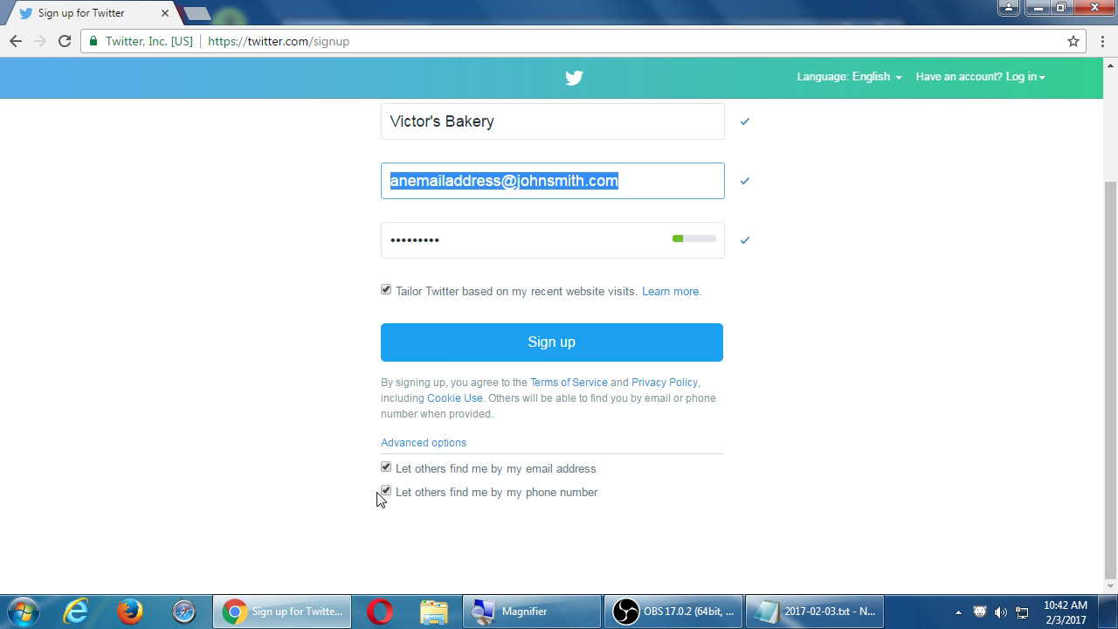
Step: Submit the sign-up form to create the Victor's Bakery account
{"action": "left_click", "coordinate": [556, 345]}
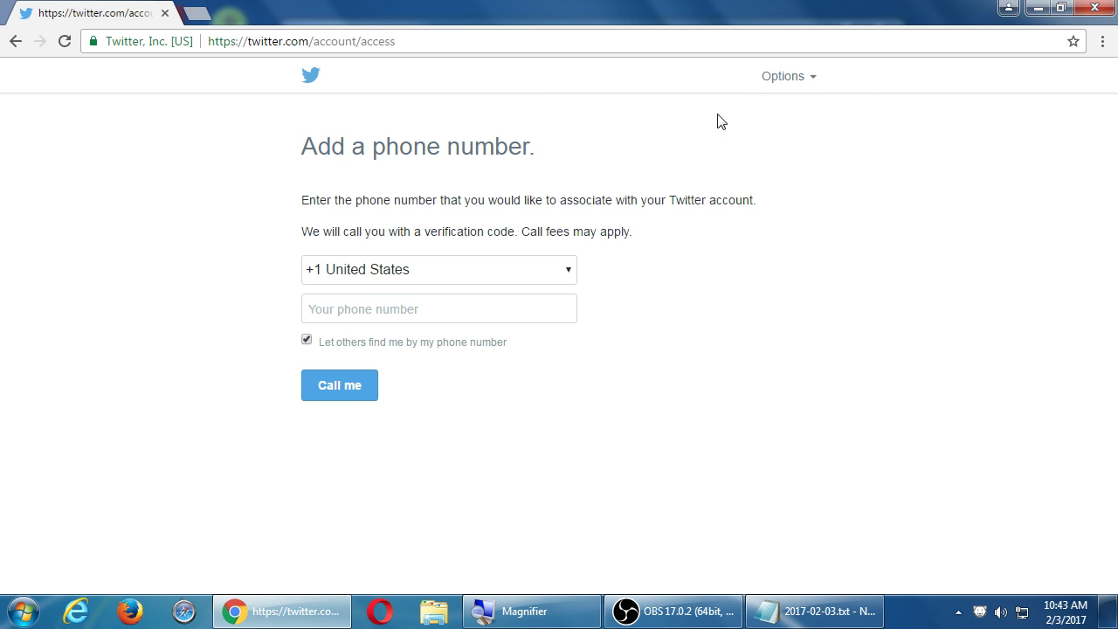
{"action": "left_click", "coordinate": [802, 75]}
{"action": "left_click", "coordinate": [863, 179]}
{"action": "key", "text": "super+plus"}
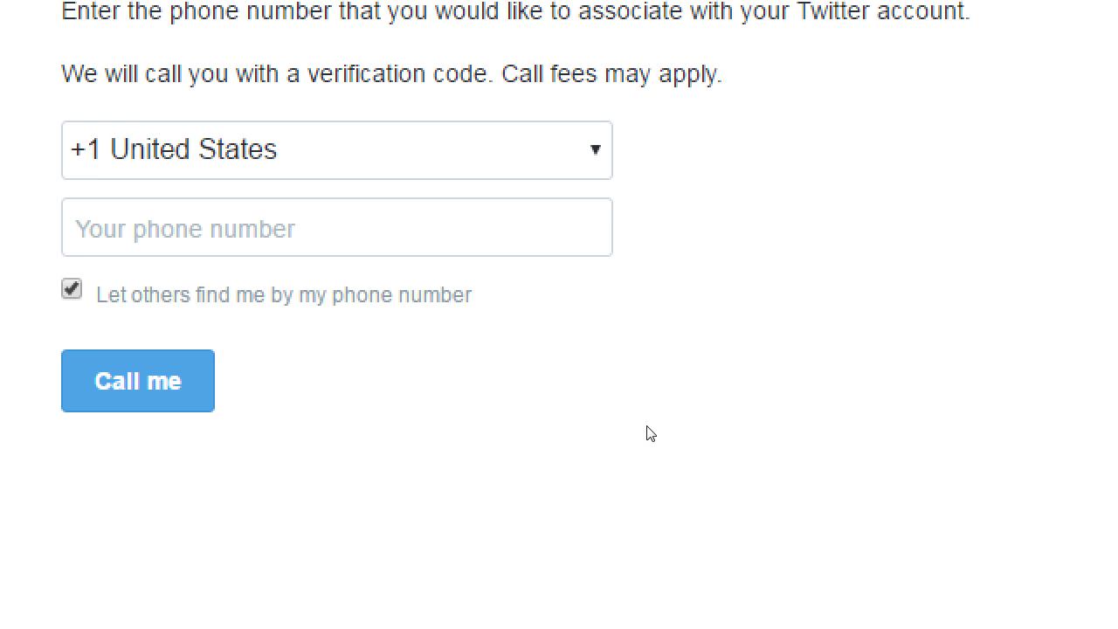
{"action": "key", "text": "super+minus"}
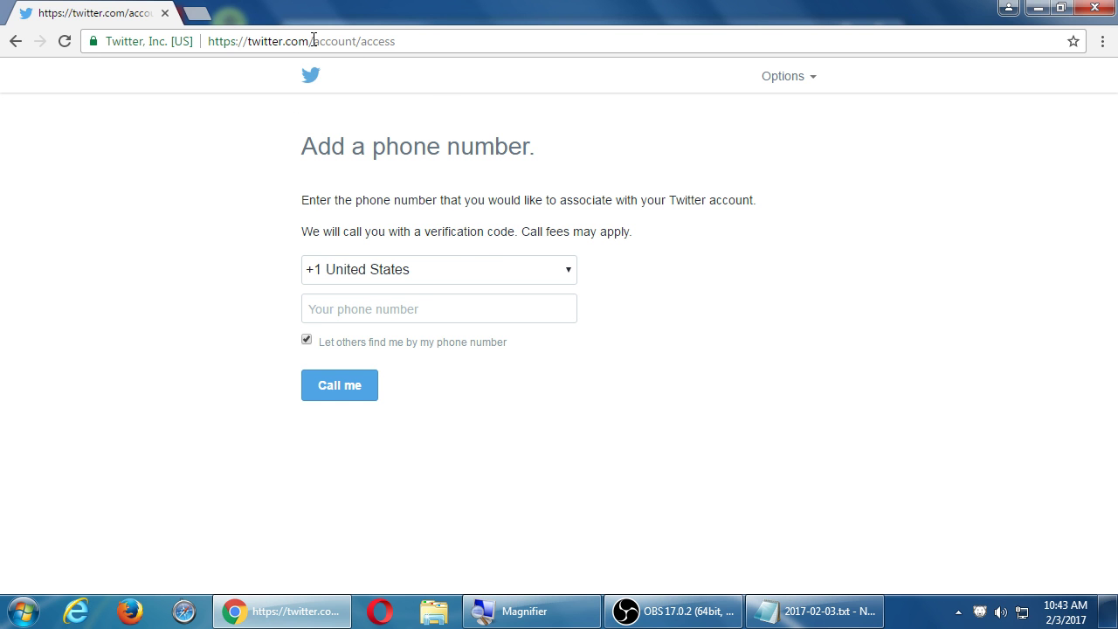
{"action": "left_click_drag", "start_coordinate": [314, 41], "coordinate": [443, 43]}
{"action": "key", "text": "BackSpace"}
{"action": "key", "text": "Return"}
{"action": "left_click", "coordinate": [488, 309]}
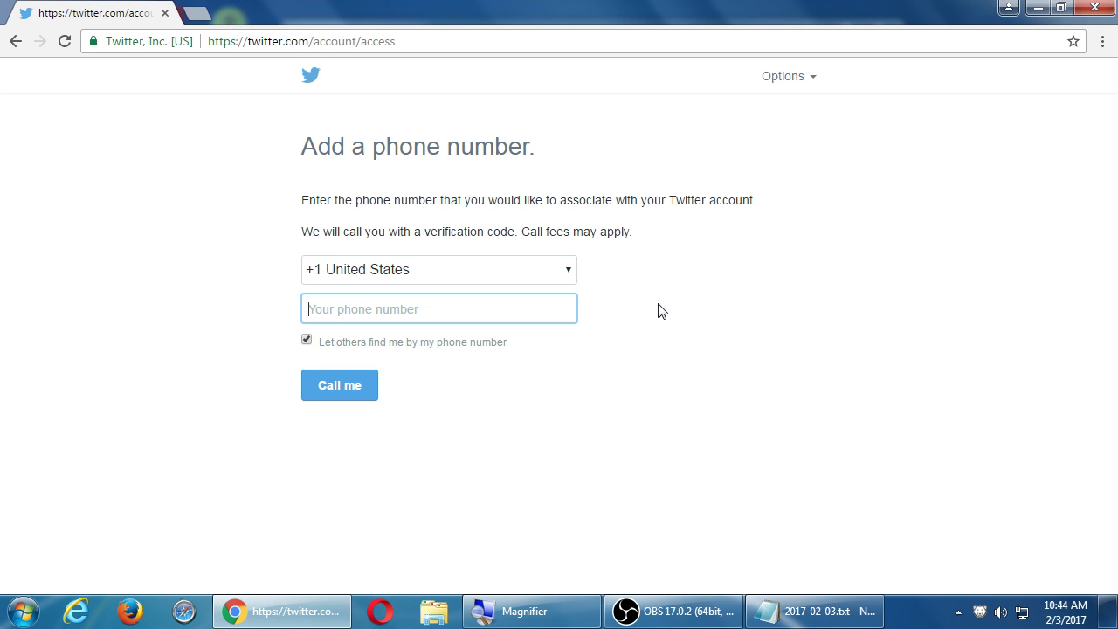
Step: Turn off 'Let others find me by my phone number'
{"action": "left_click", "coordinate": [306, 340]}
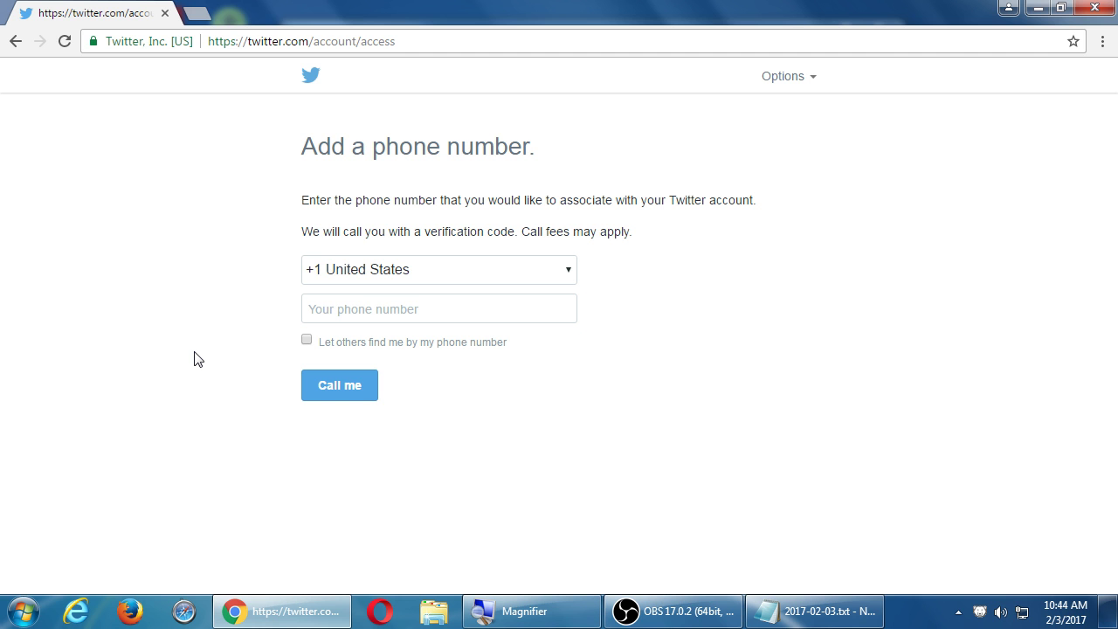